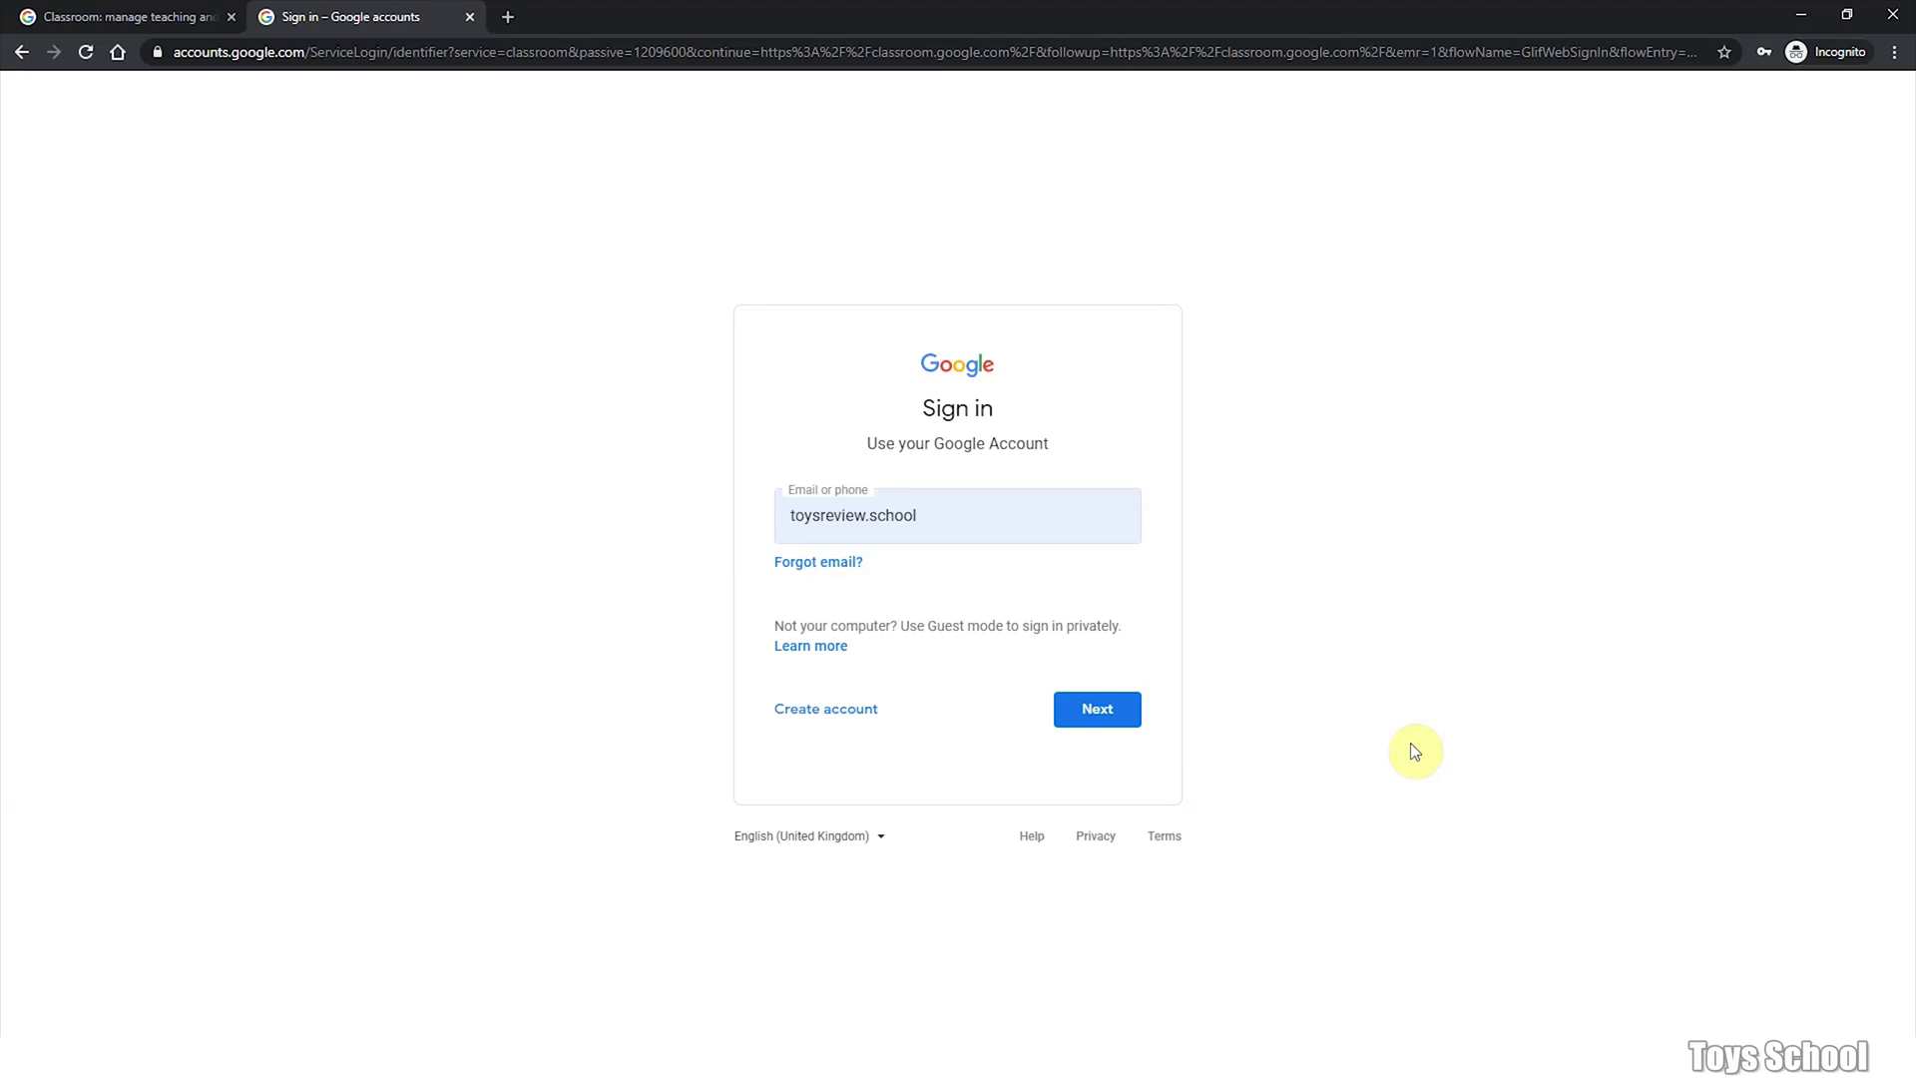
Step: Sign in to the student's Google account with its e-mail and password
click(1131, 710)
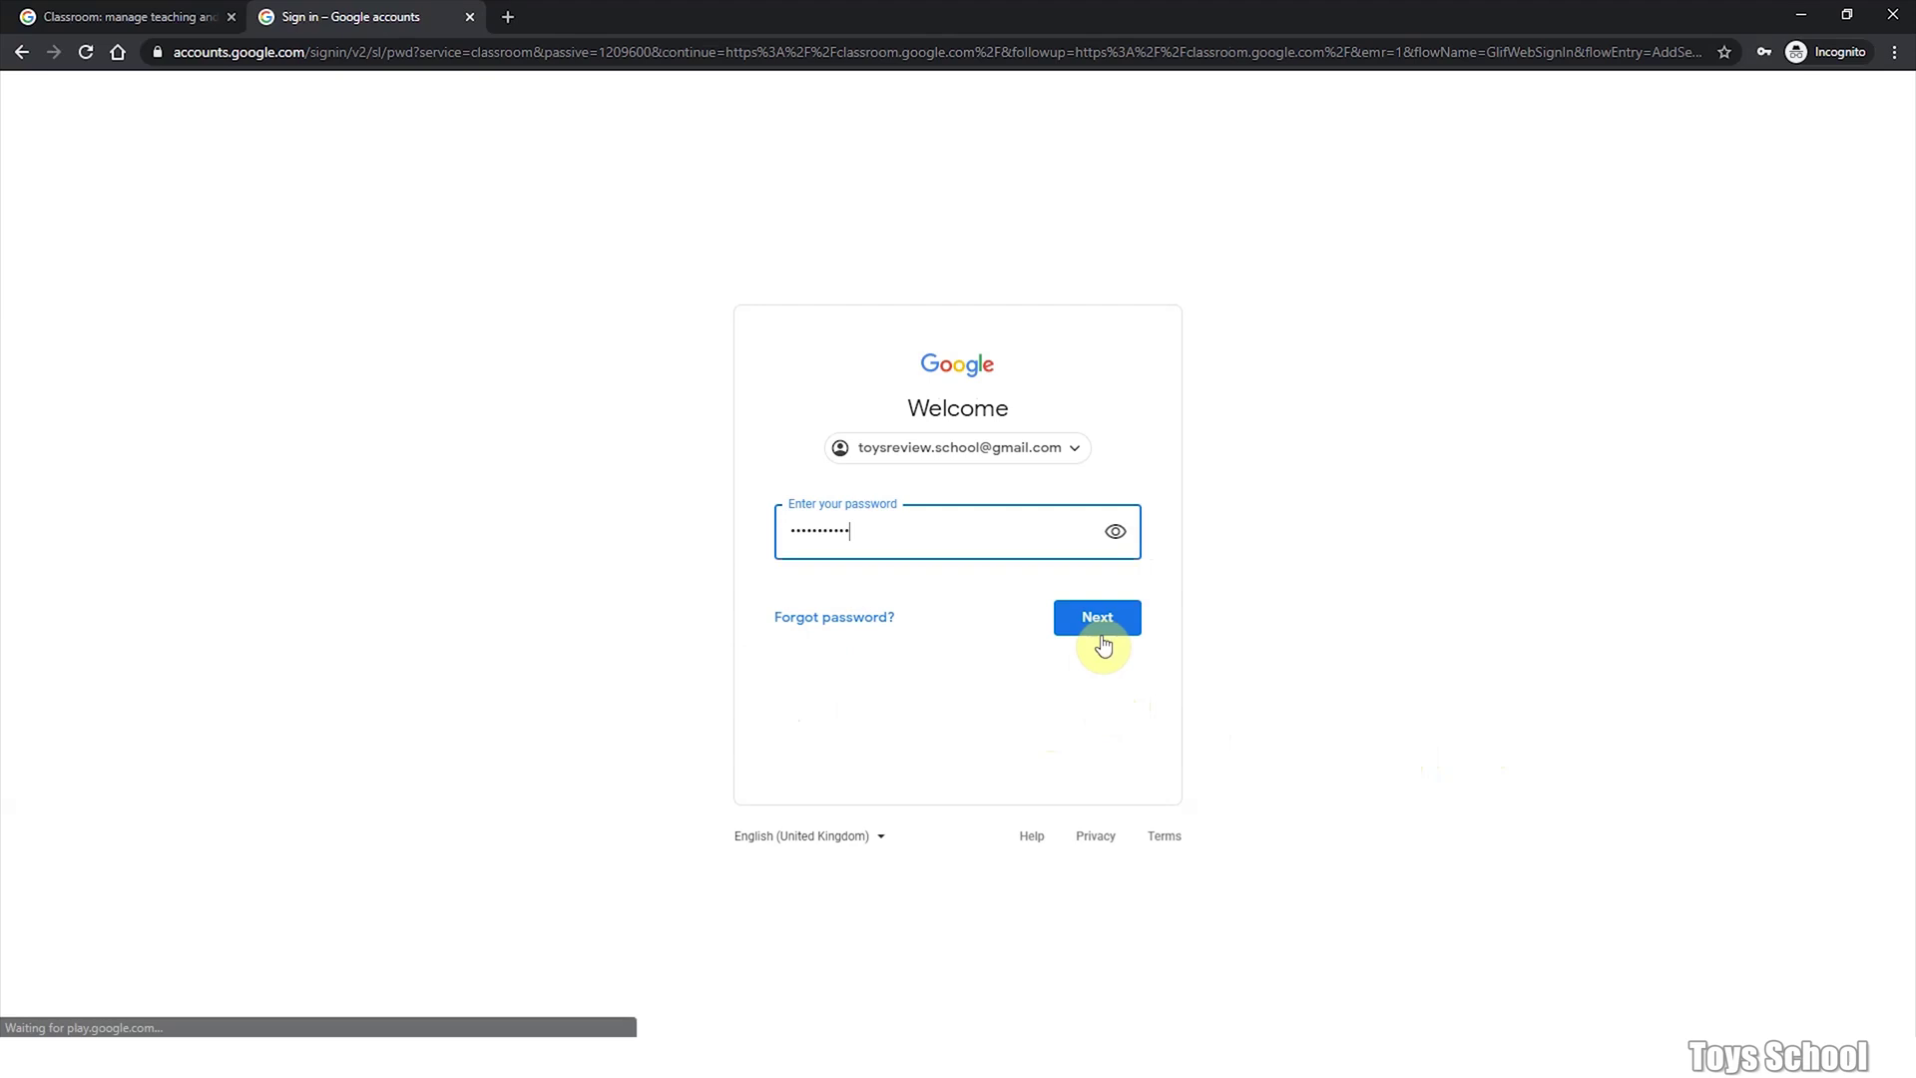
click(1103, 624)
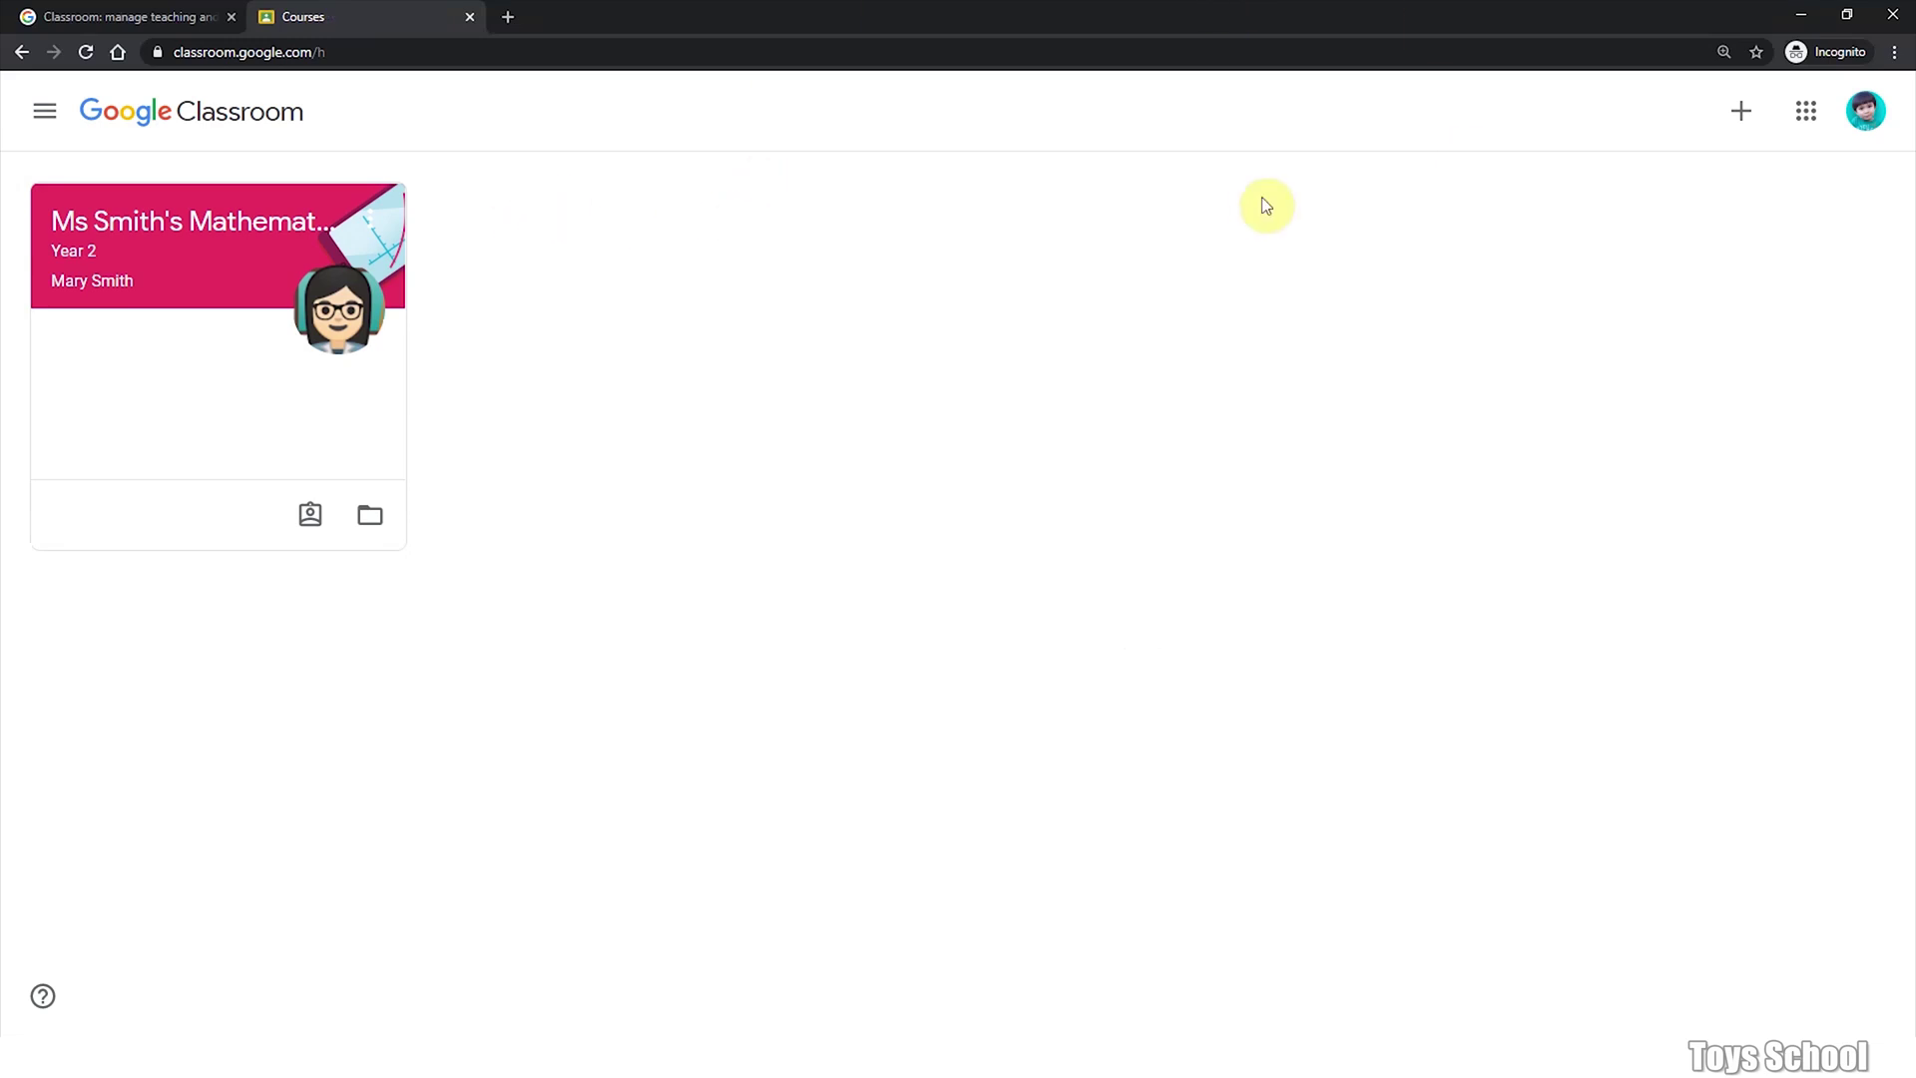
Step: Open the Ms Smith's Mathematics Year 2 class from the Classroom home page
click(1804, 114)
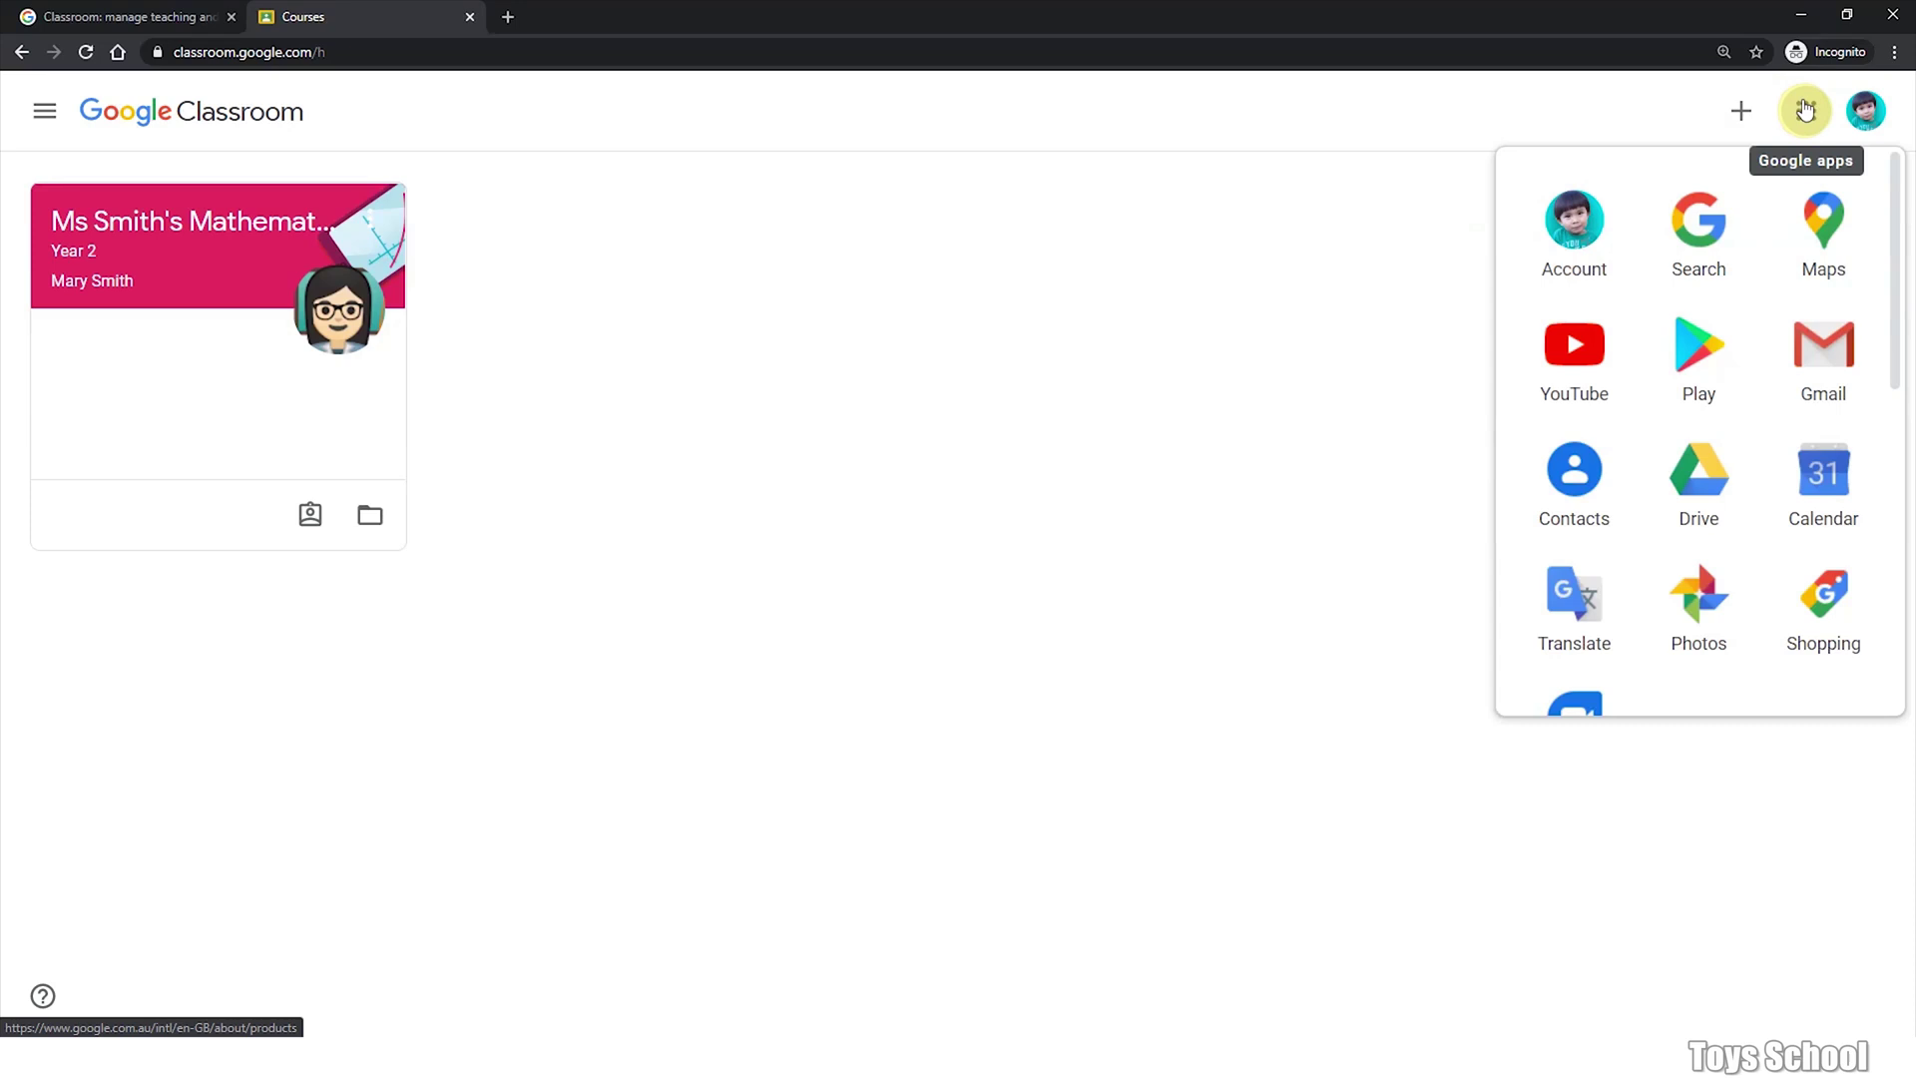
drag(1896, 244, 764, 626)
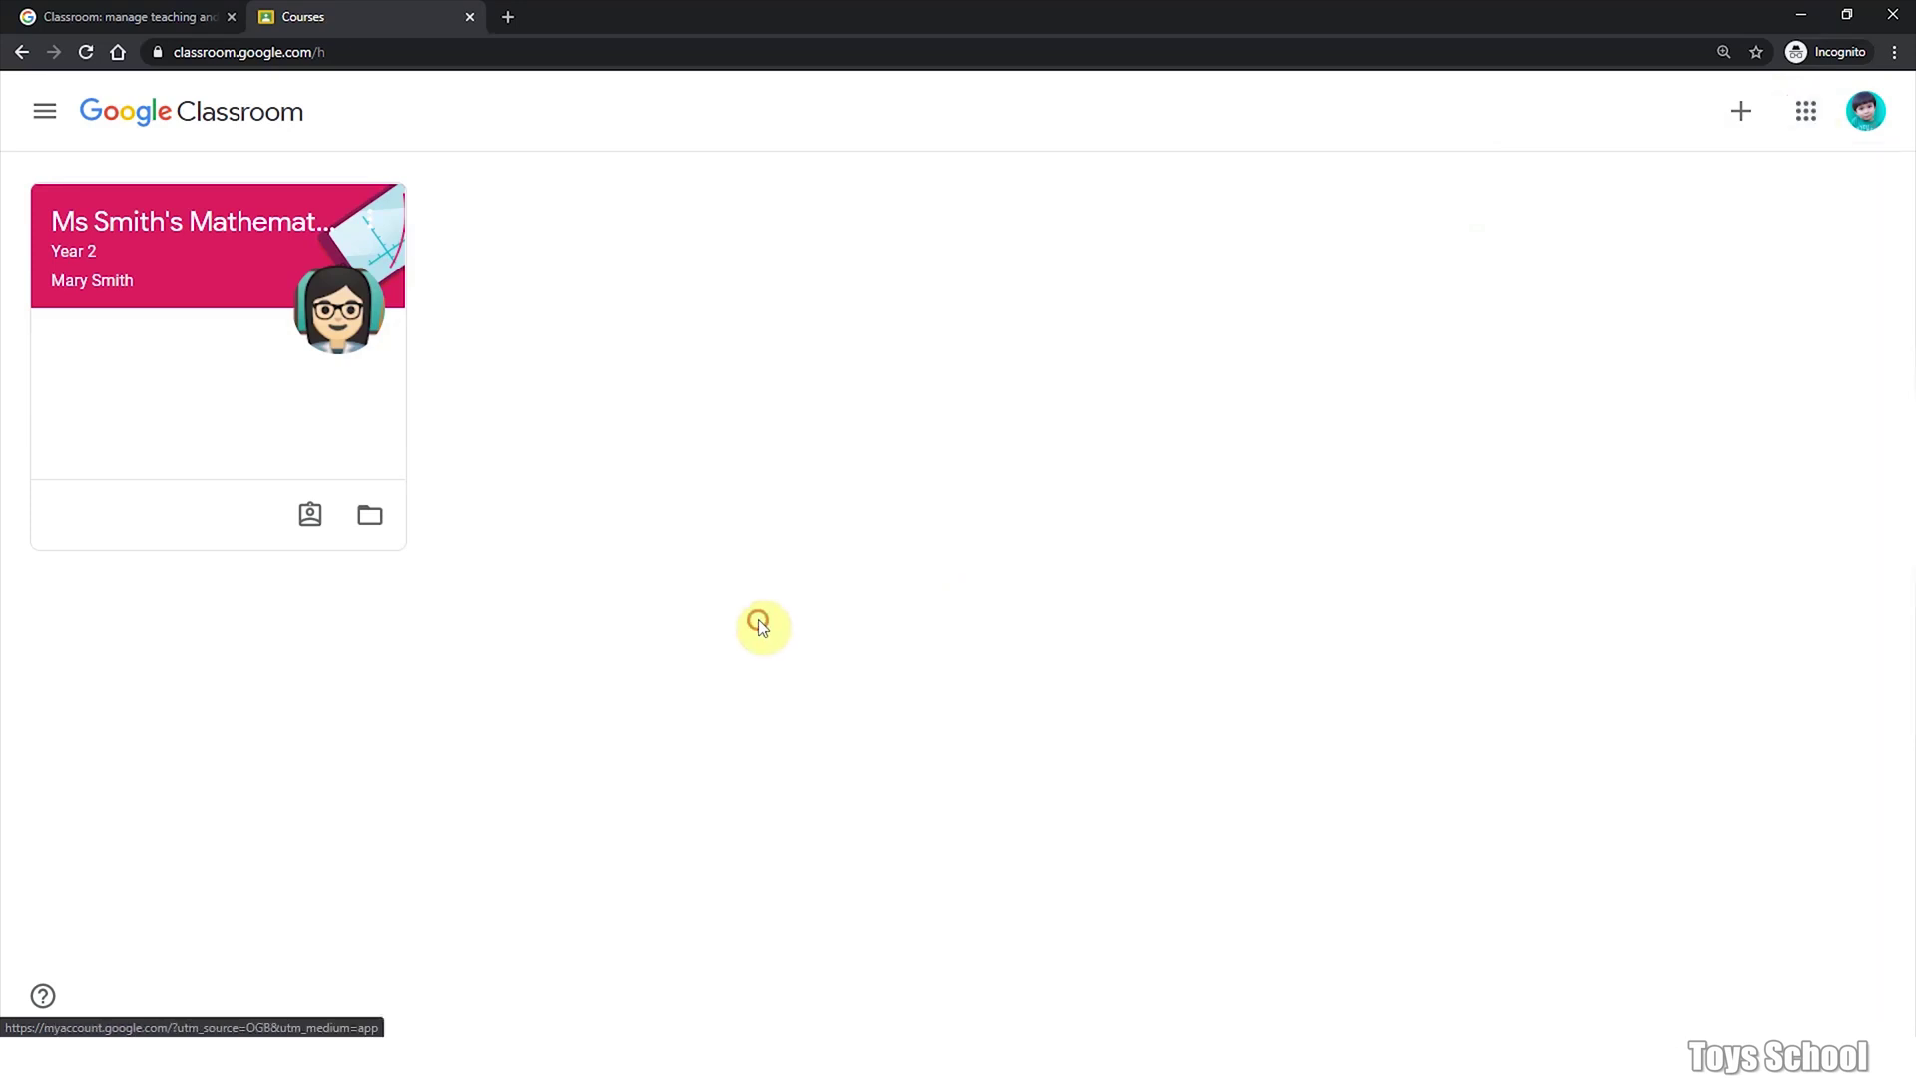
click(150, 239)
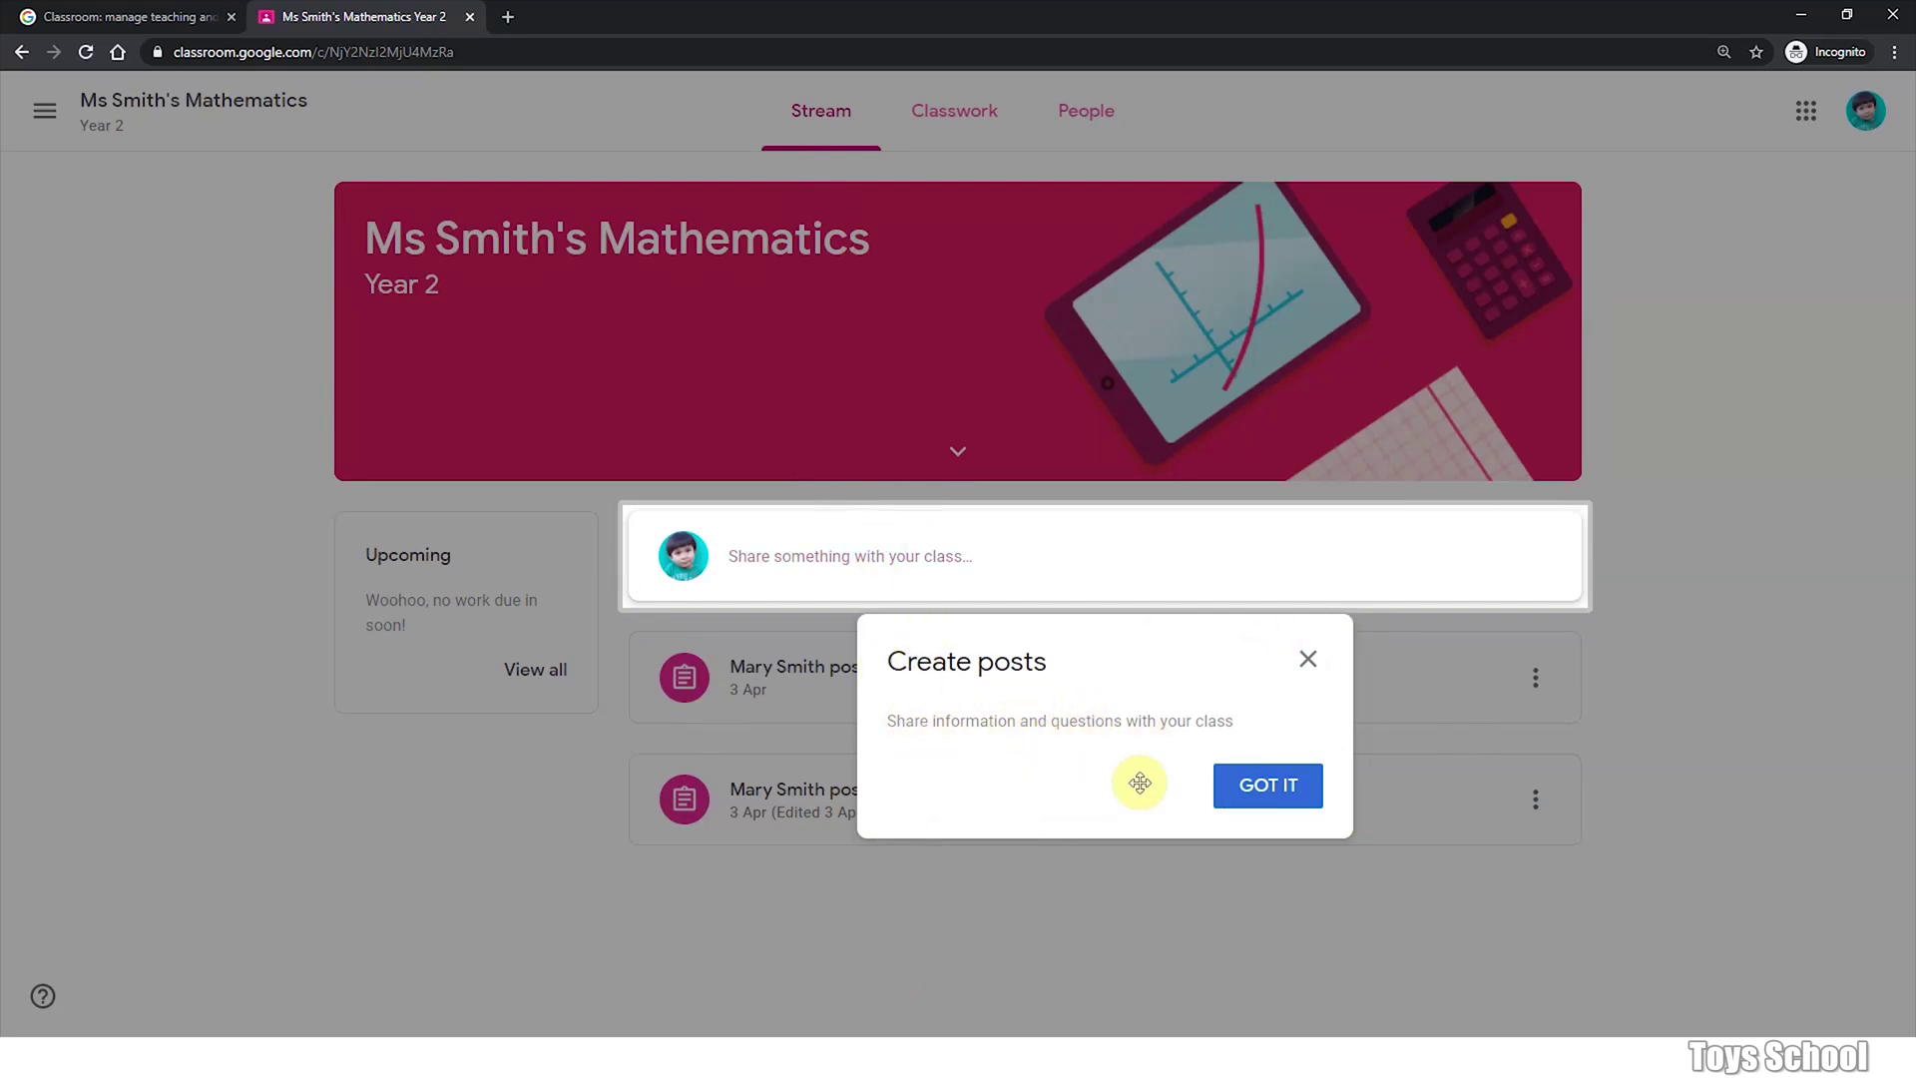
Step: Dismiss the Create posts tip to reveal both assignment posts in the Stream
click(1270, 785)
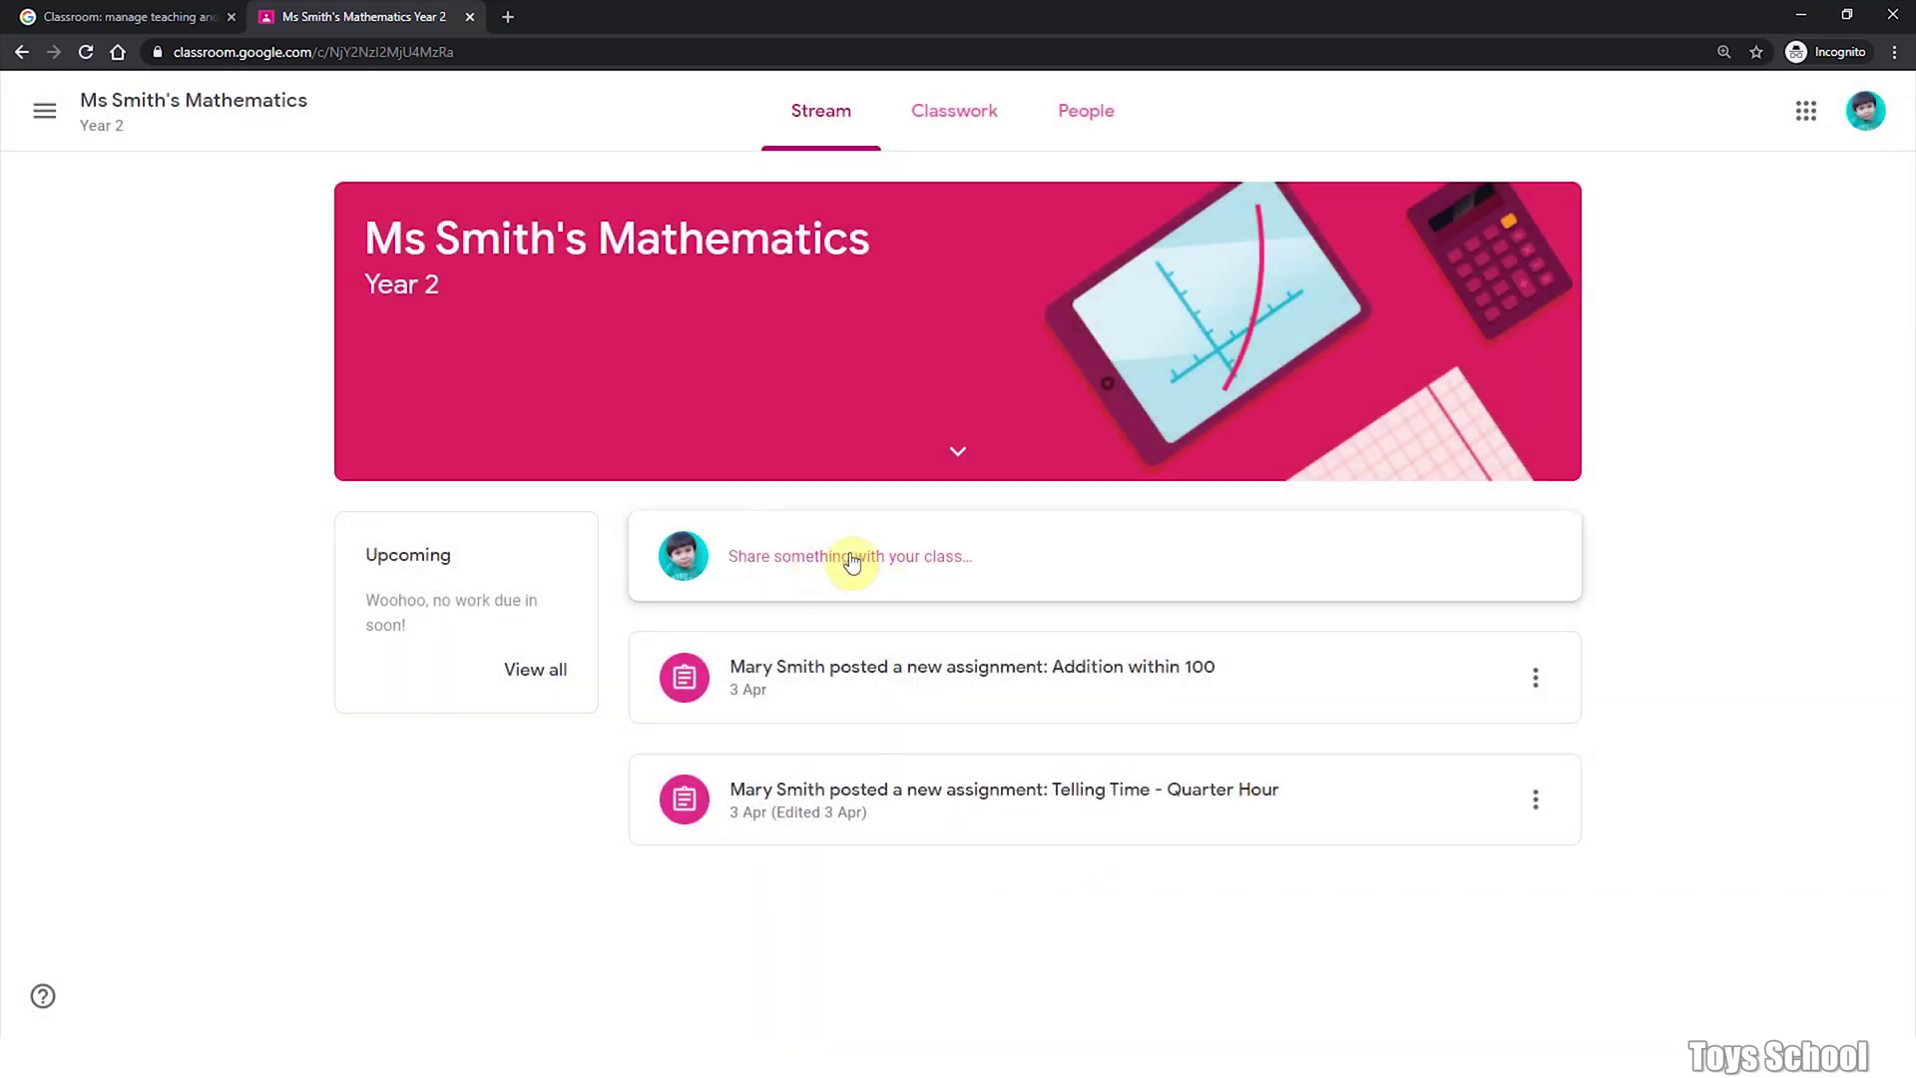
click(806, 375)
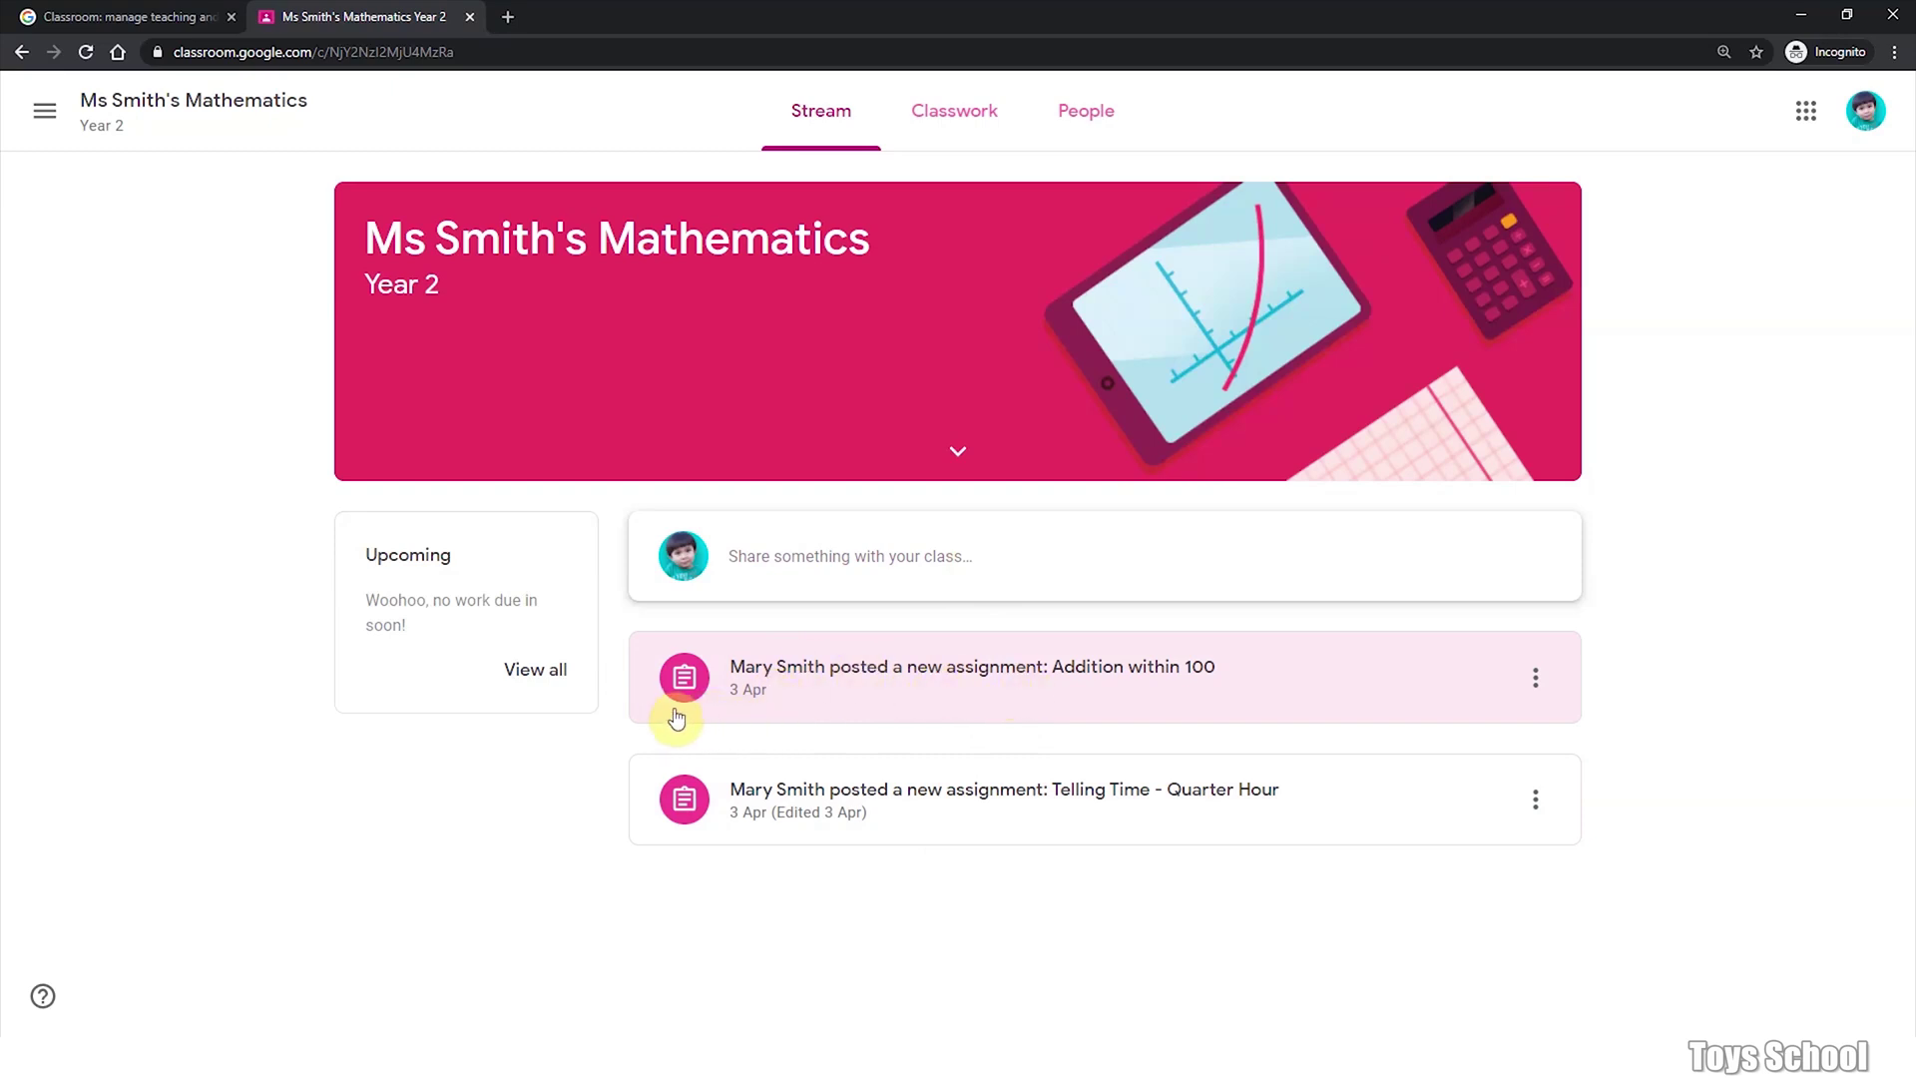
Step: Open the Addition within 100 assignment and dismiss its add-files tip
click(1224, 679)
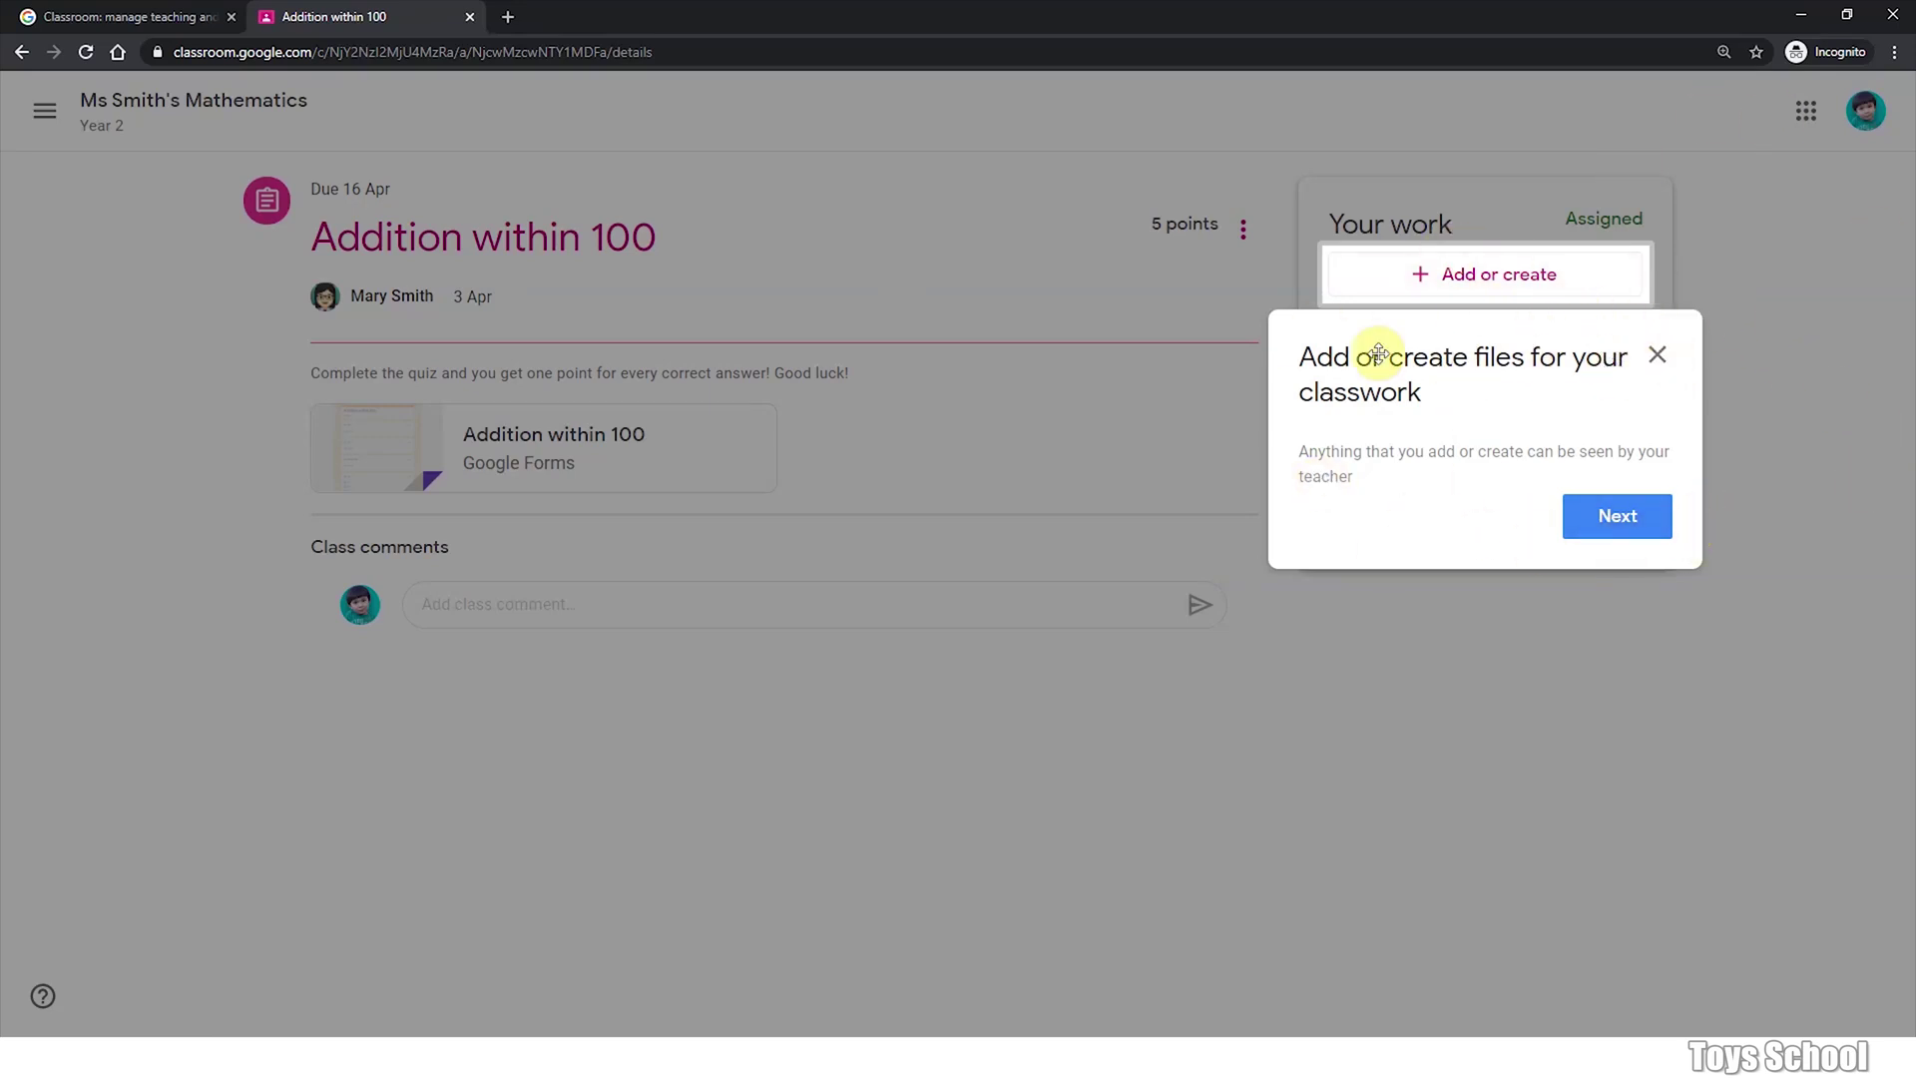
click(1669, 364)
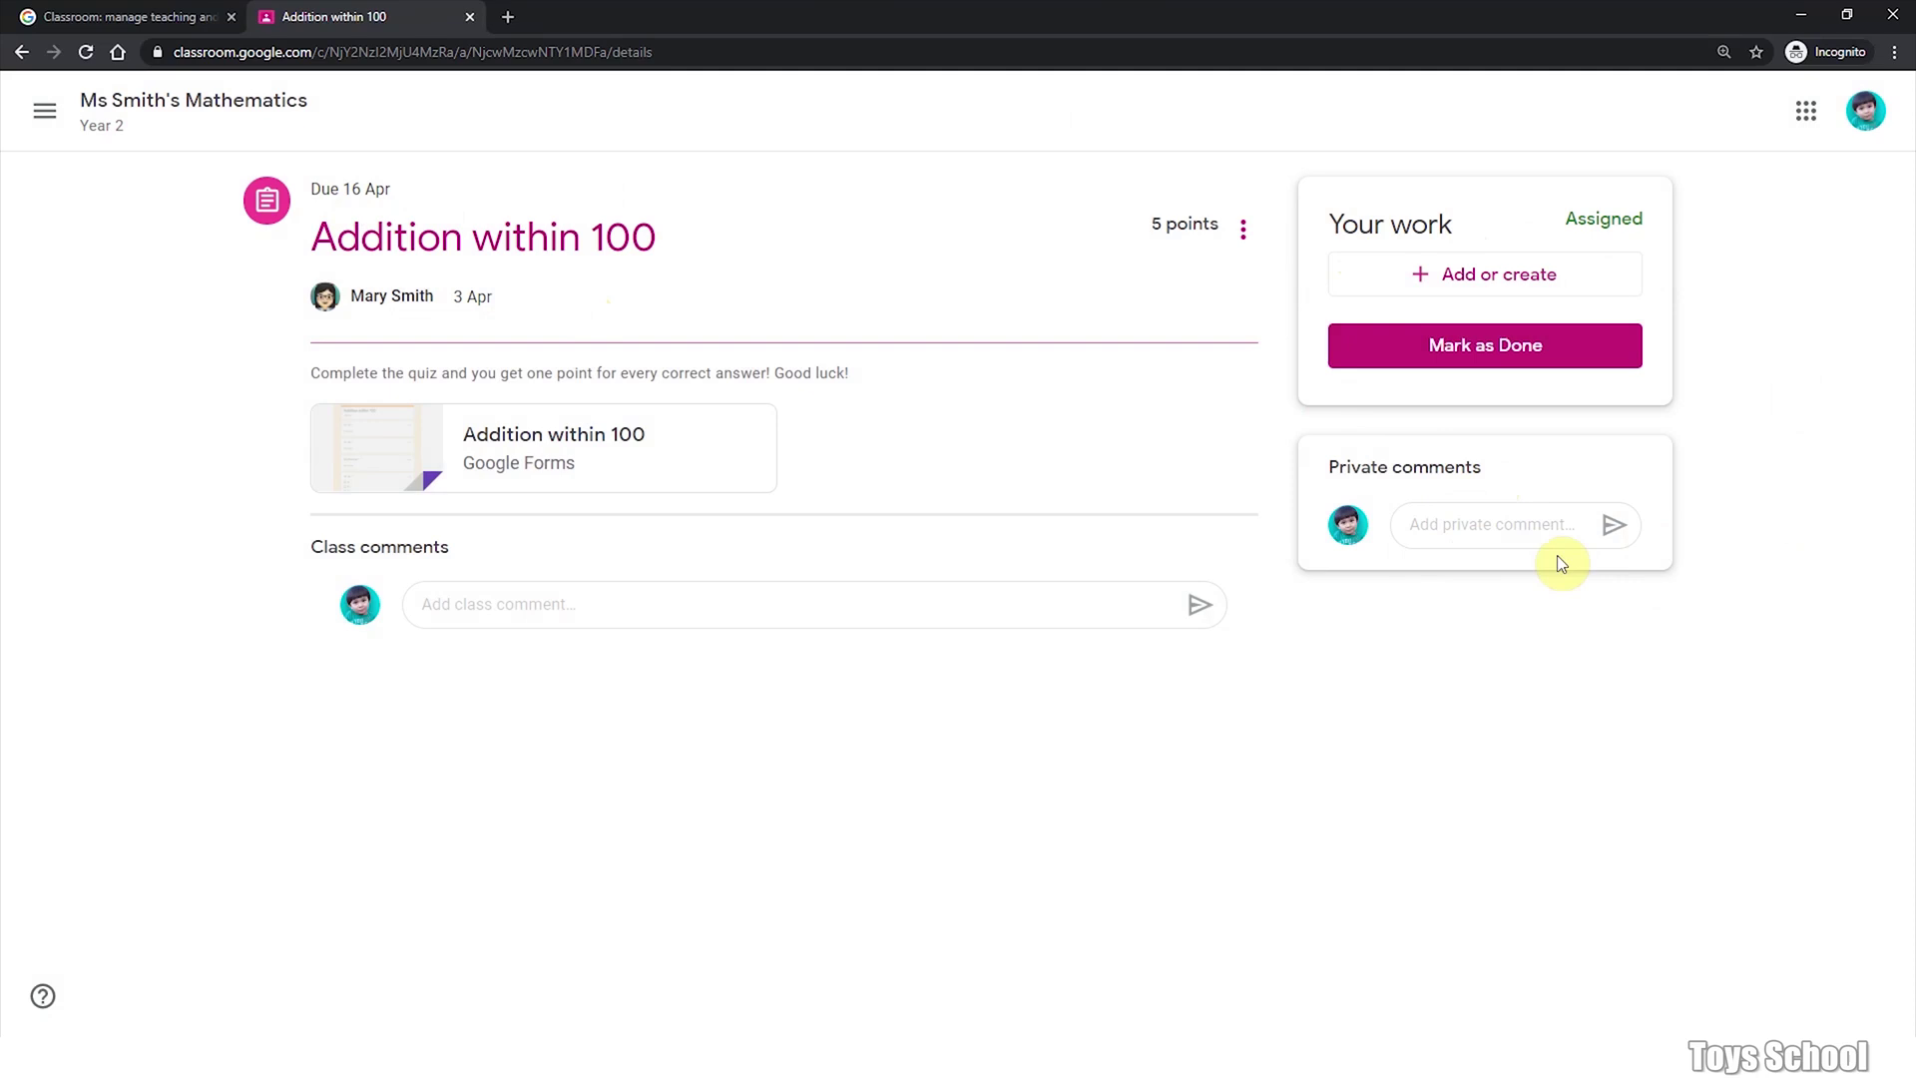
Step: Send the teacher the private comment 'I need more information! Please help!'
click(1521, 529)
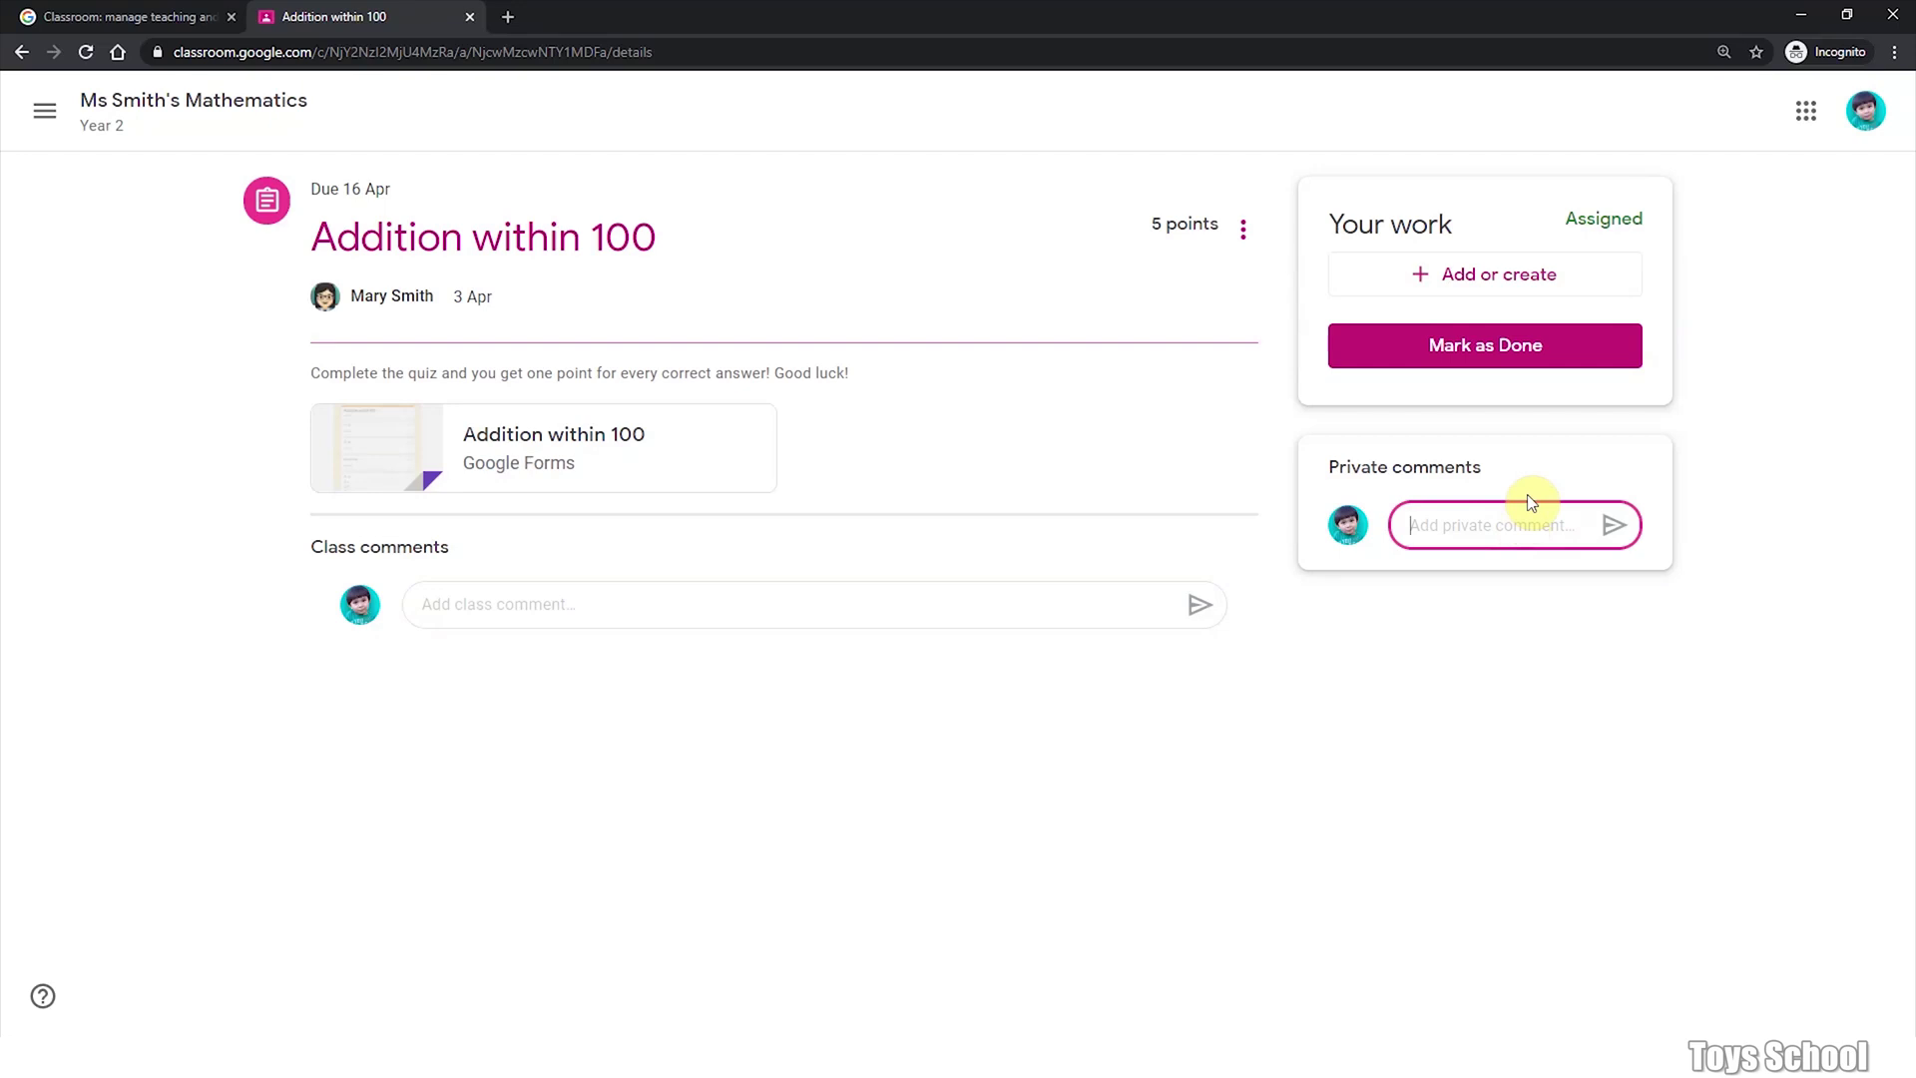
text(I need more information! P)
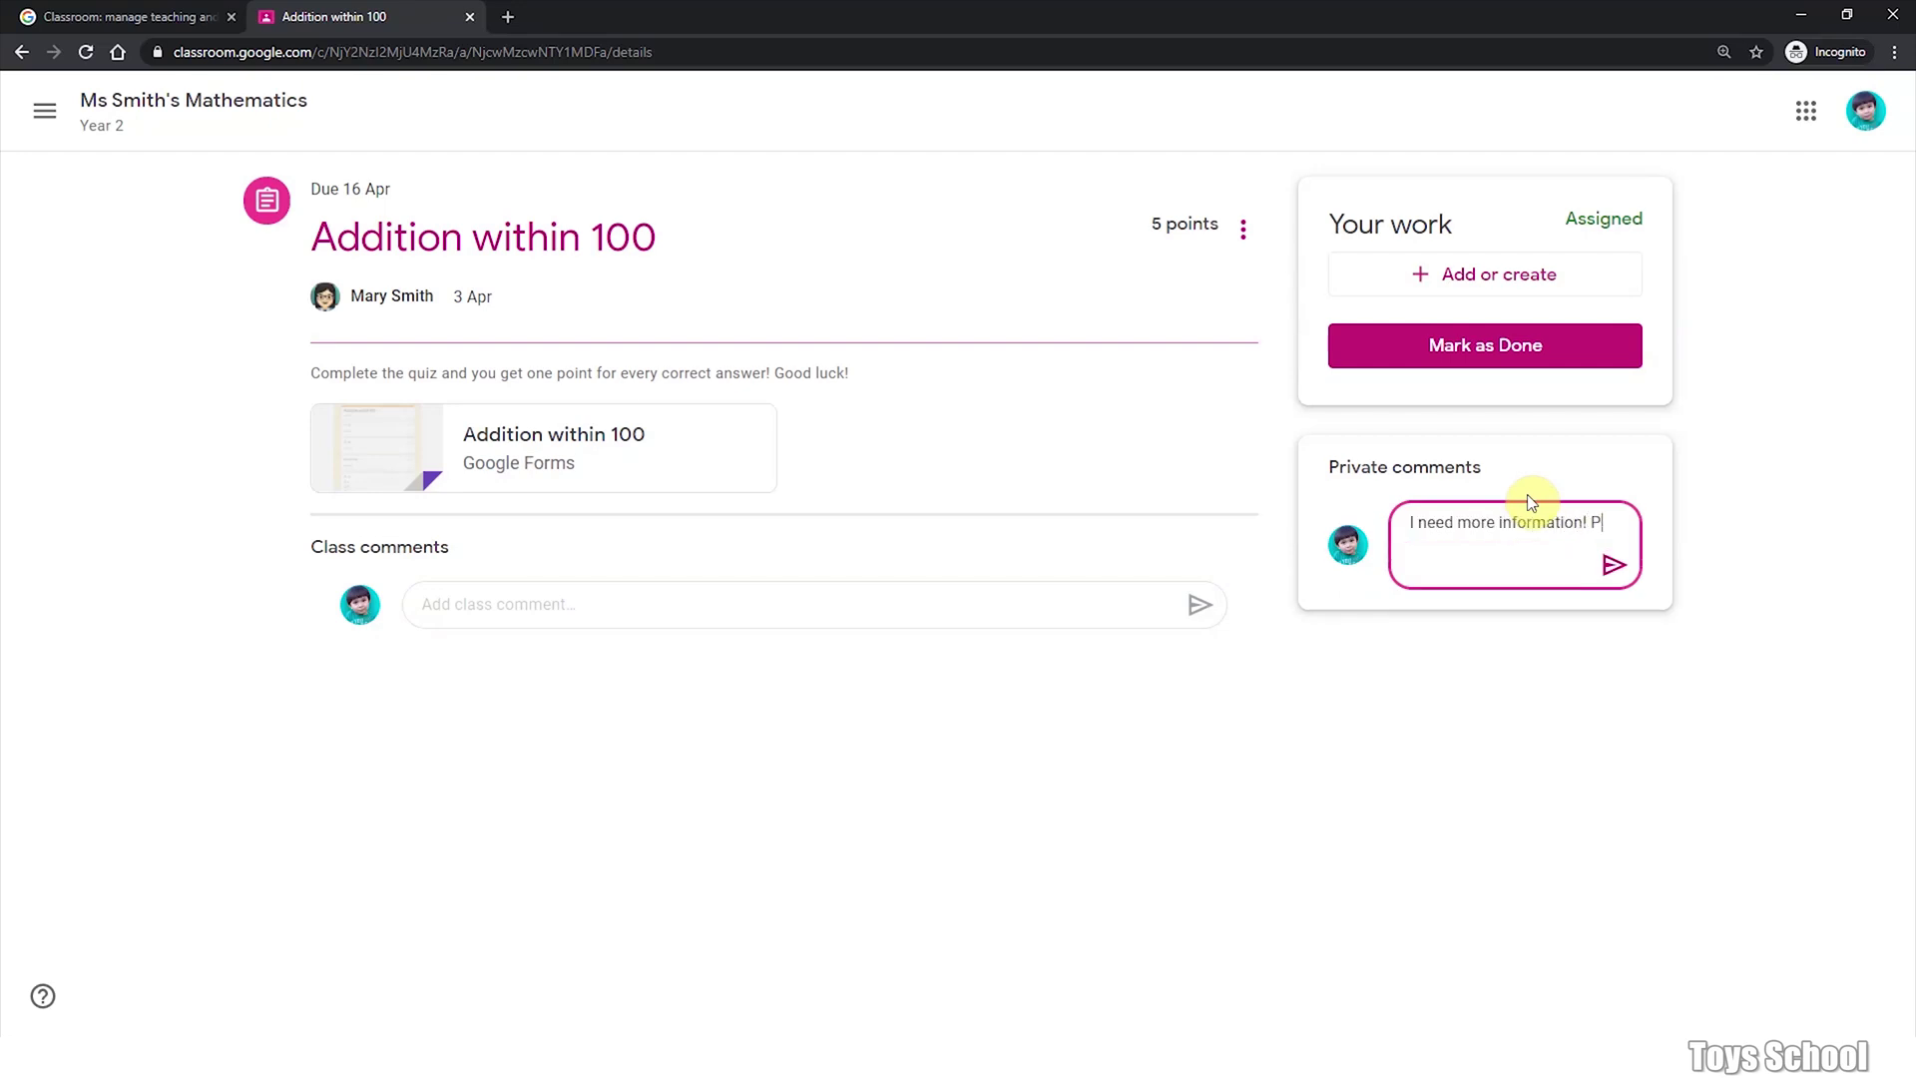
text(lease help!)
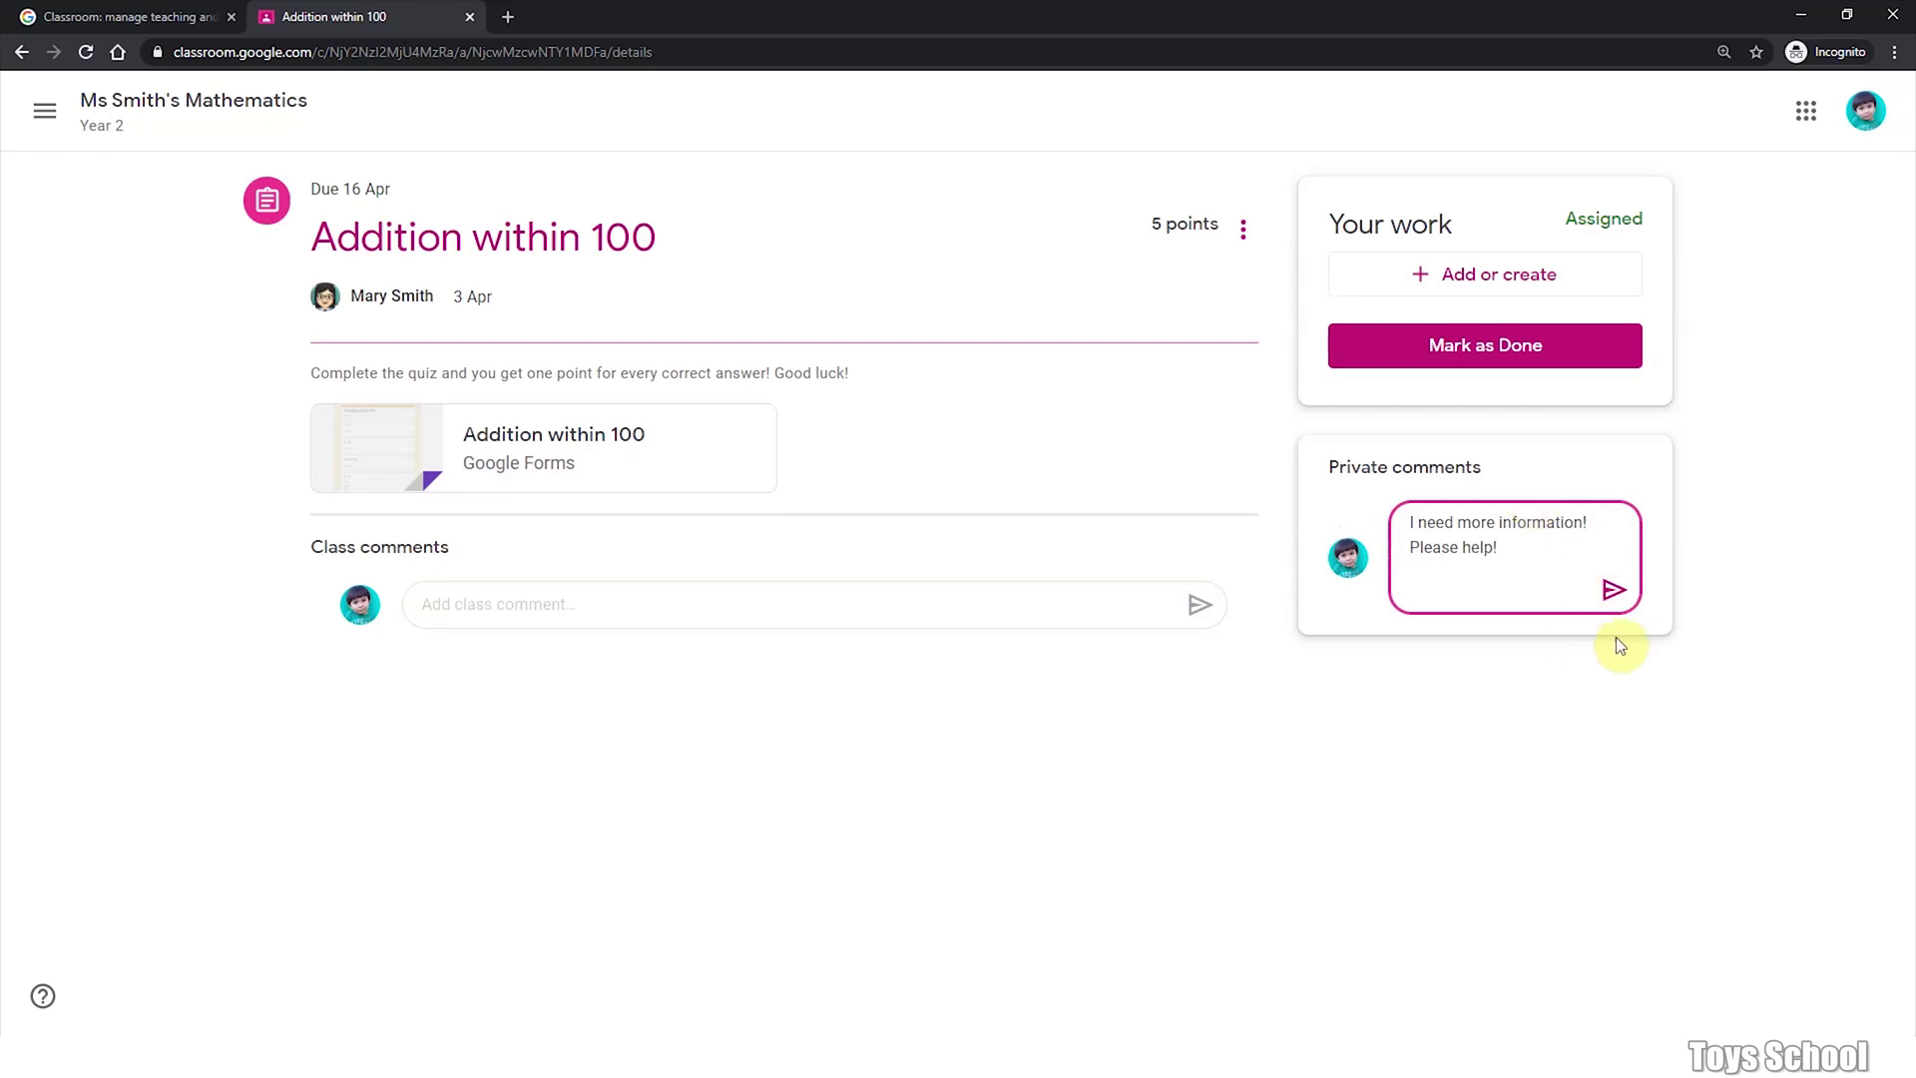
click(1609, 587)
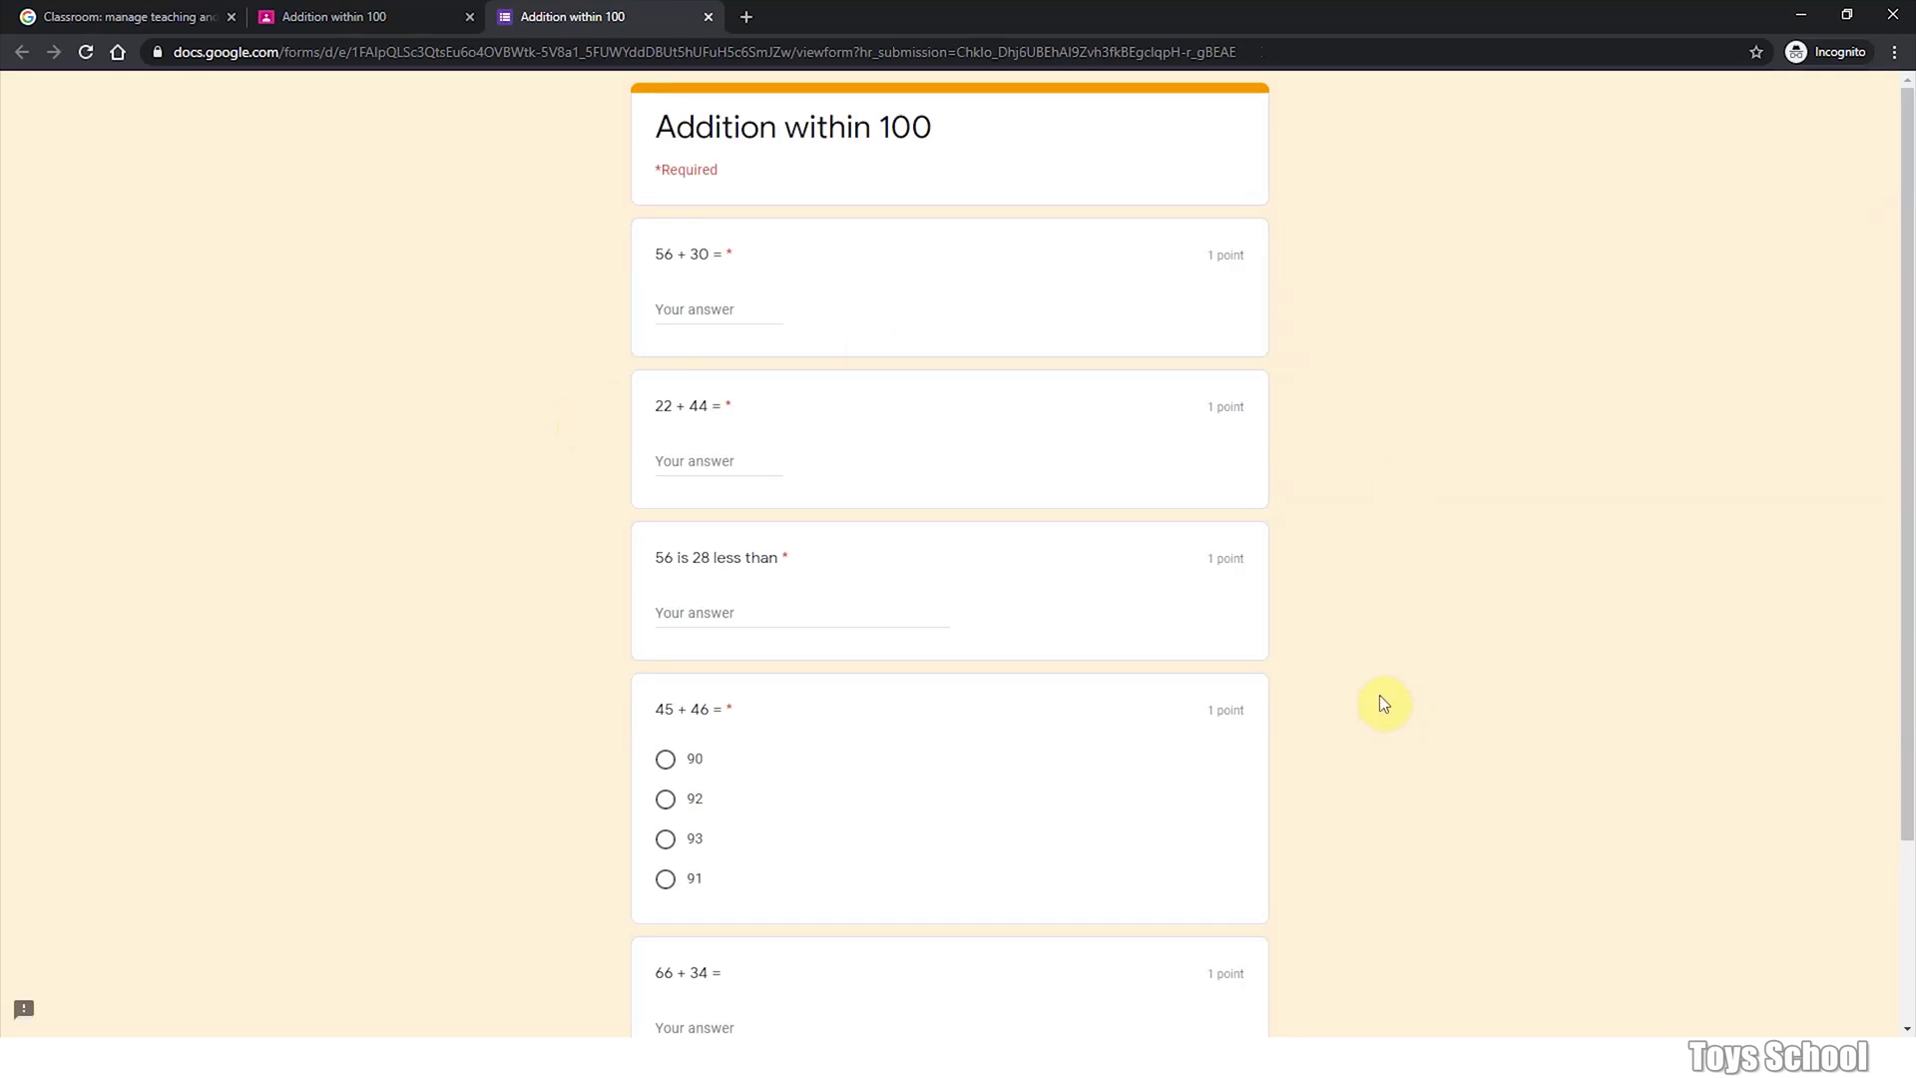
Step: Answer the five quiz questions with 86, 66, 76, 91 and 100, then submit
click(700, 310)
click(726, 461)
text(66)
click(672, 607)
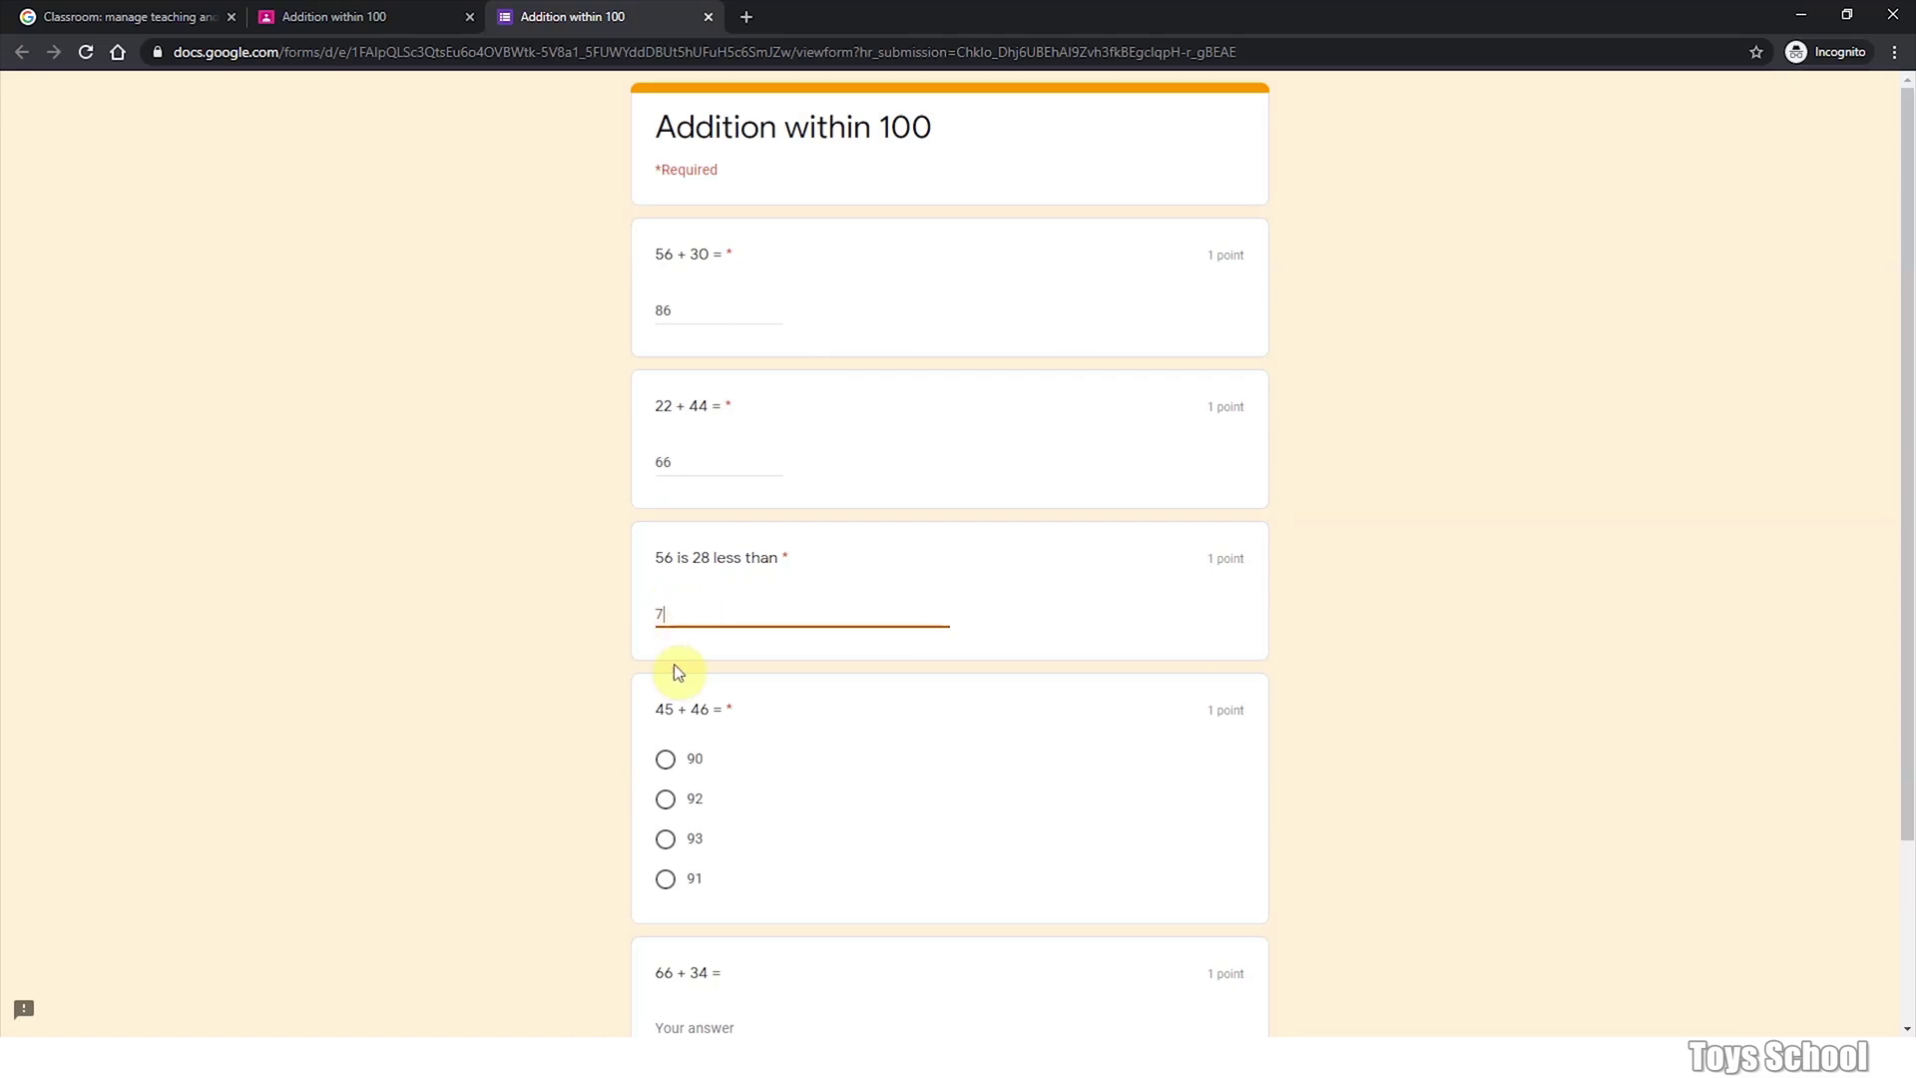
click(687, 880)
scroll(714, 877, down, 3)
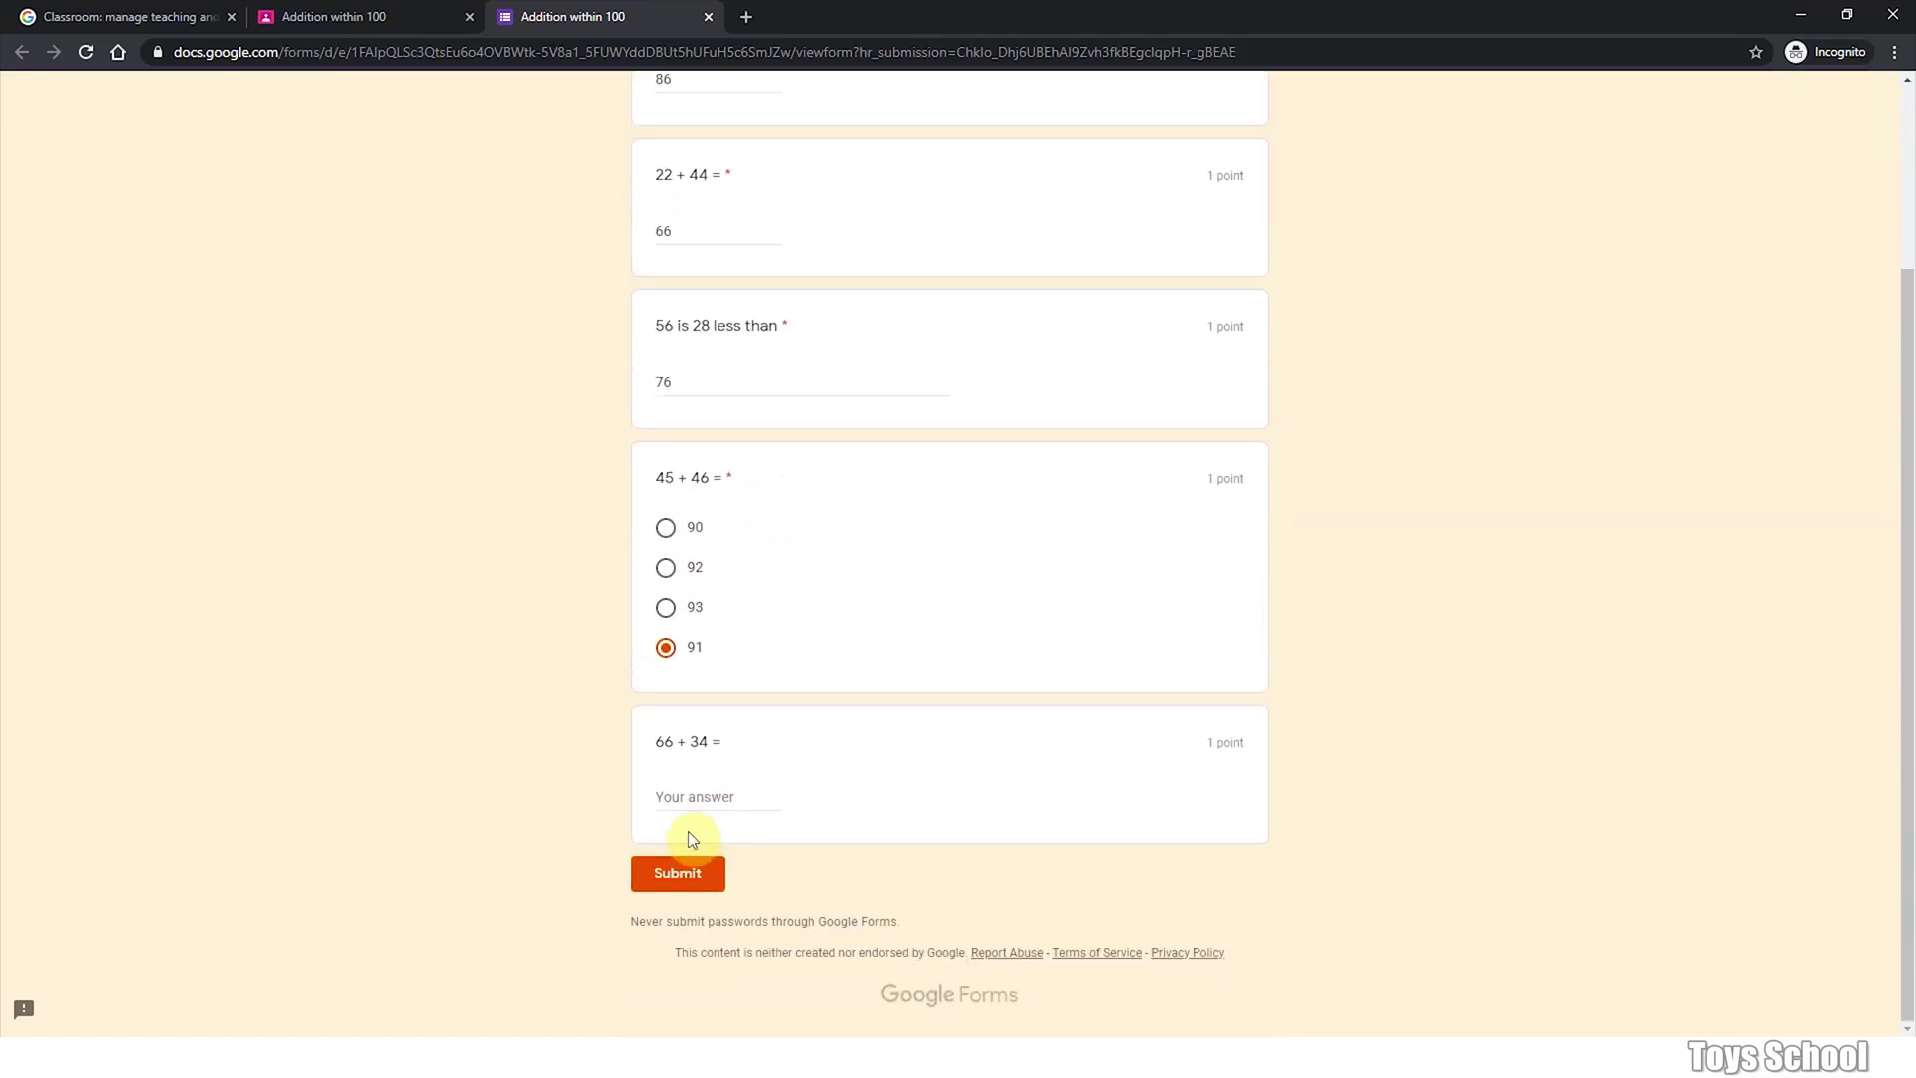
text(1)
click(699, 883)
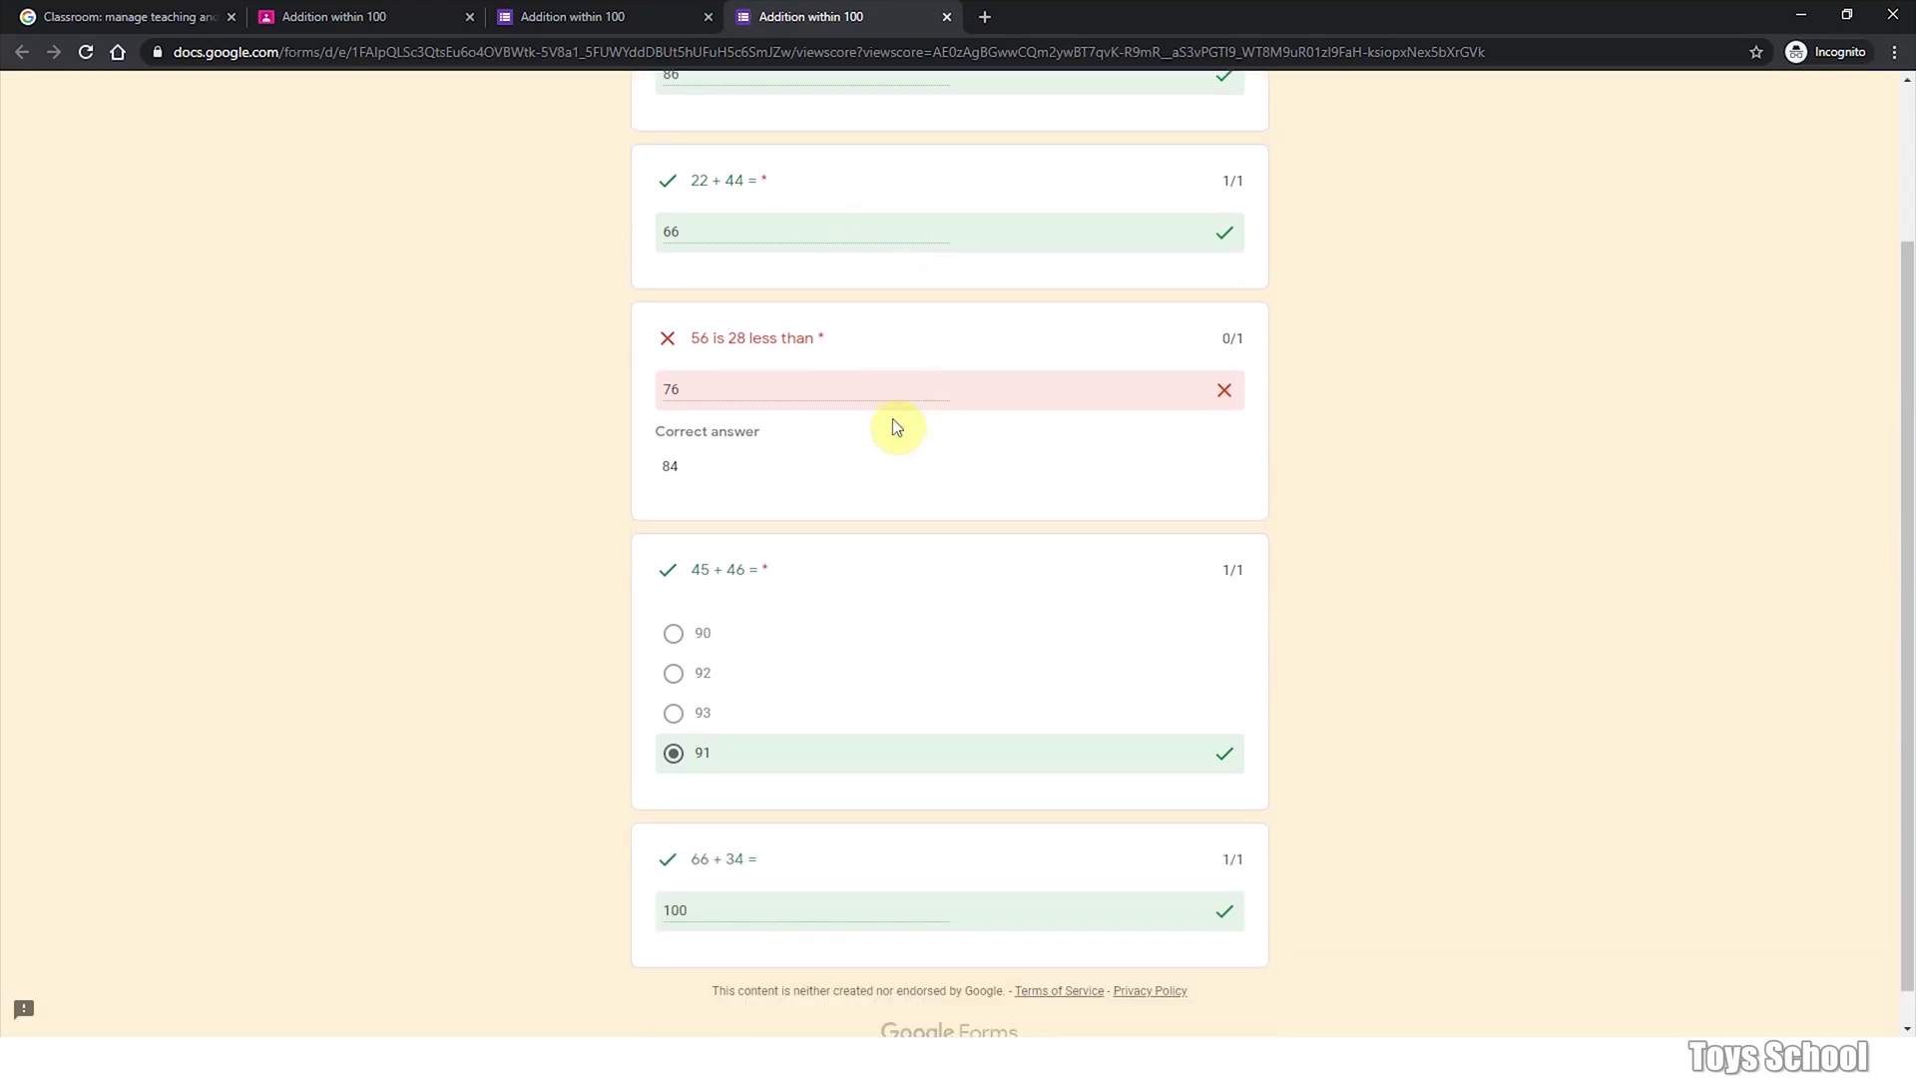
Step: Review the graded responses: 4/5 points, with '56 is 28 less than' marked wrong
scroll(1158, 639, up, 2)
scroll(1158, 638, up, 1)
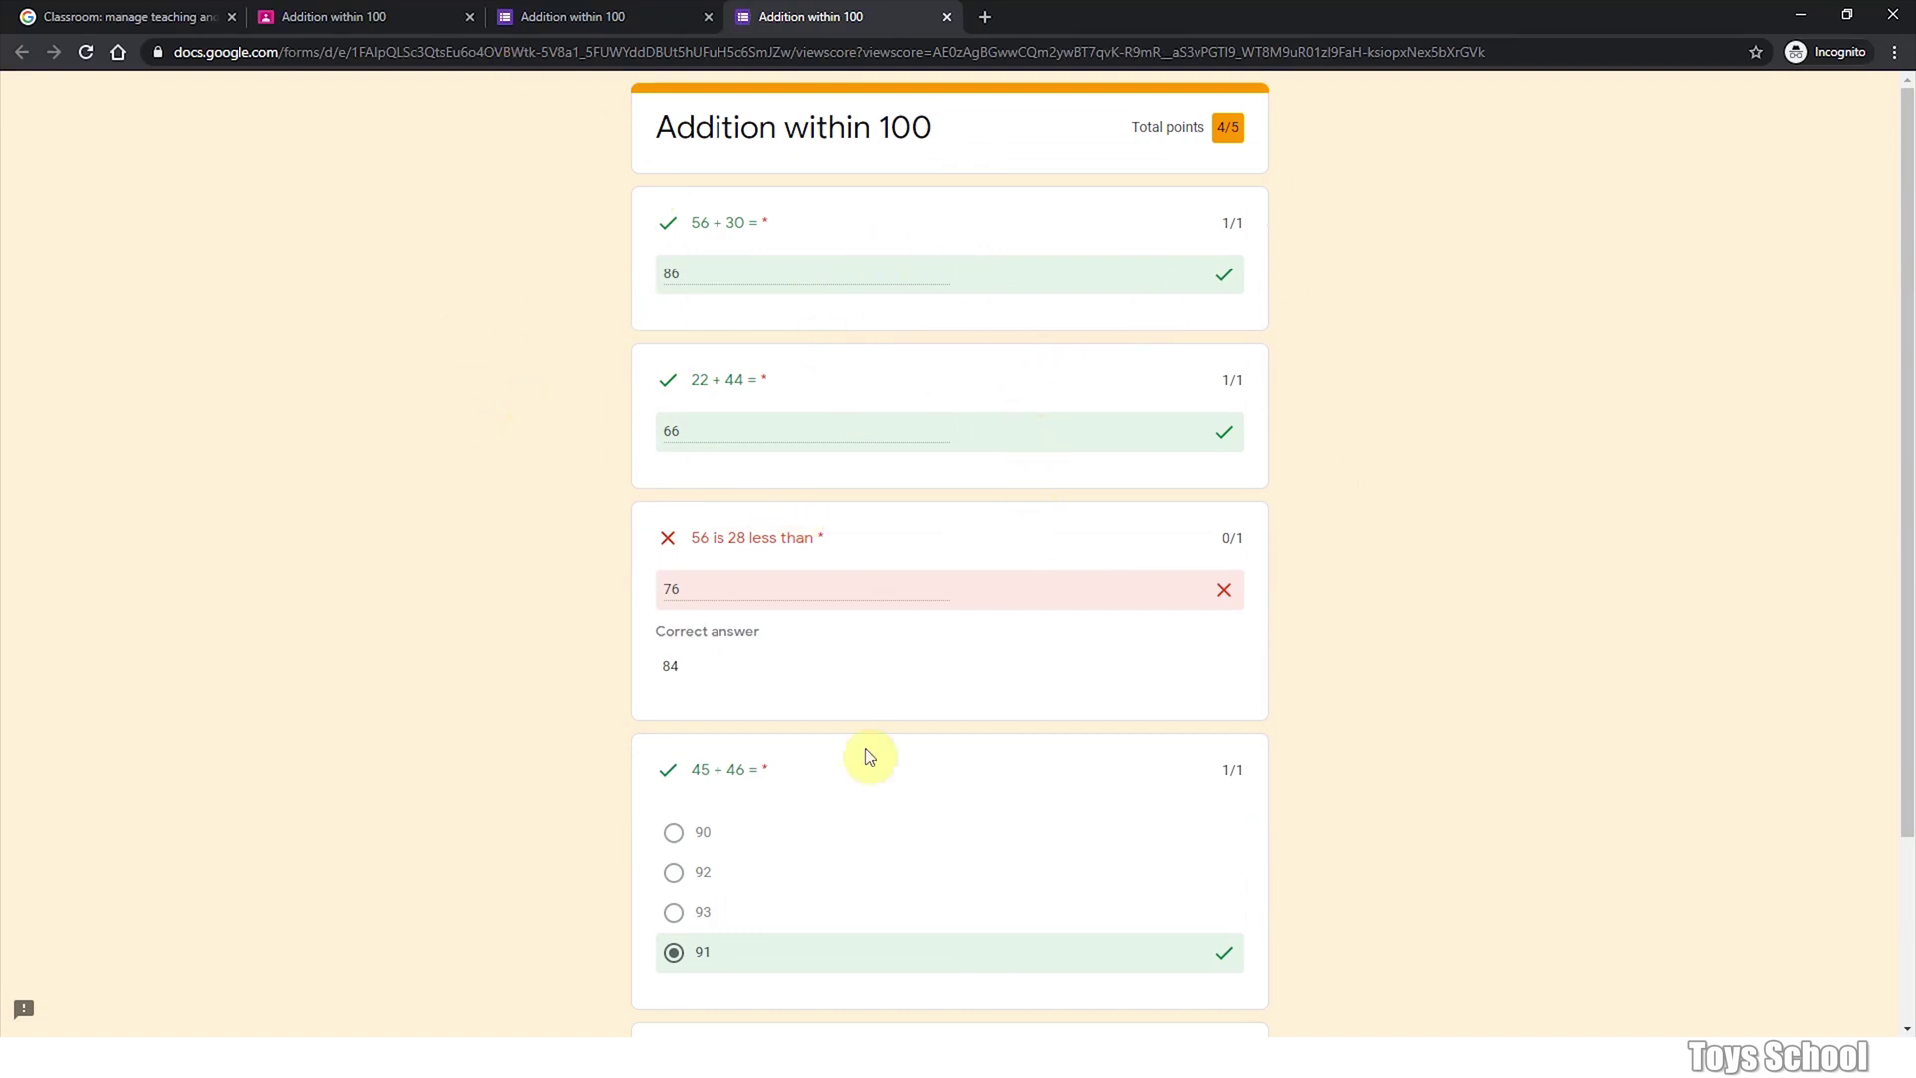
scroll(859, 799, down, 3)
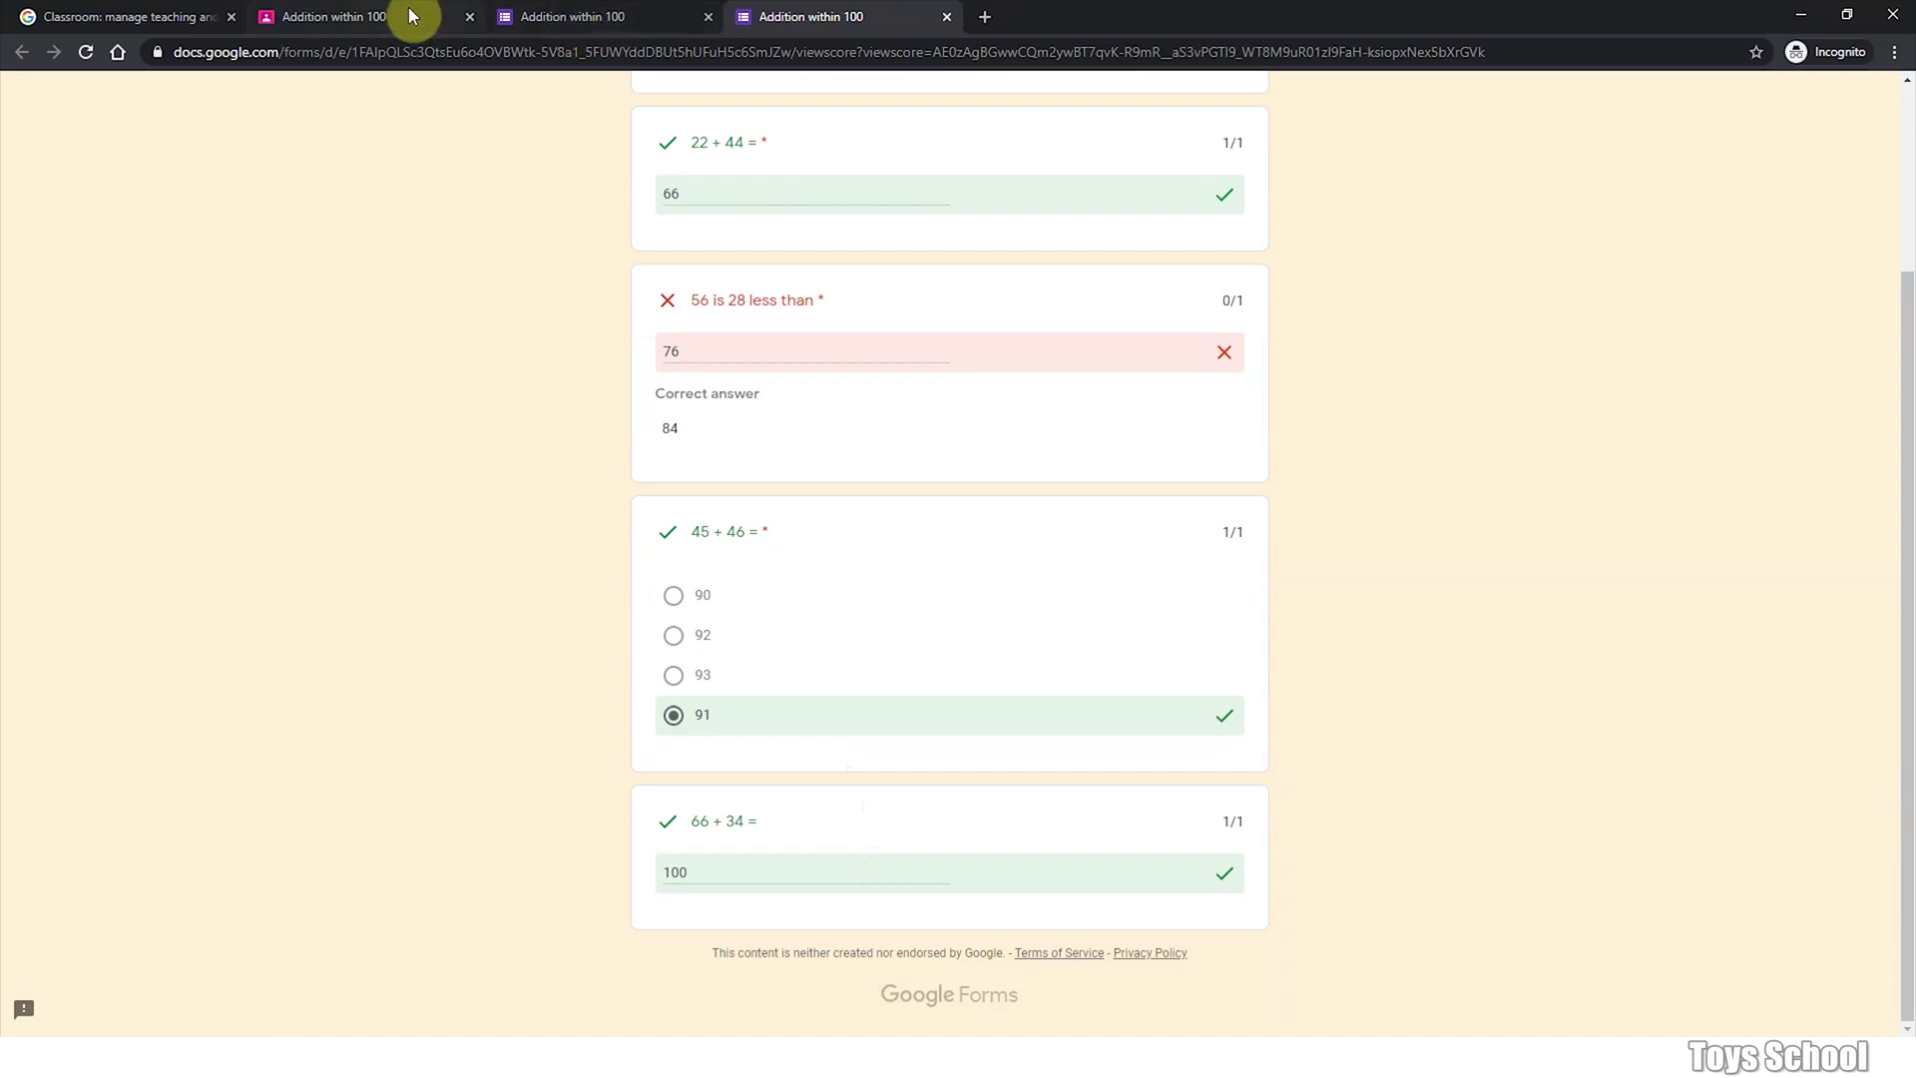
Step: Return to Classroom and go back to the Ms Smith's Mathematics class stream
click(629, 20)
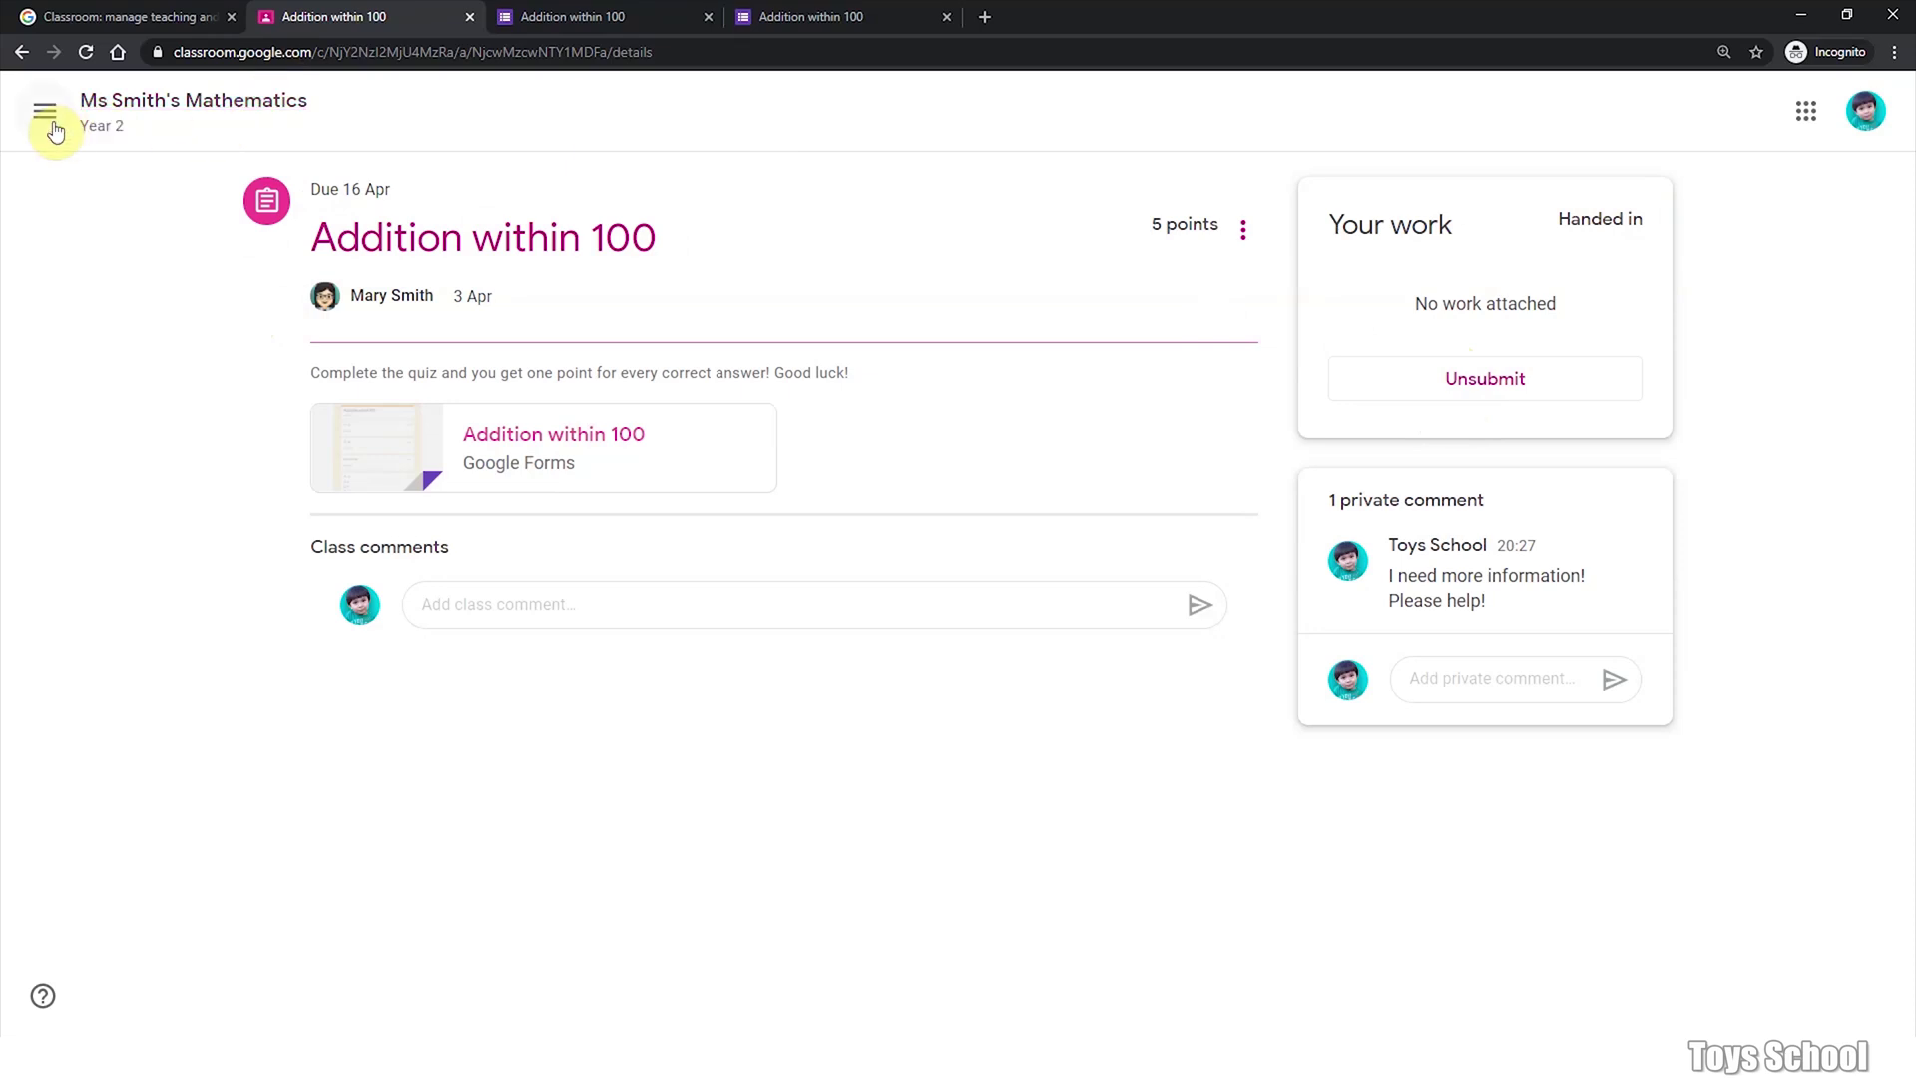
click(130, 106)
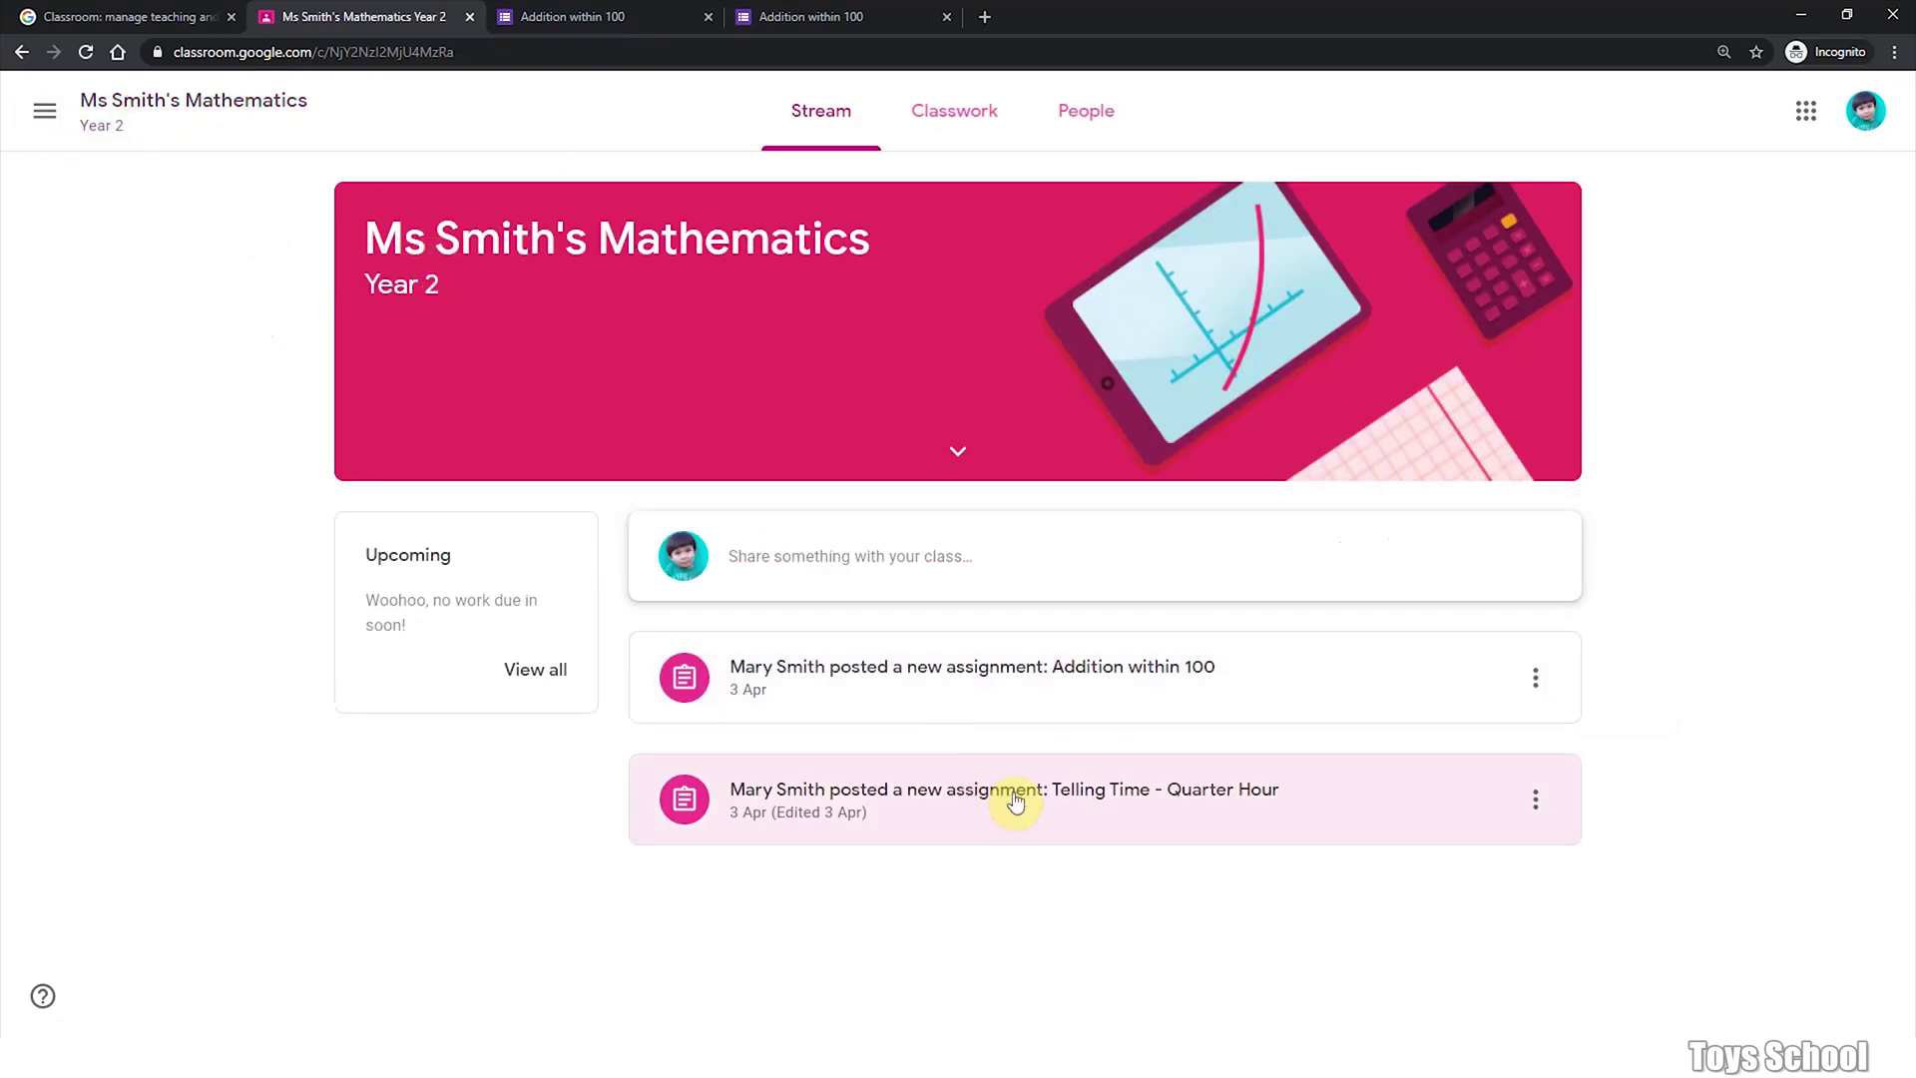
Step: Open the Telling Time - Quarter Hour assignment and dismiss the private-comments tip
click(1011, 801)
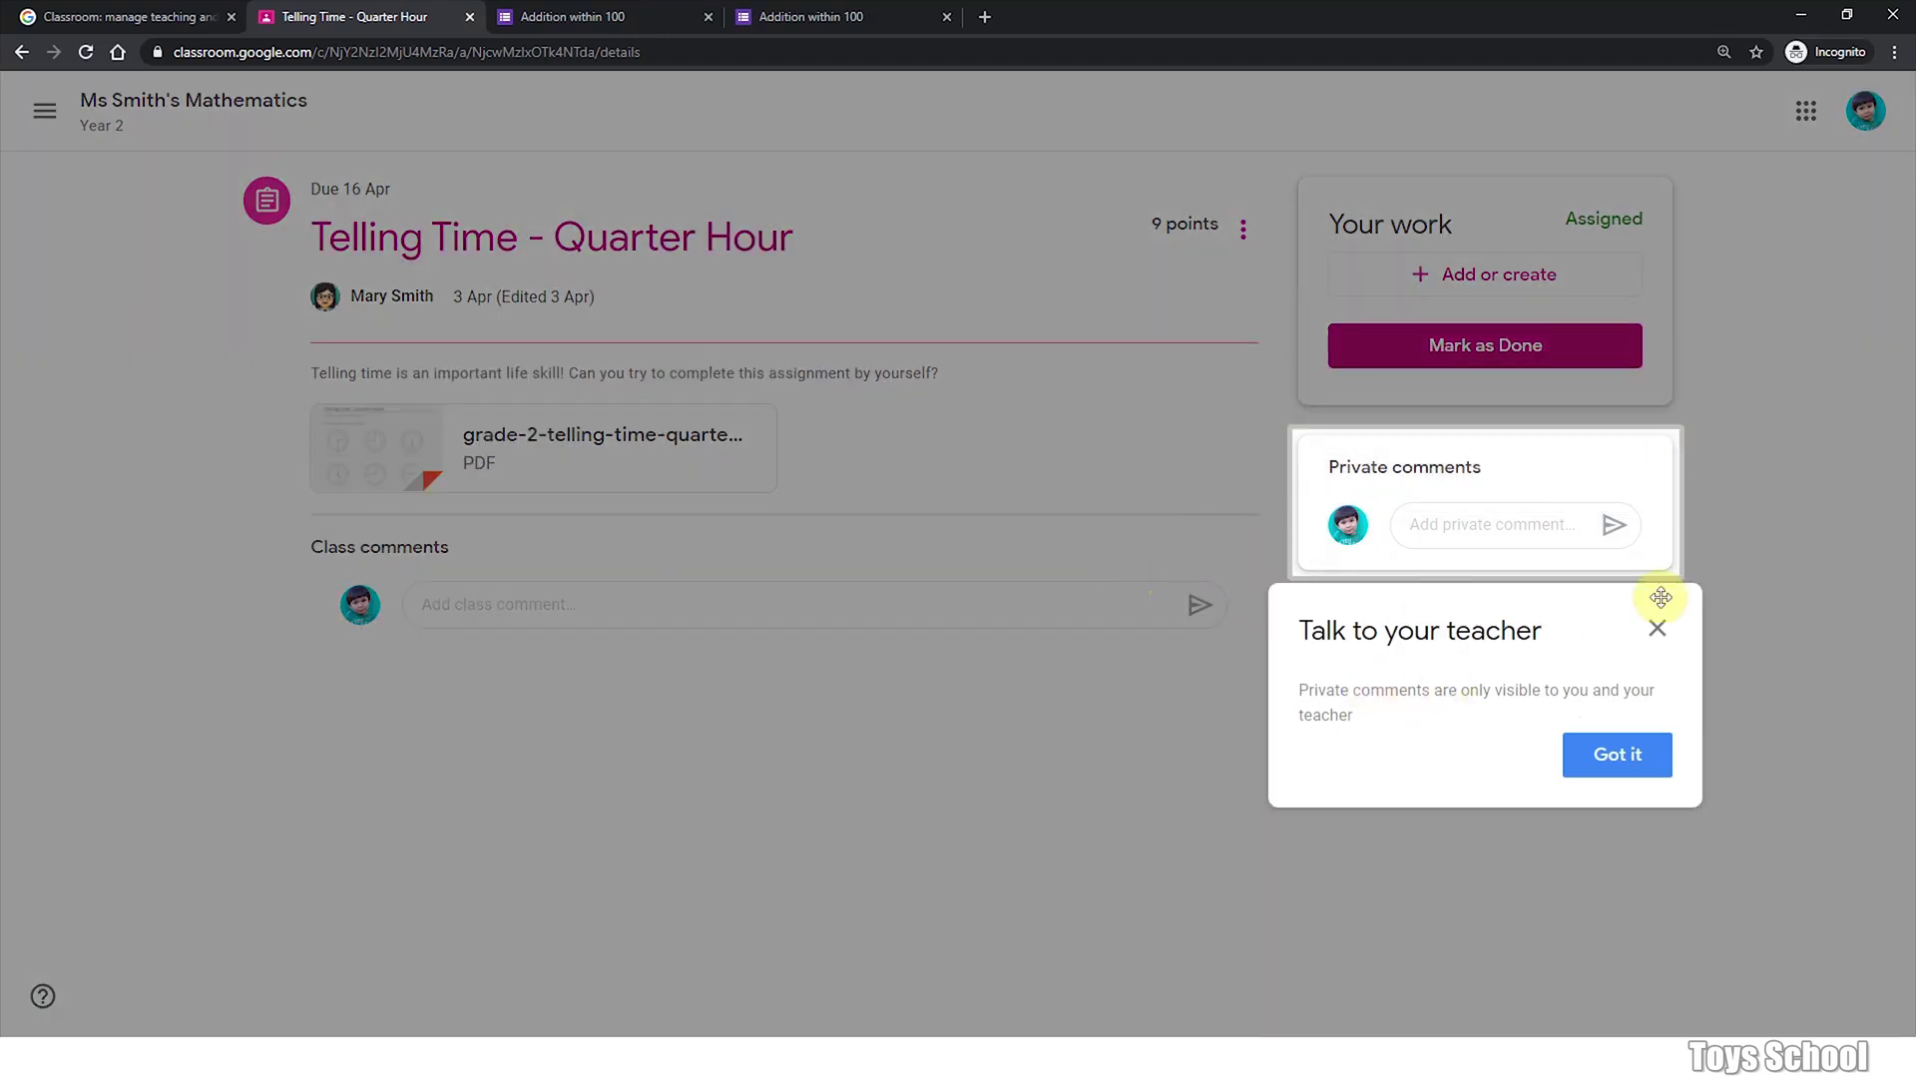
click(1658, 628)
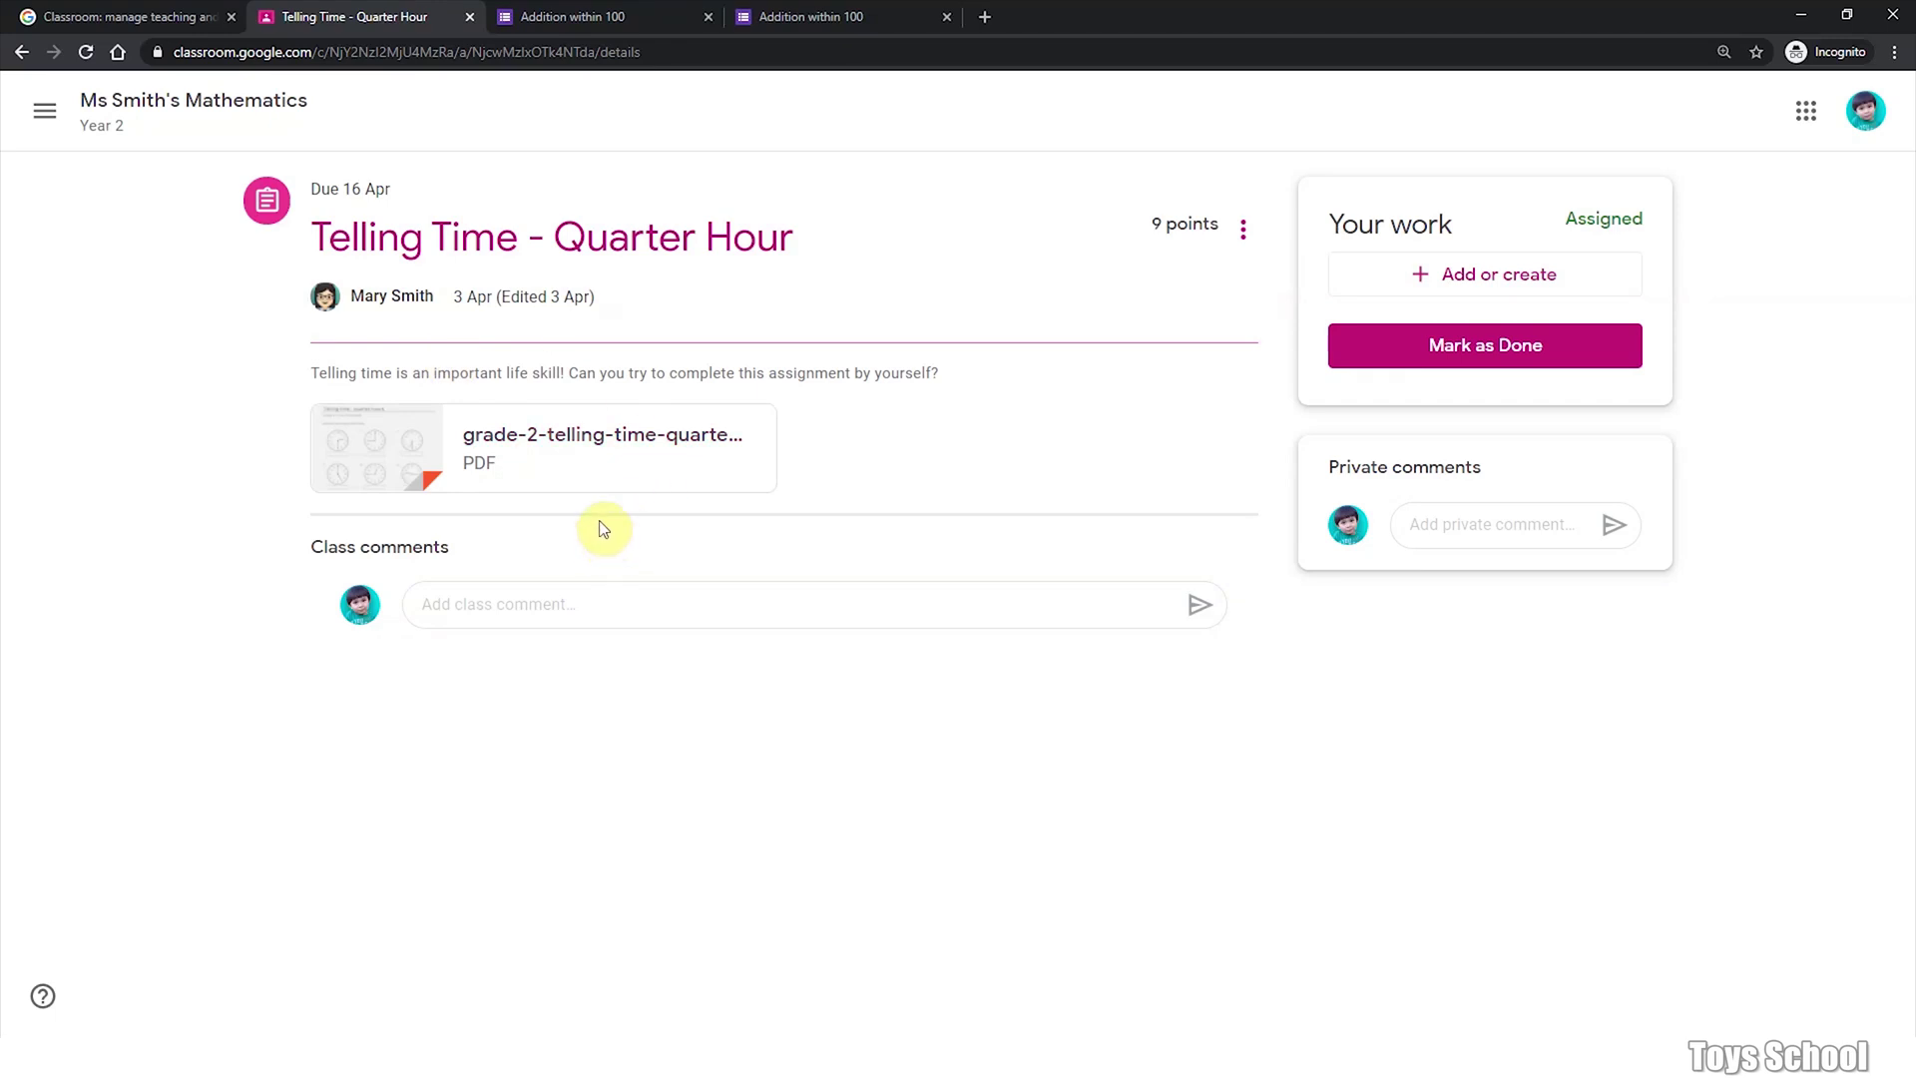
click(551, 446)
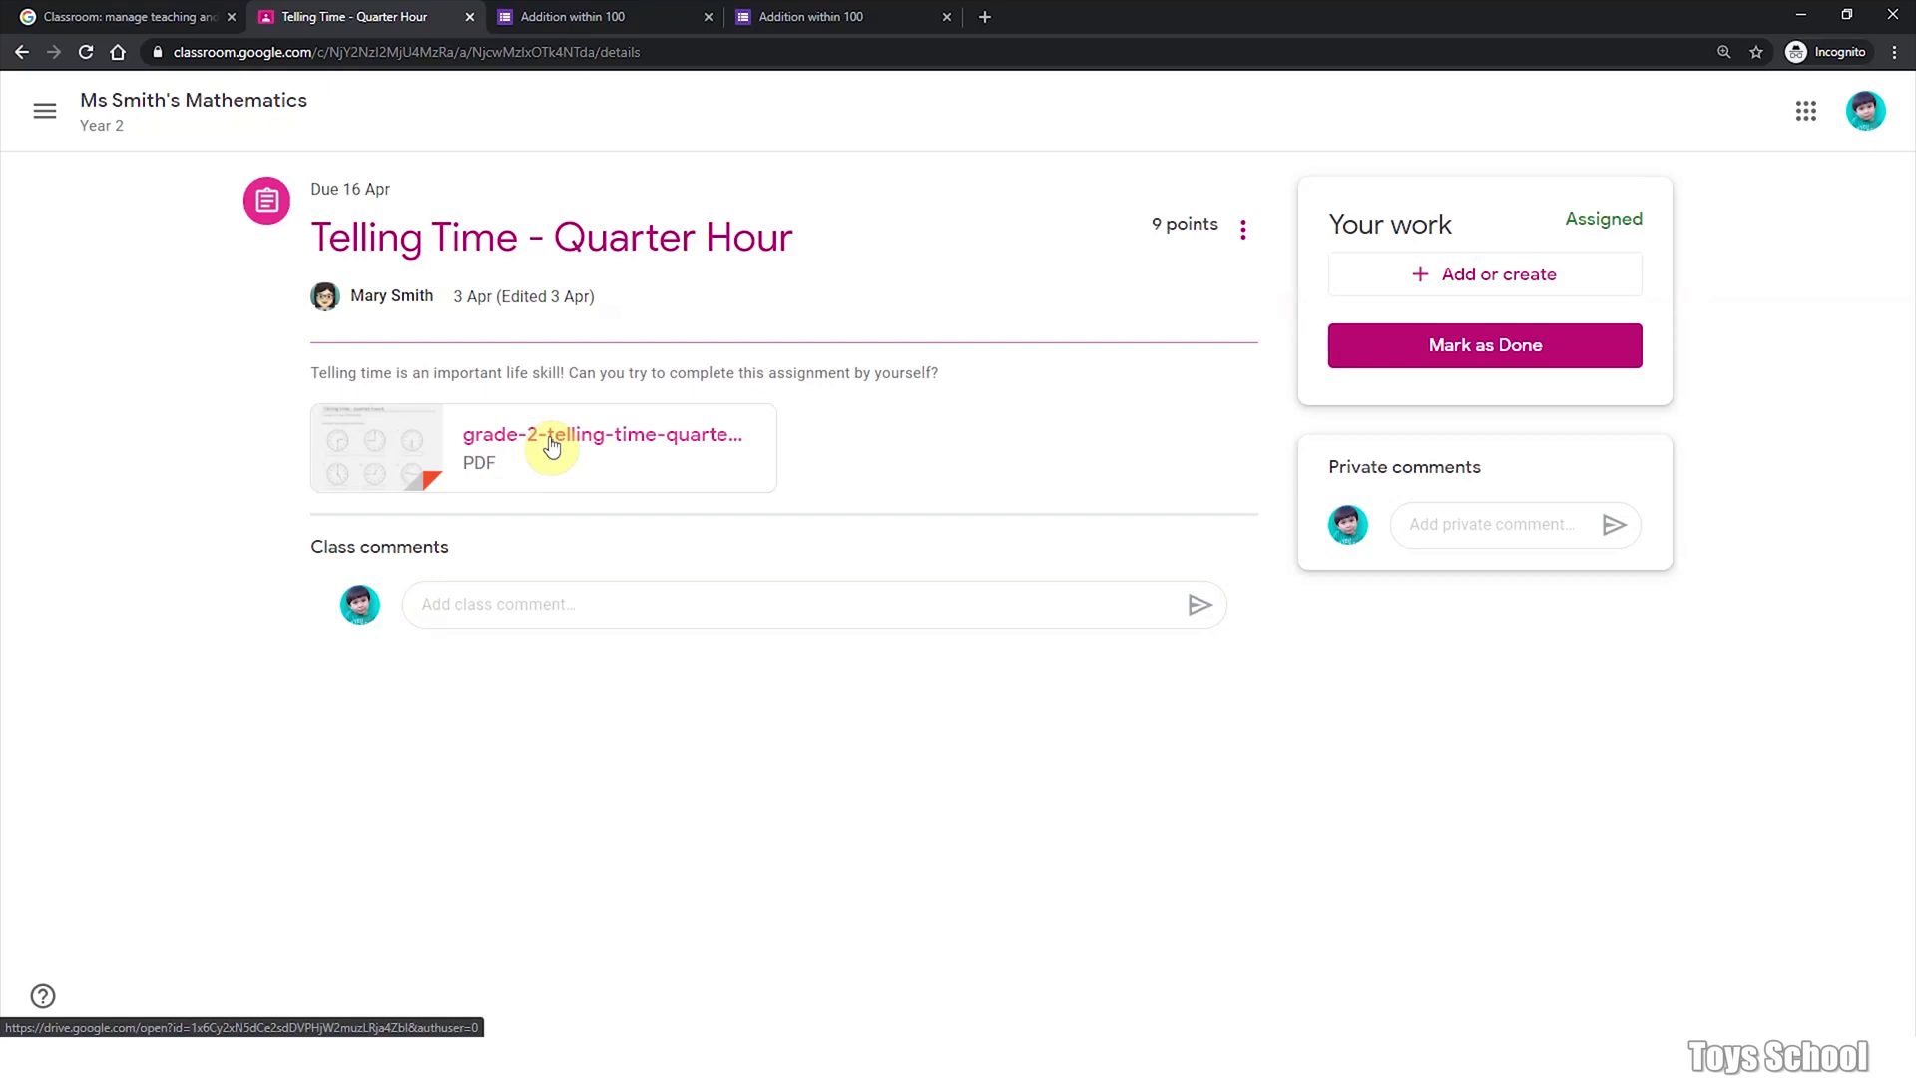
Step: View the grade-2-telling-time-quarter-hours-a.pdf worksheet and scroll through both pages
click(552, 446)
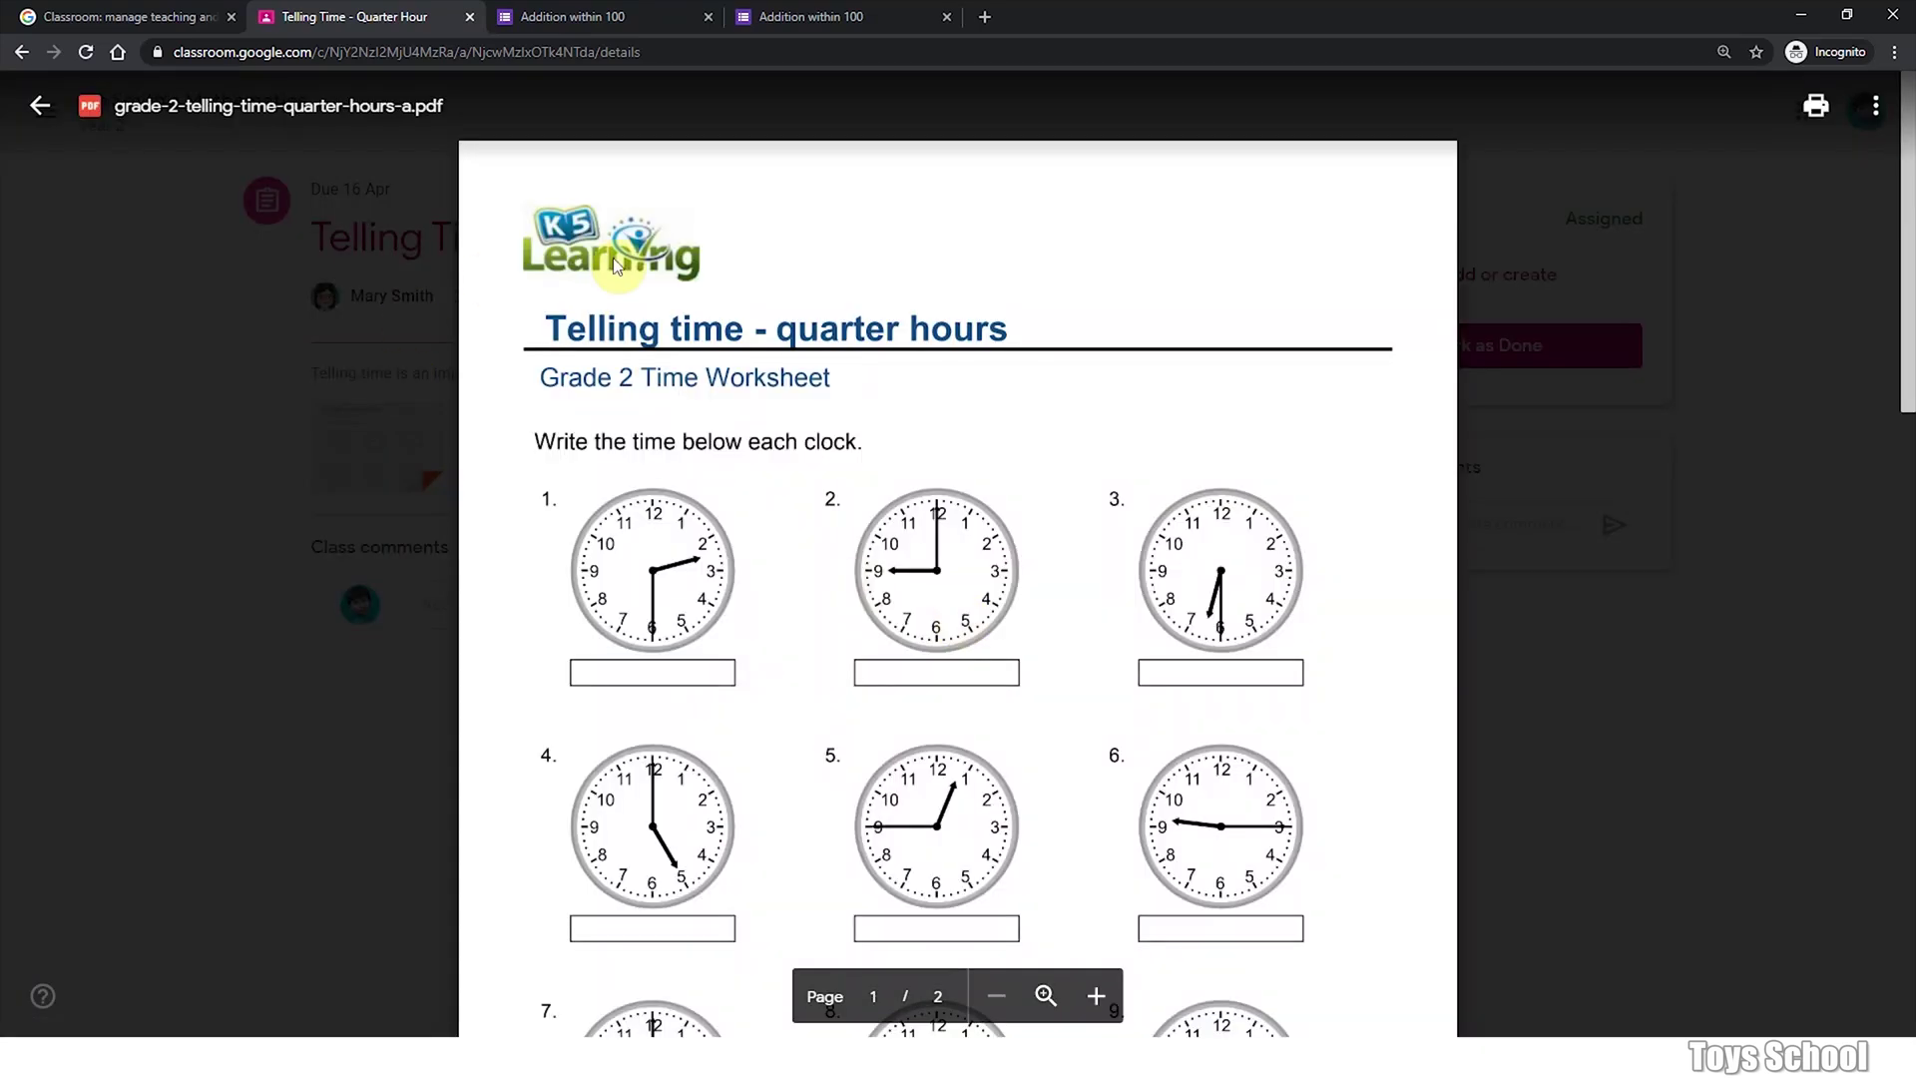
scroll(876, 543, down, 8)
scroll(854, 536, down, 10)
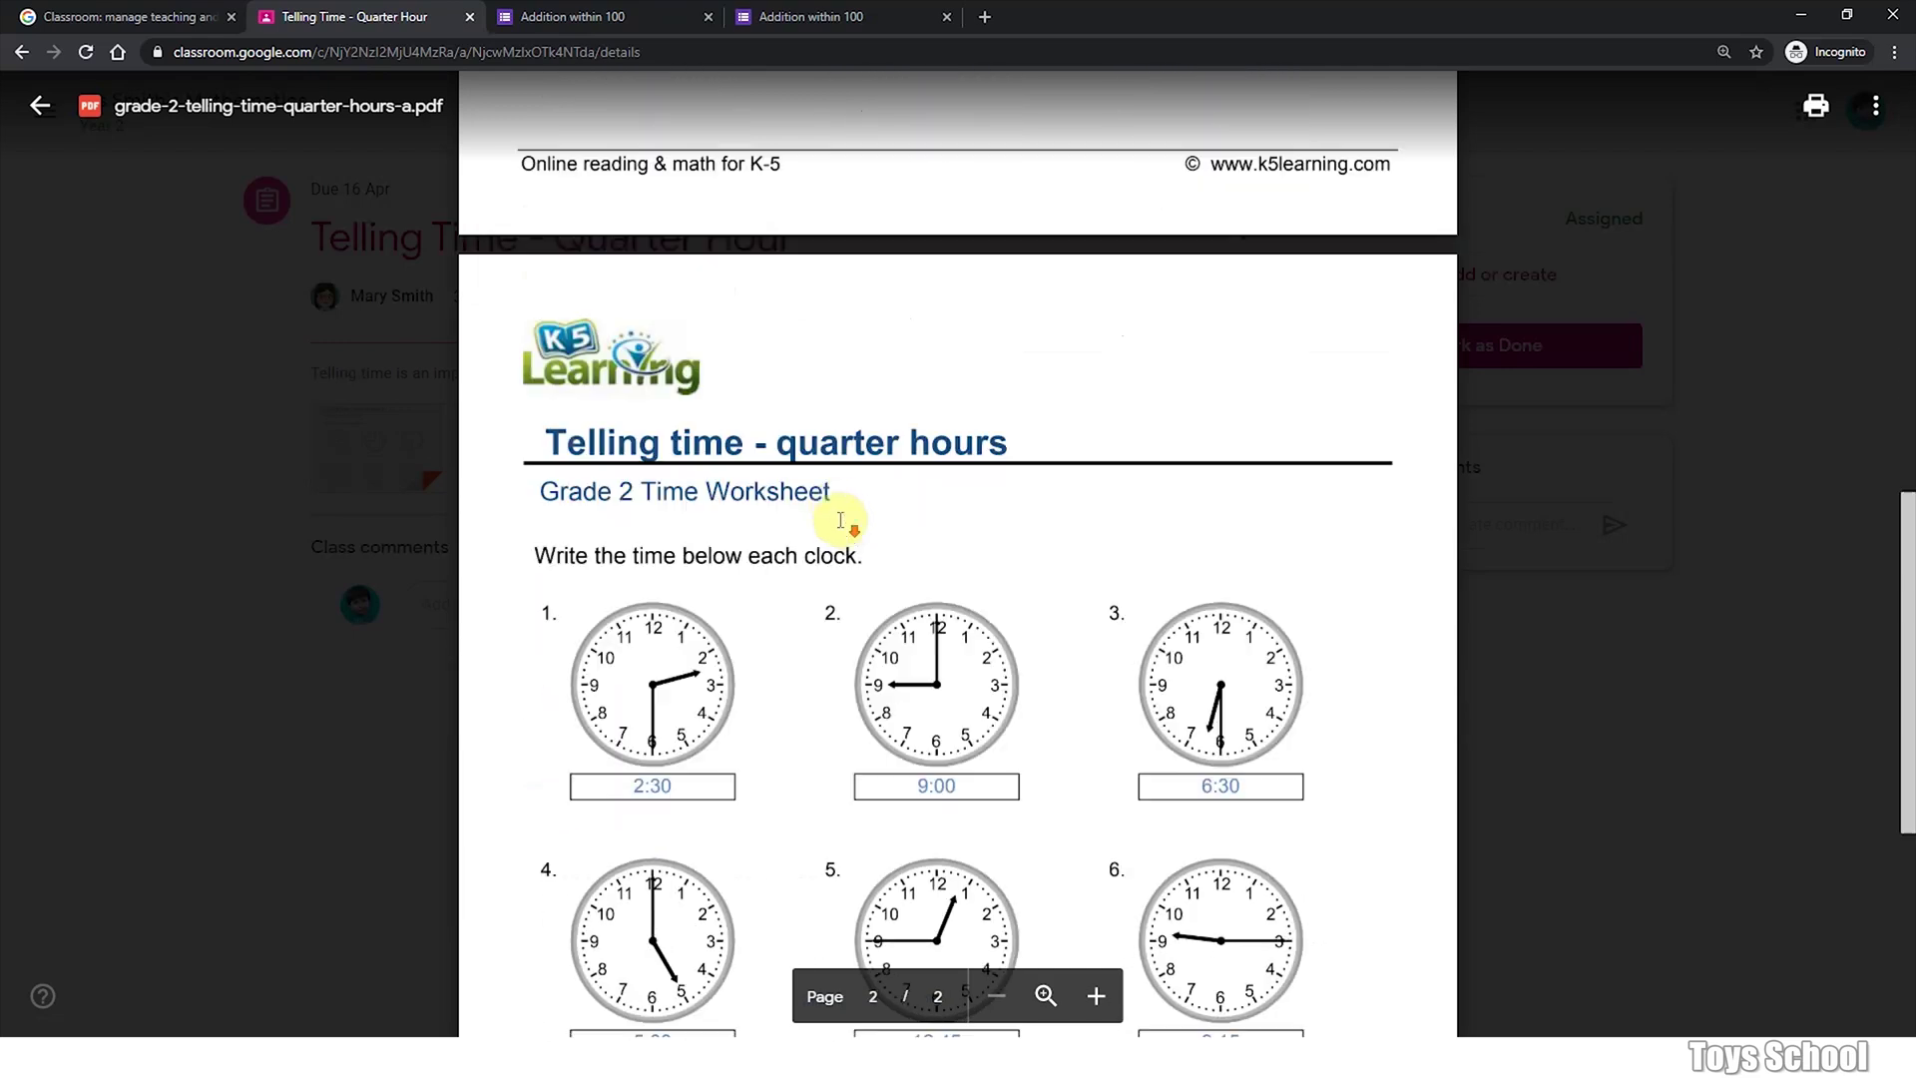
scroll(974, 543, up, 15)
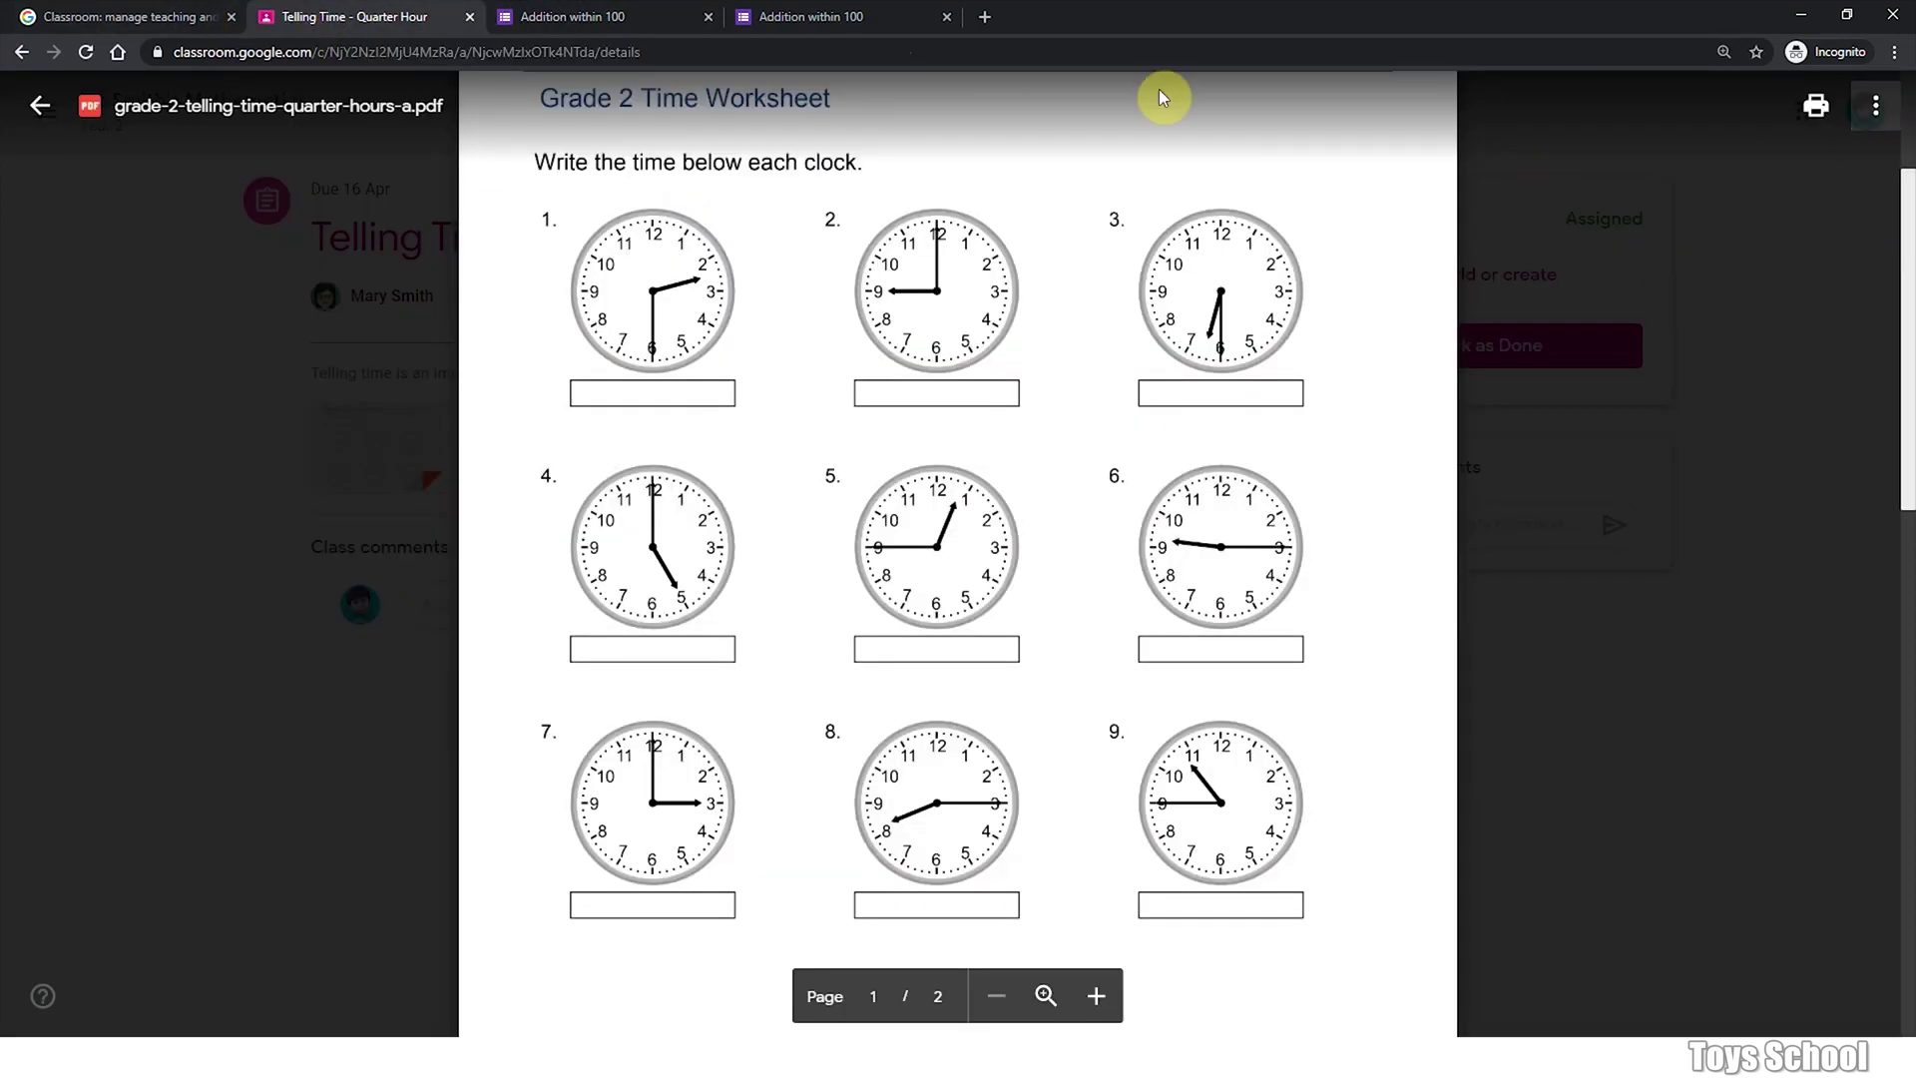
Step: Leave the PDF viewer and go to the class Classwork page, dismissing the topic tip
click(25, 53)
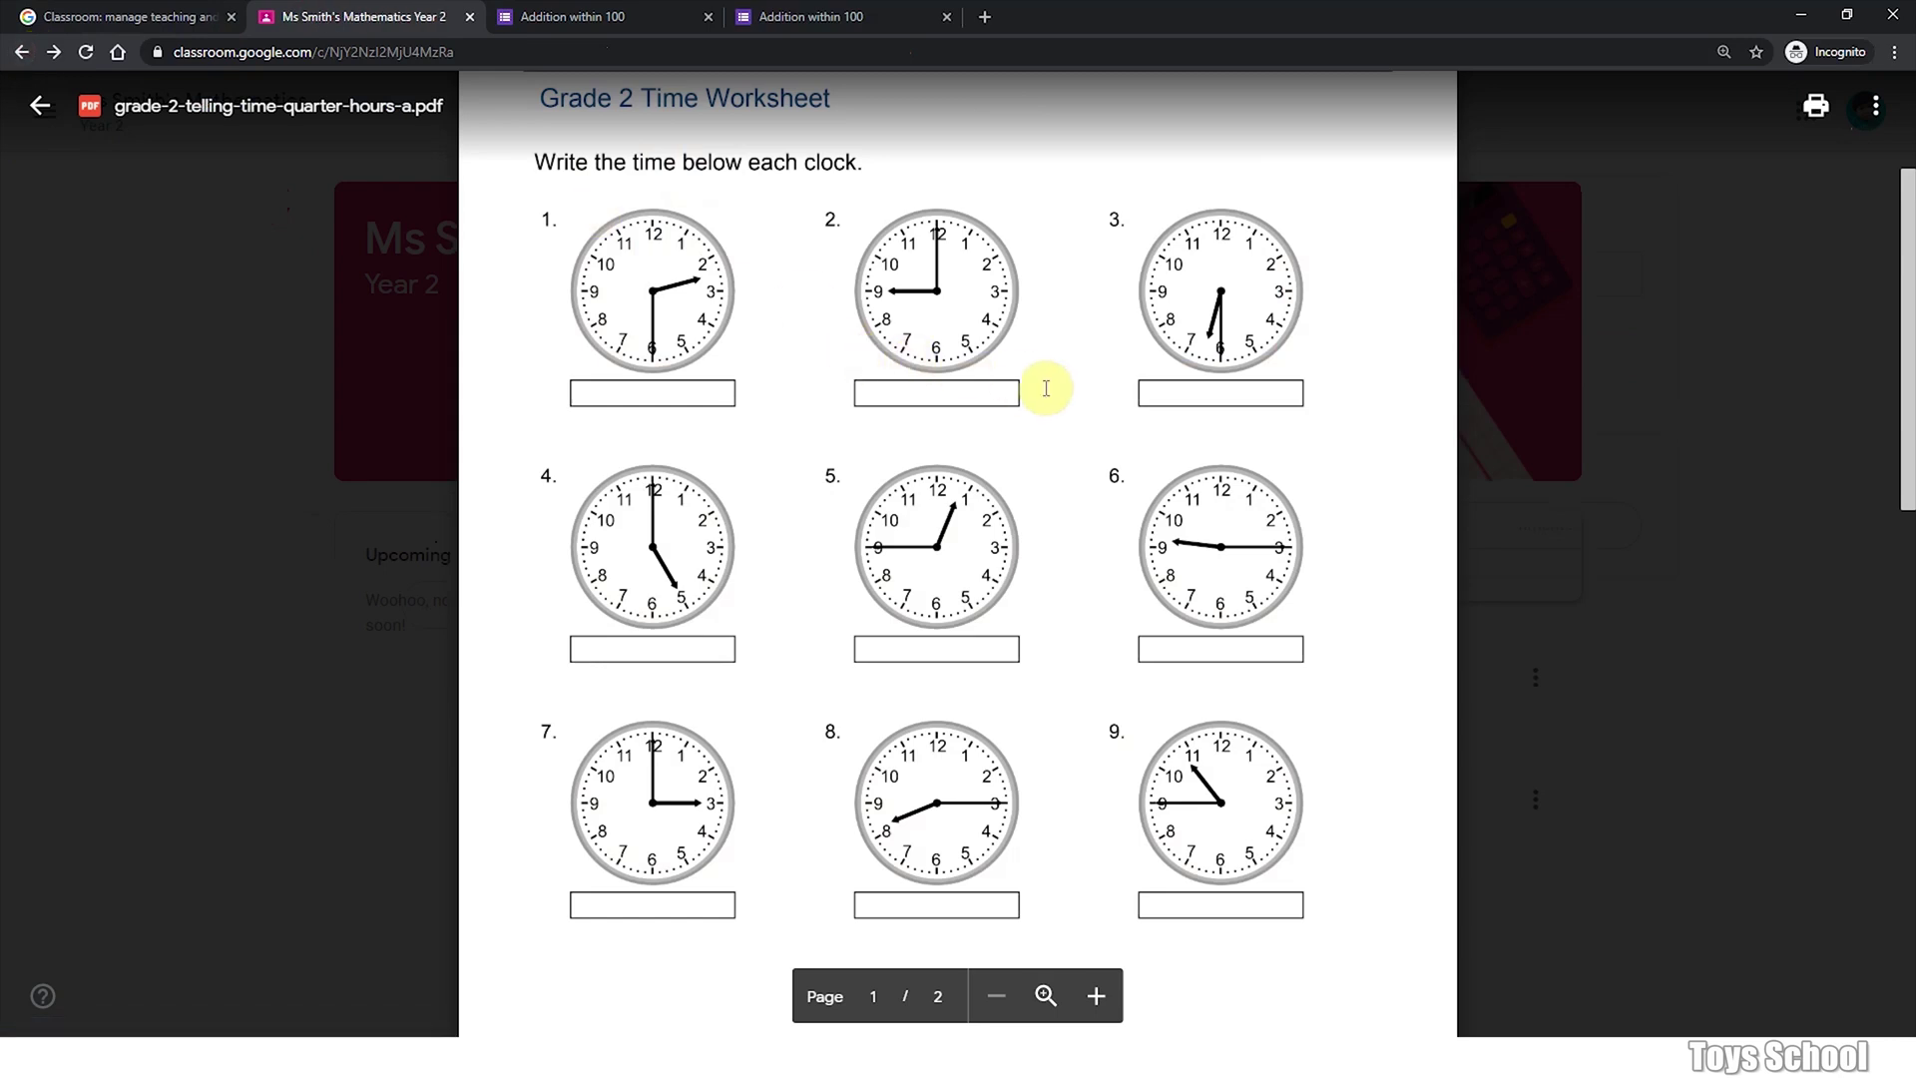
click(57, 113)
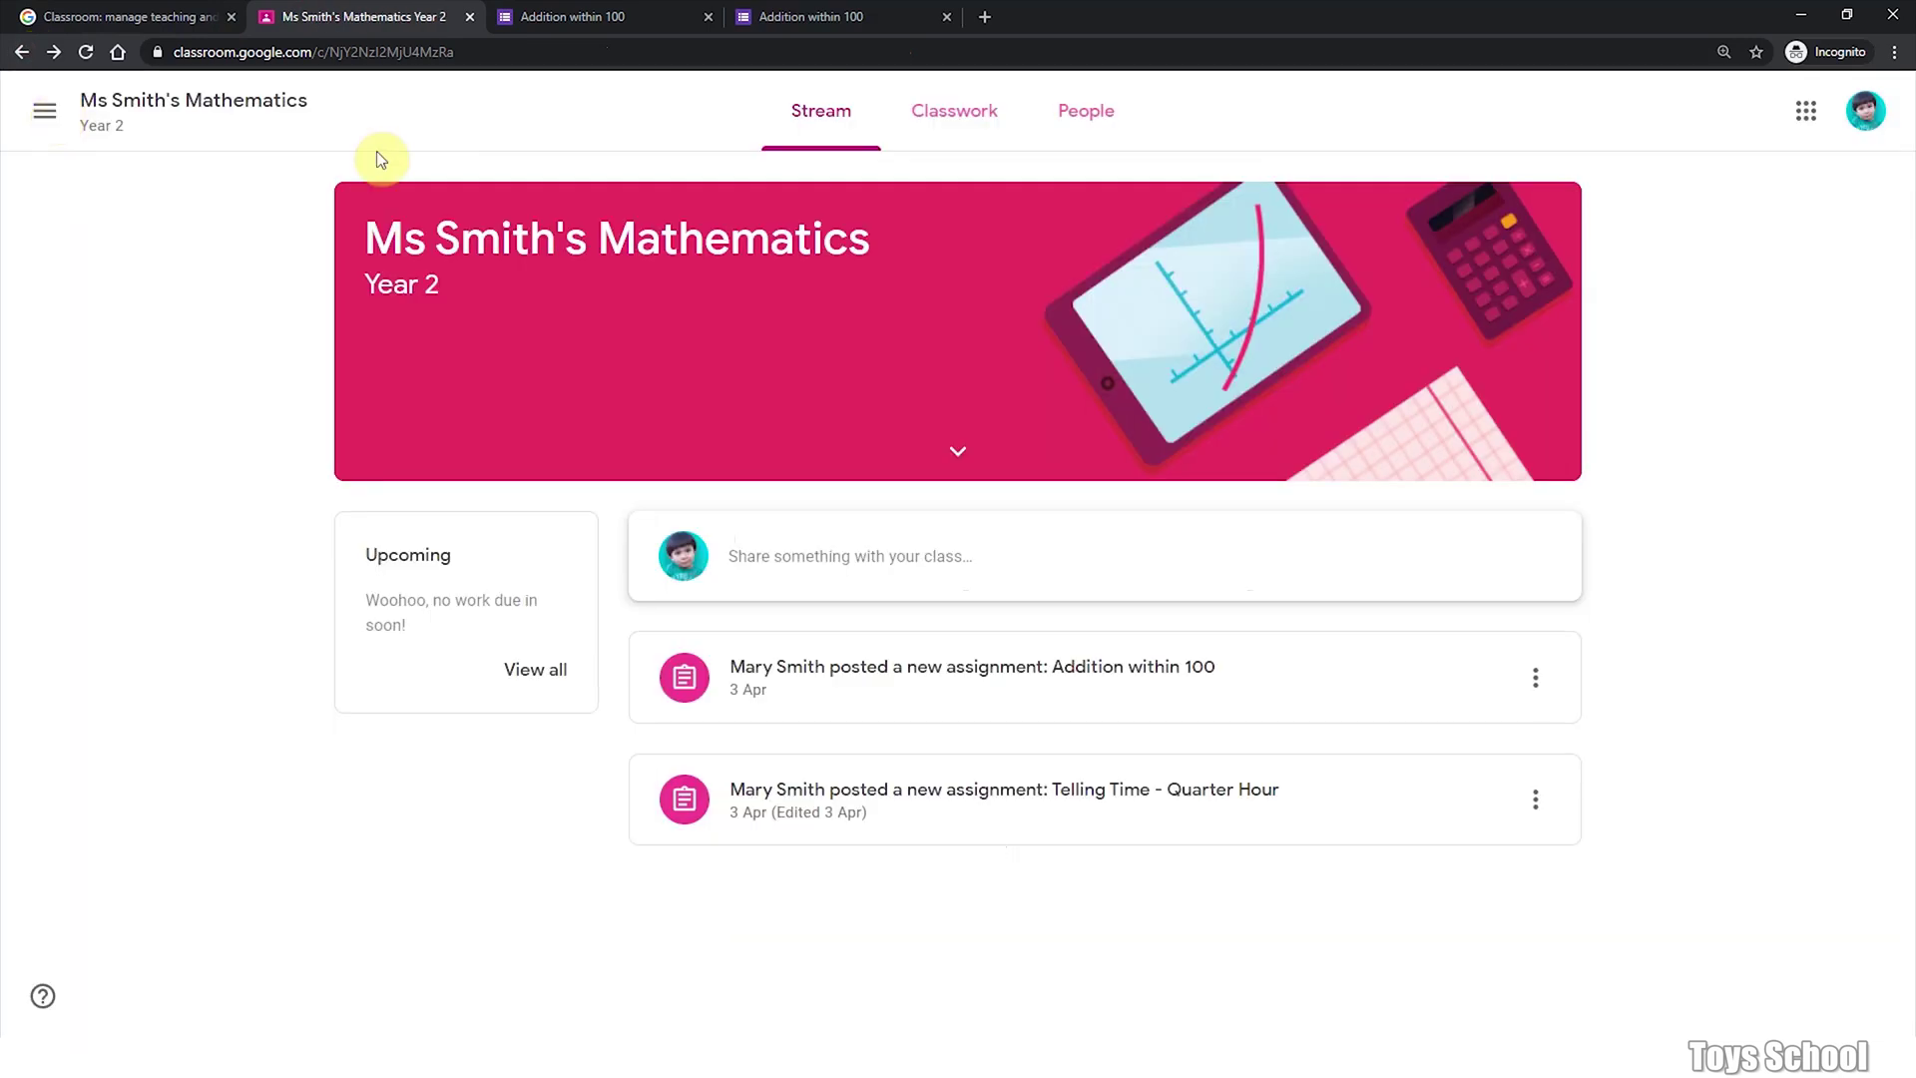
click(962, 113)
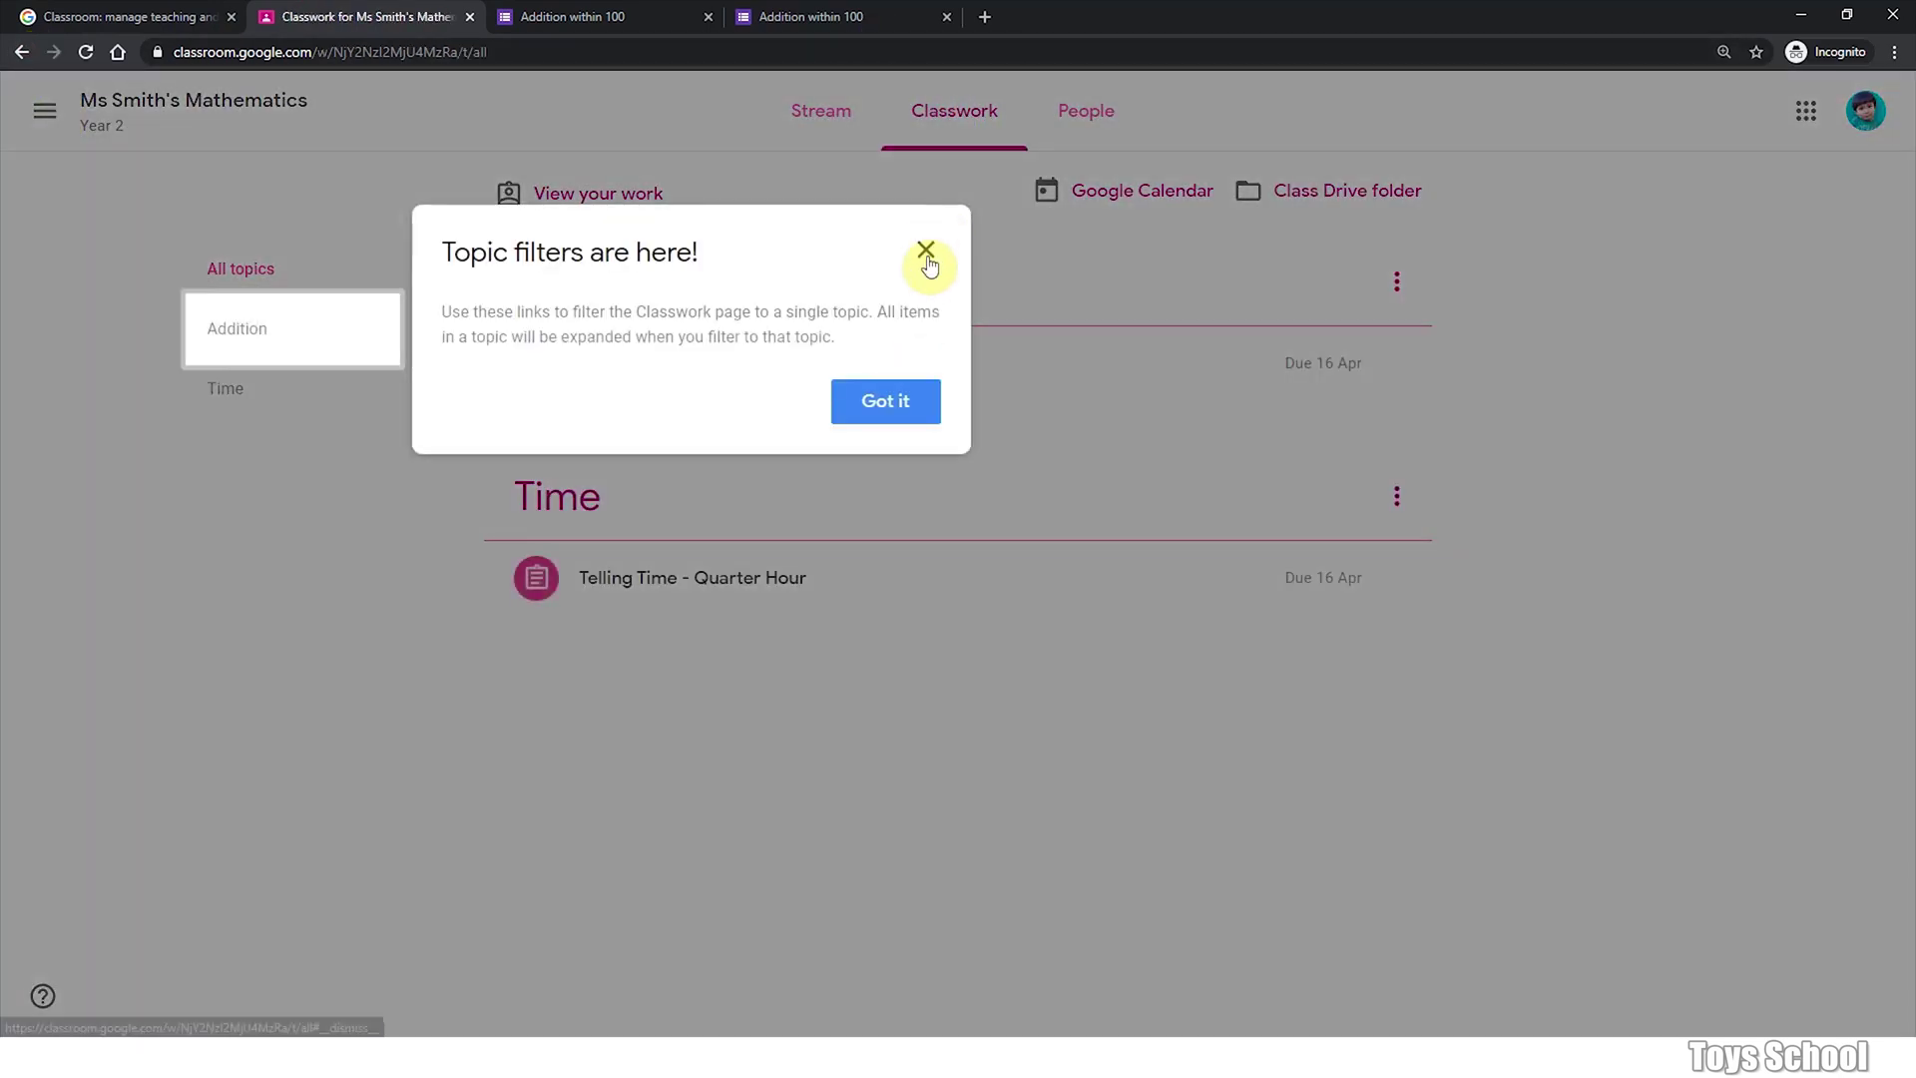
click(926, 255)
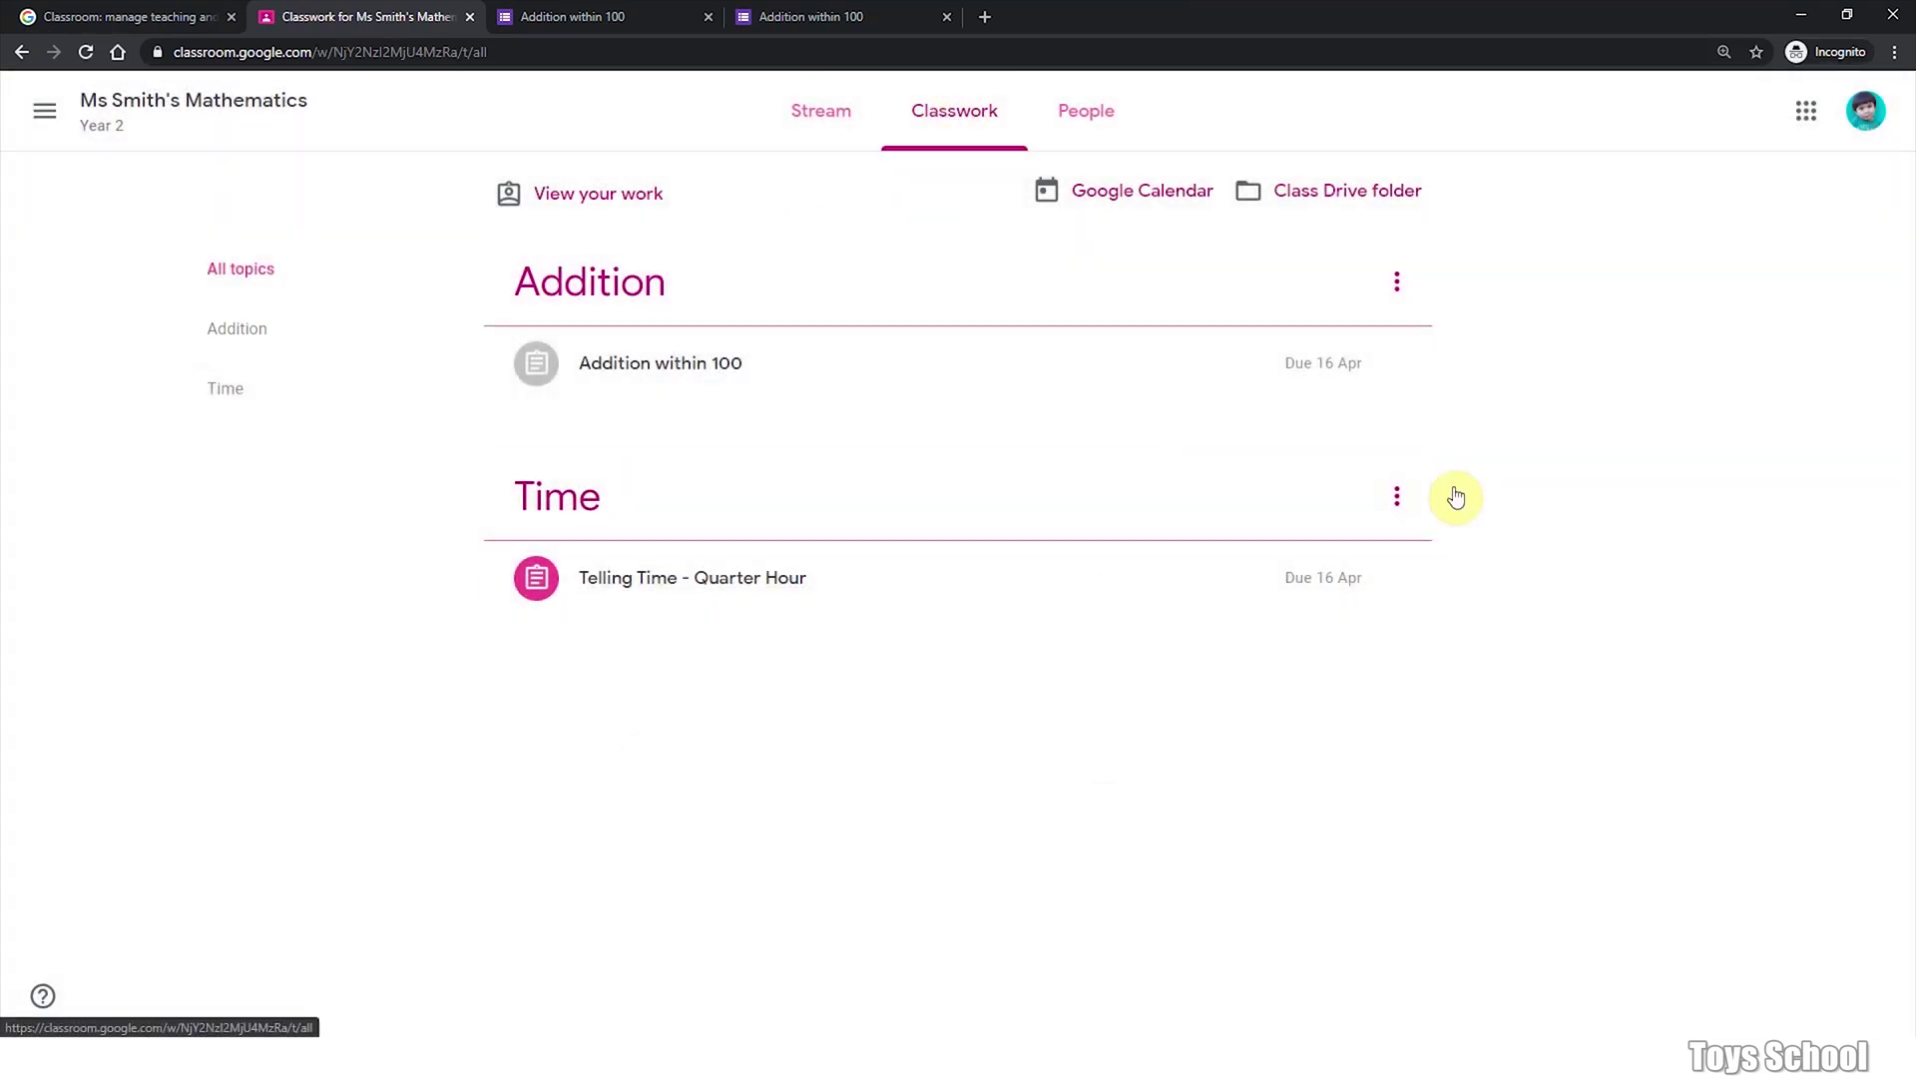
Step: Expand the Addition within 100 and Telling Time - Quarter Hour rows to check their statuses
click(651, 581)
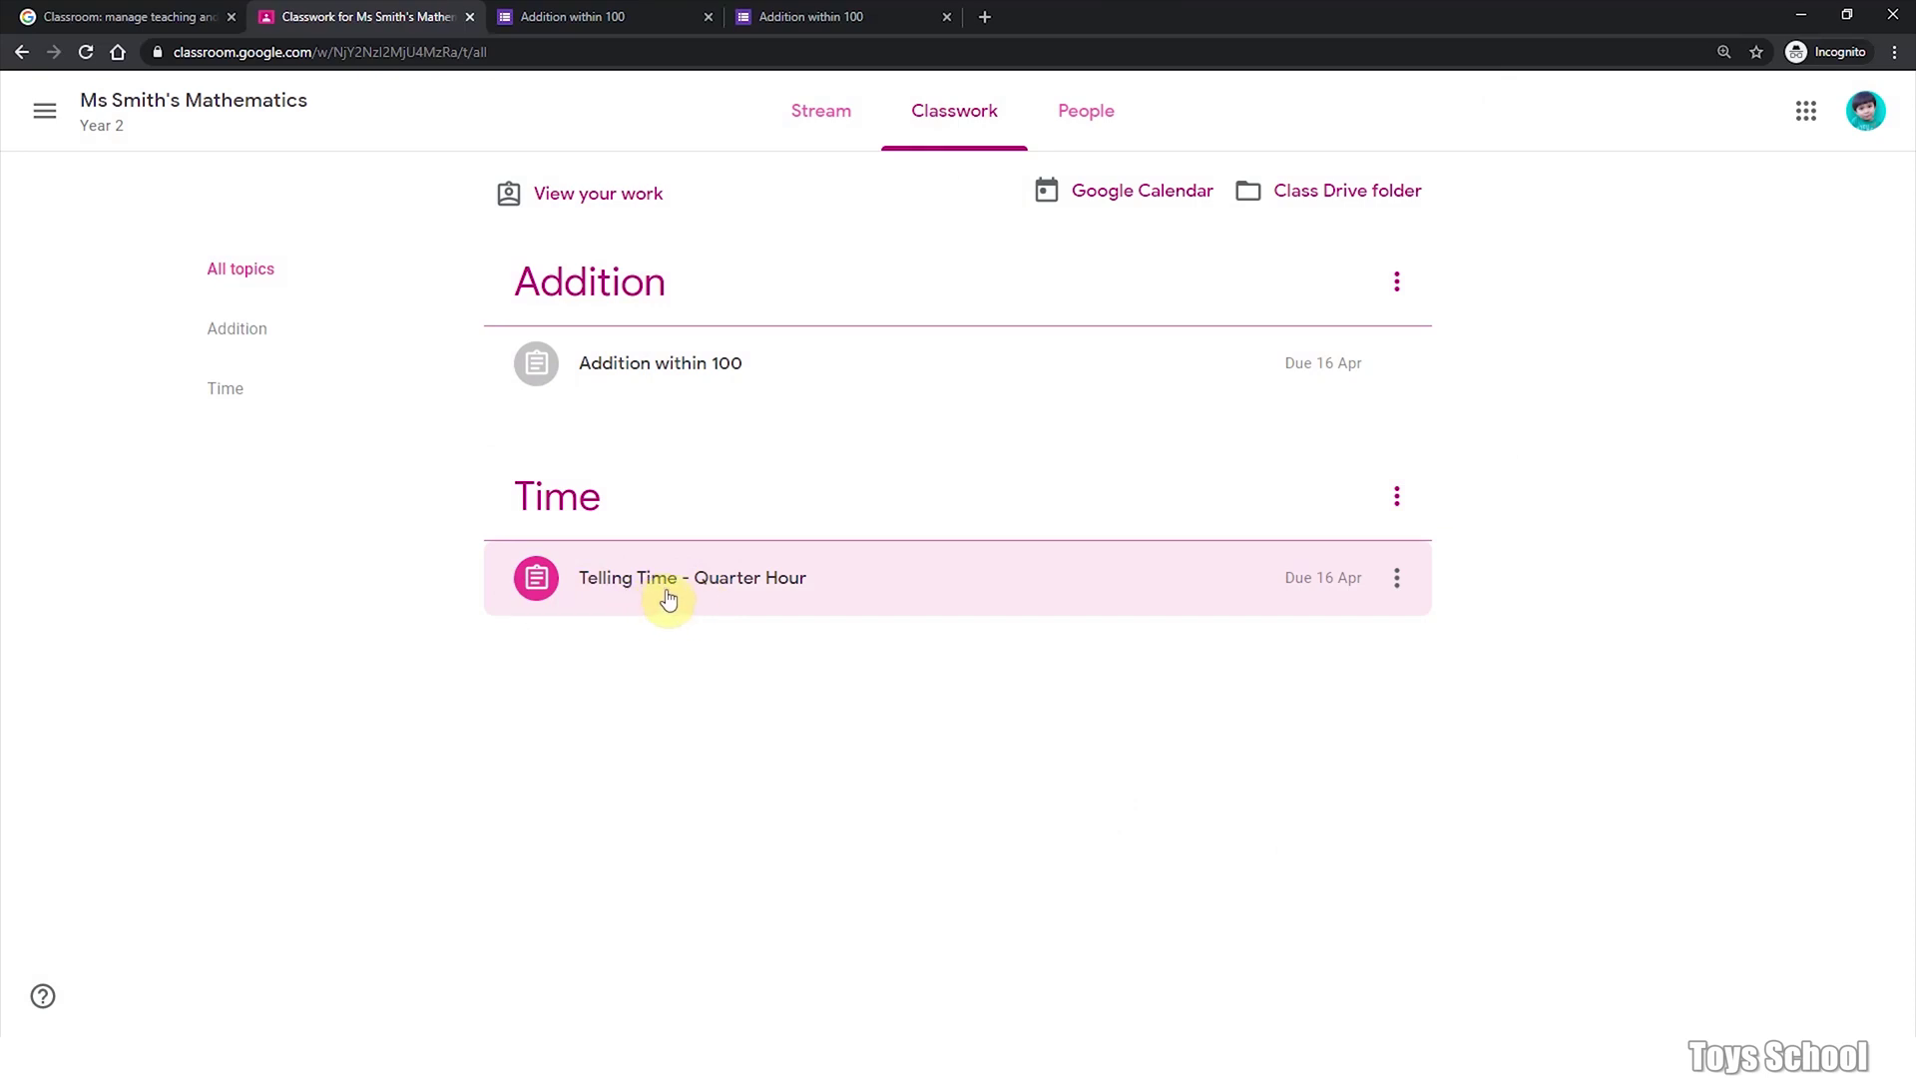
click(752, 582)
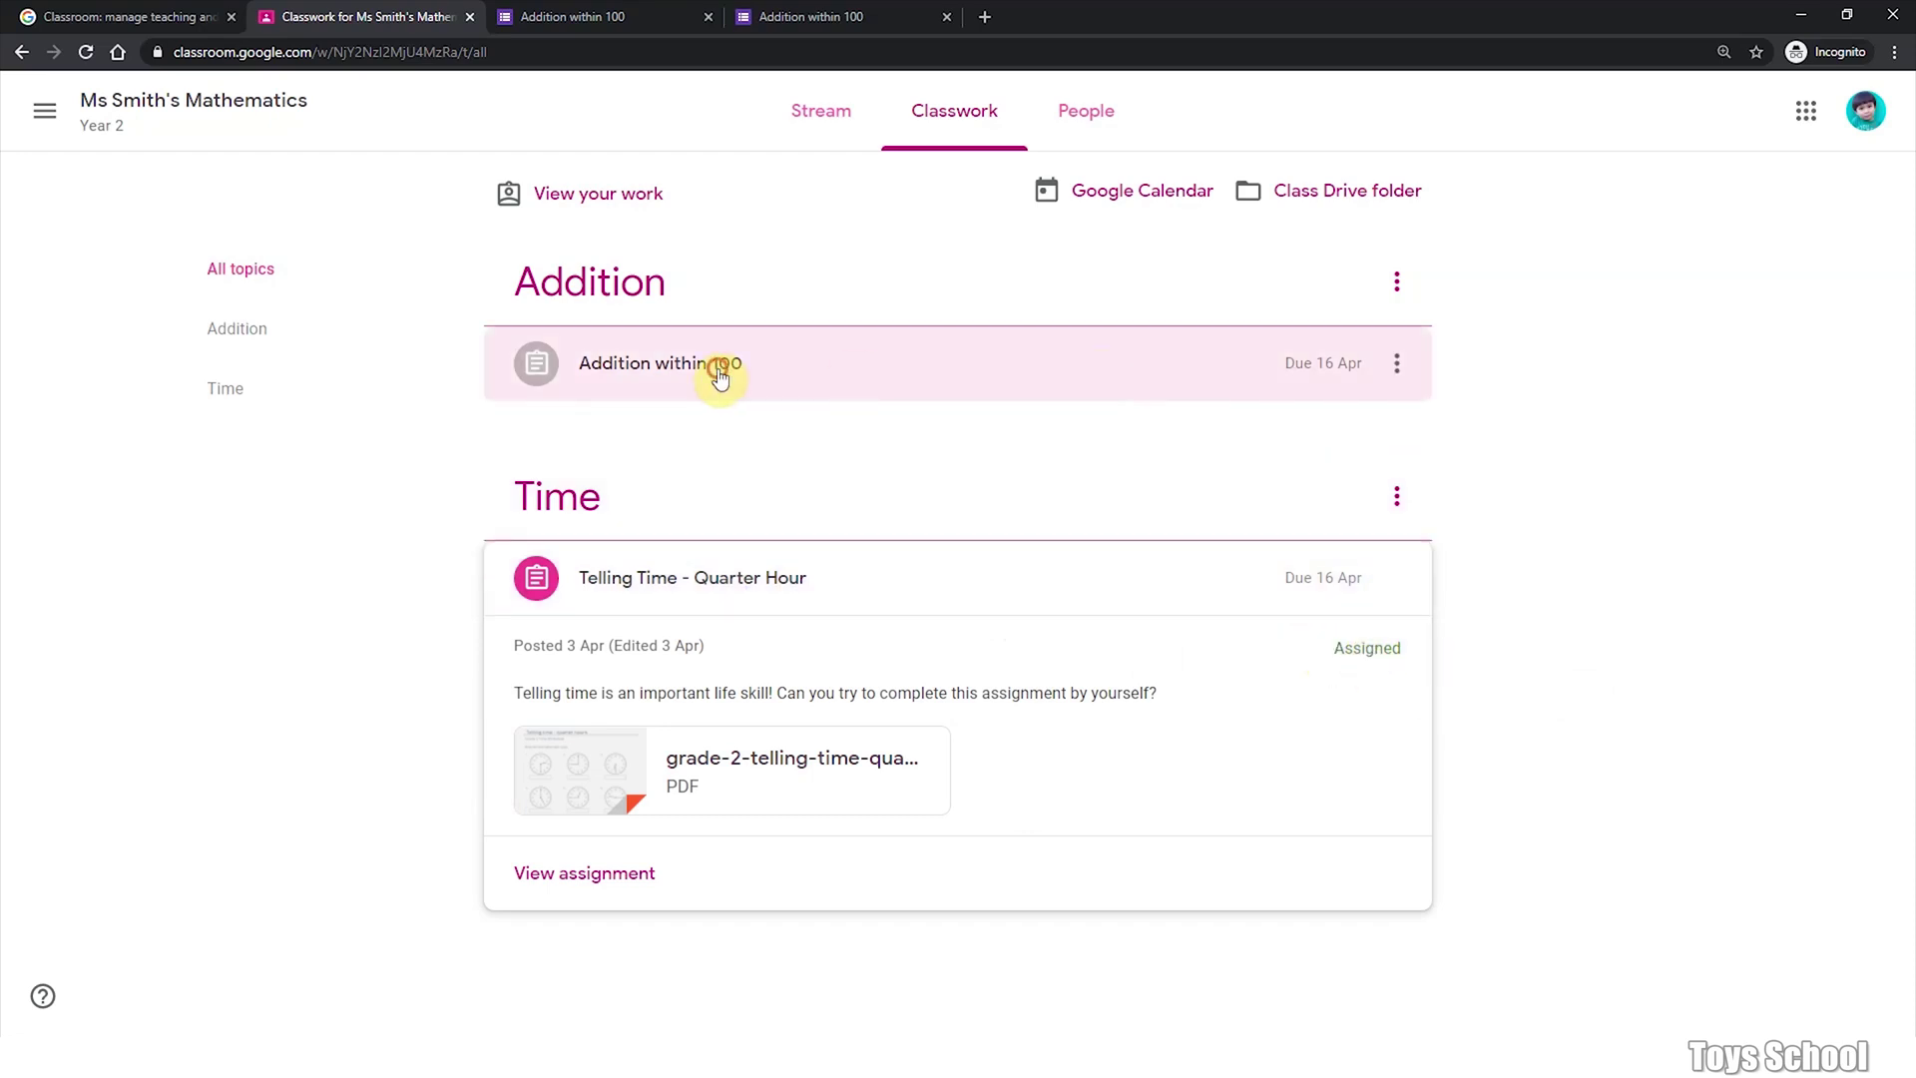
click(719, 376)
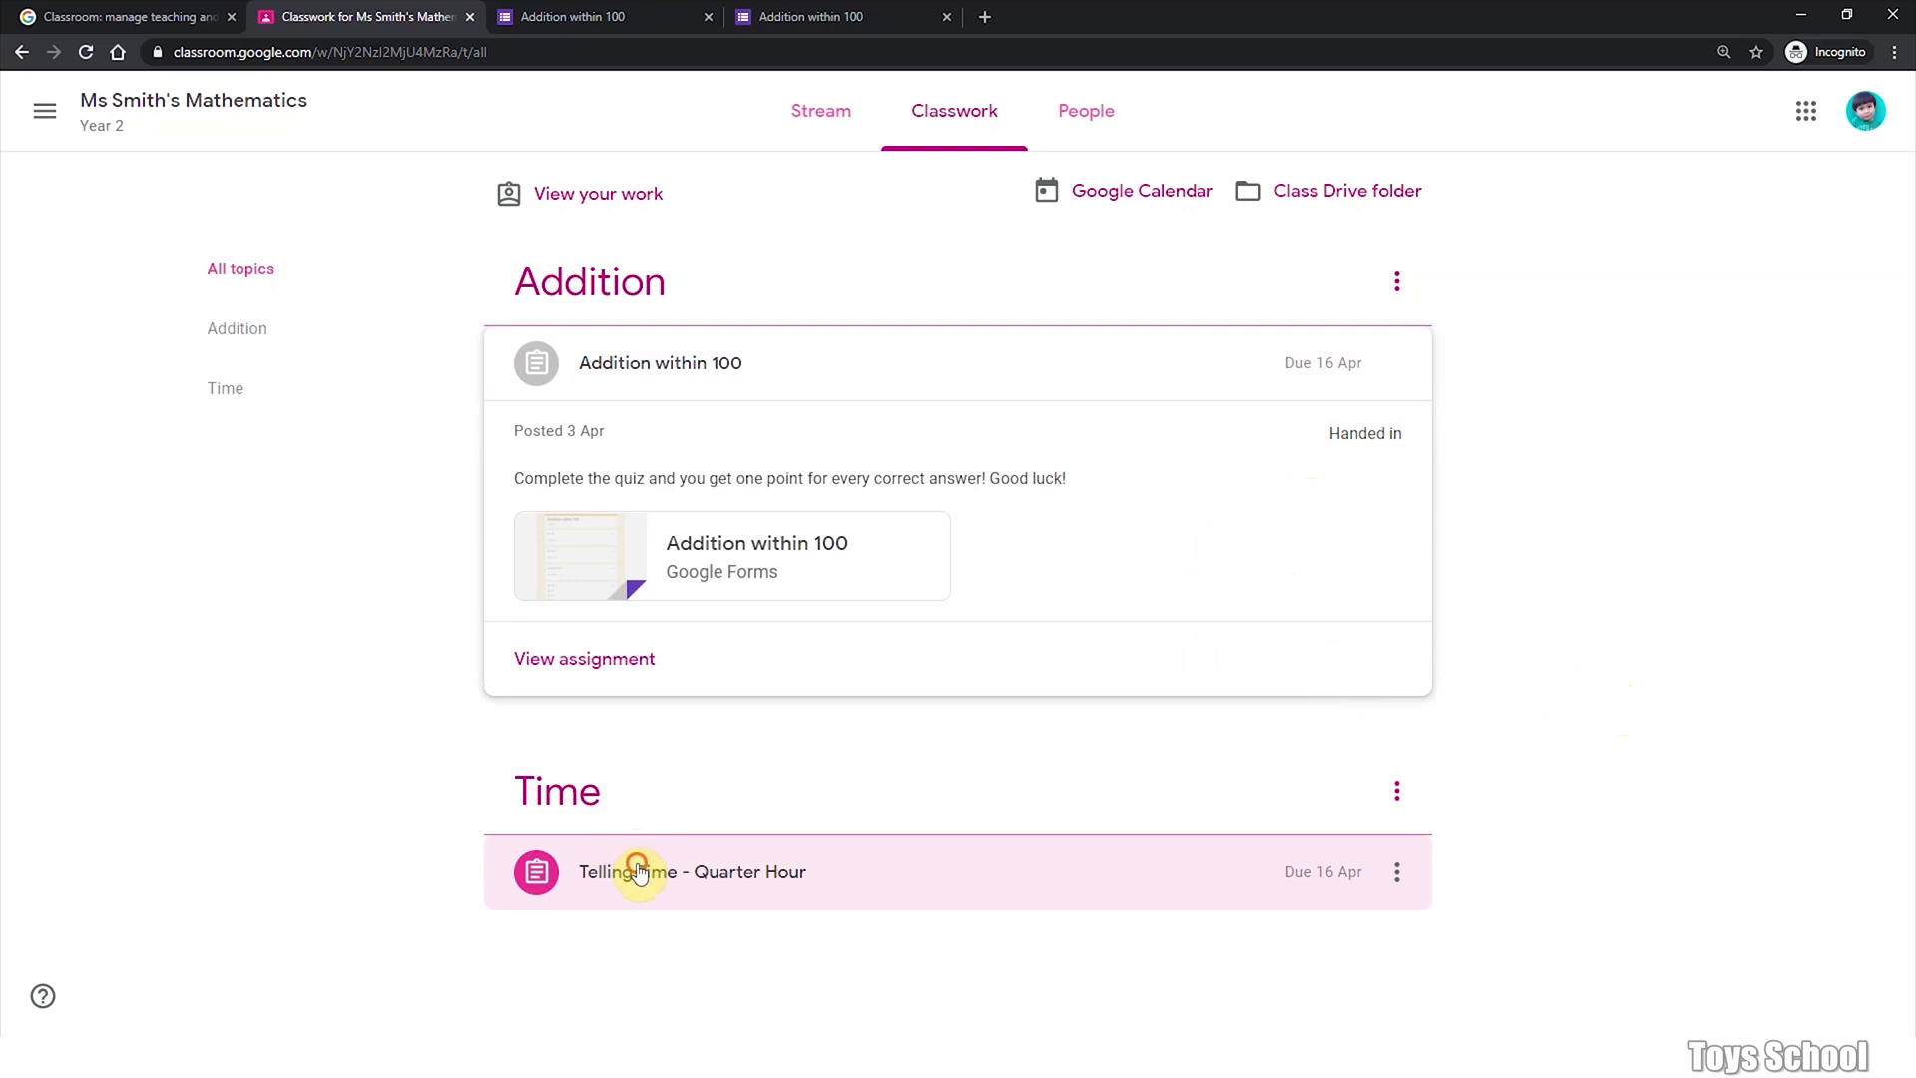
click(638, 874)
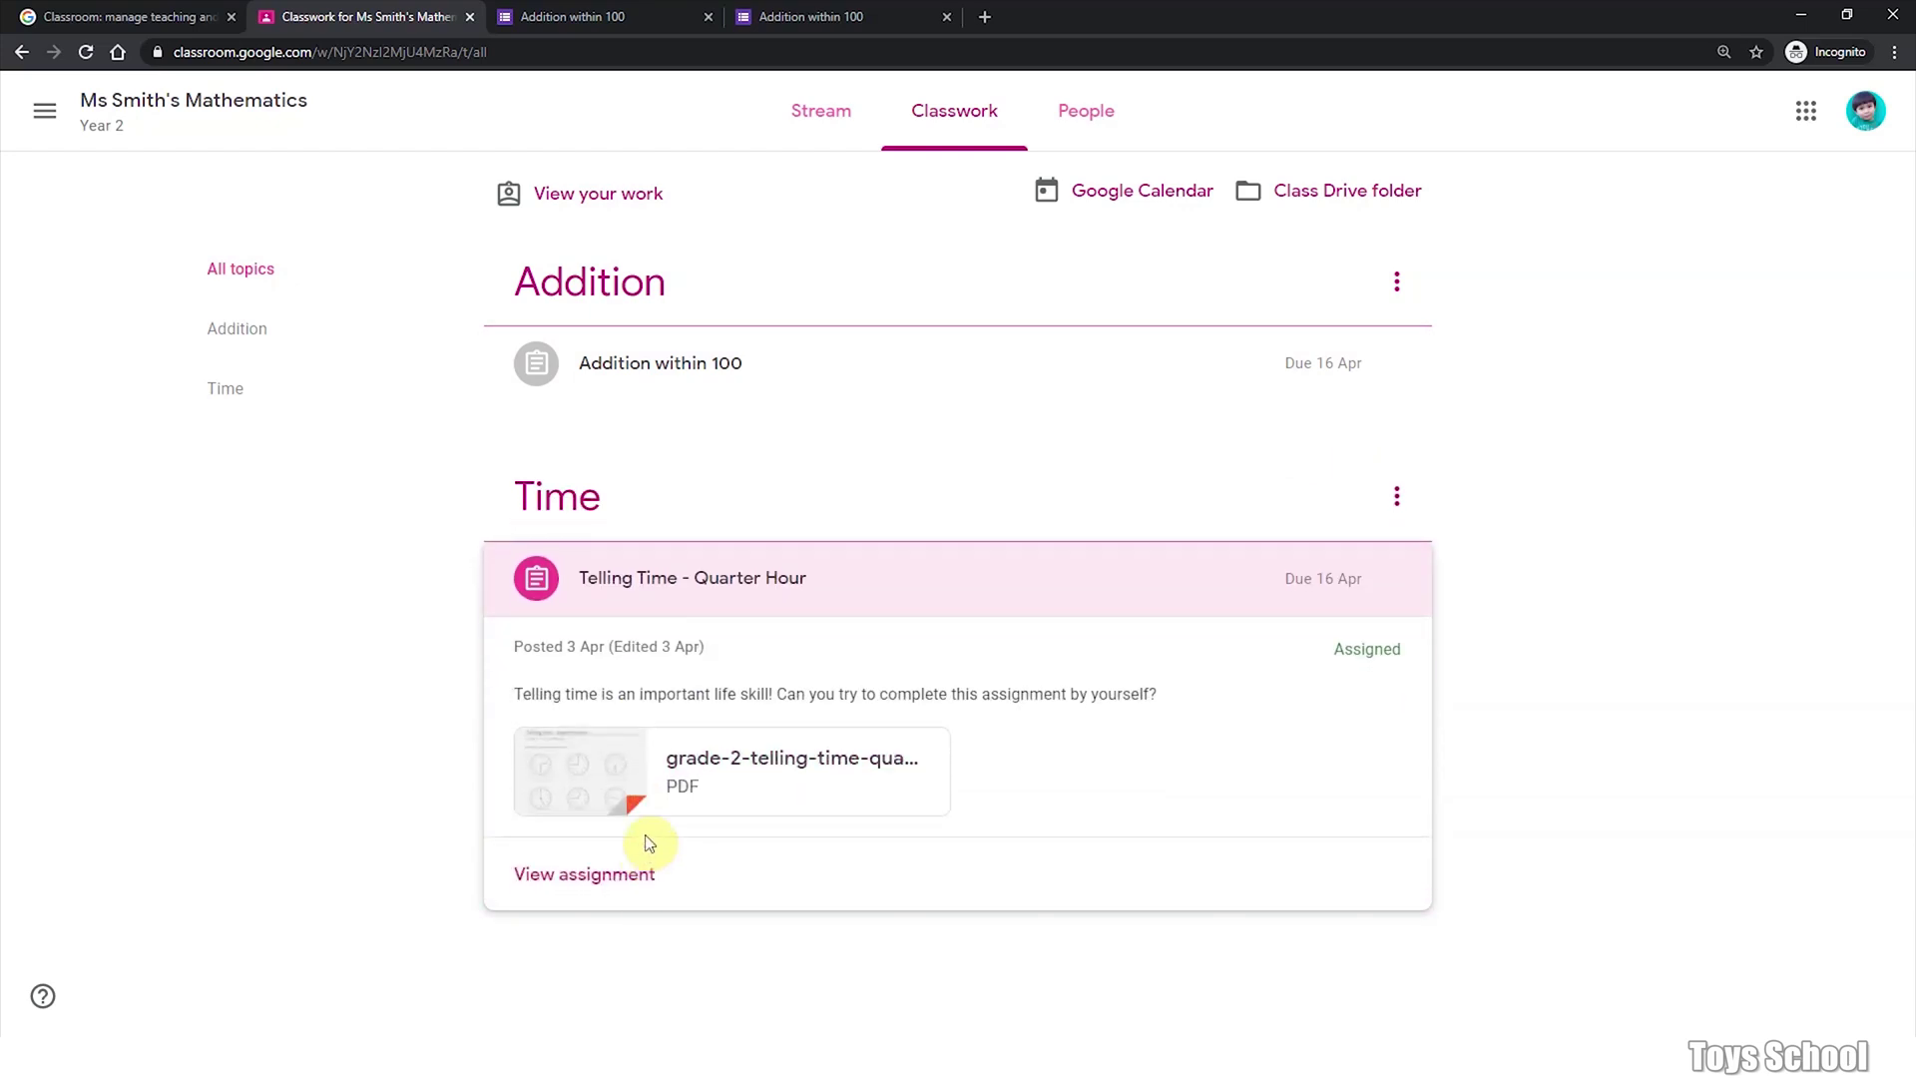
Step: Attach a file from the Drive Recent list to the Telling Time - Quarter Hour work
click(615, 878)
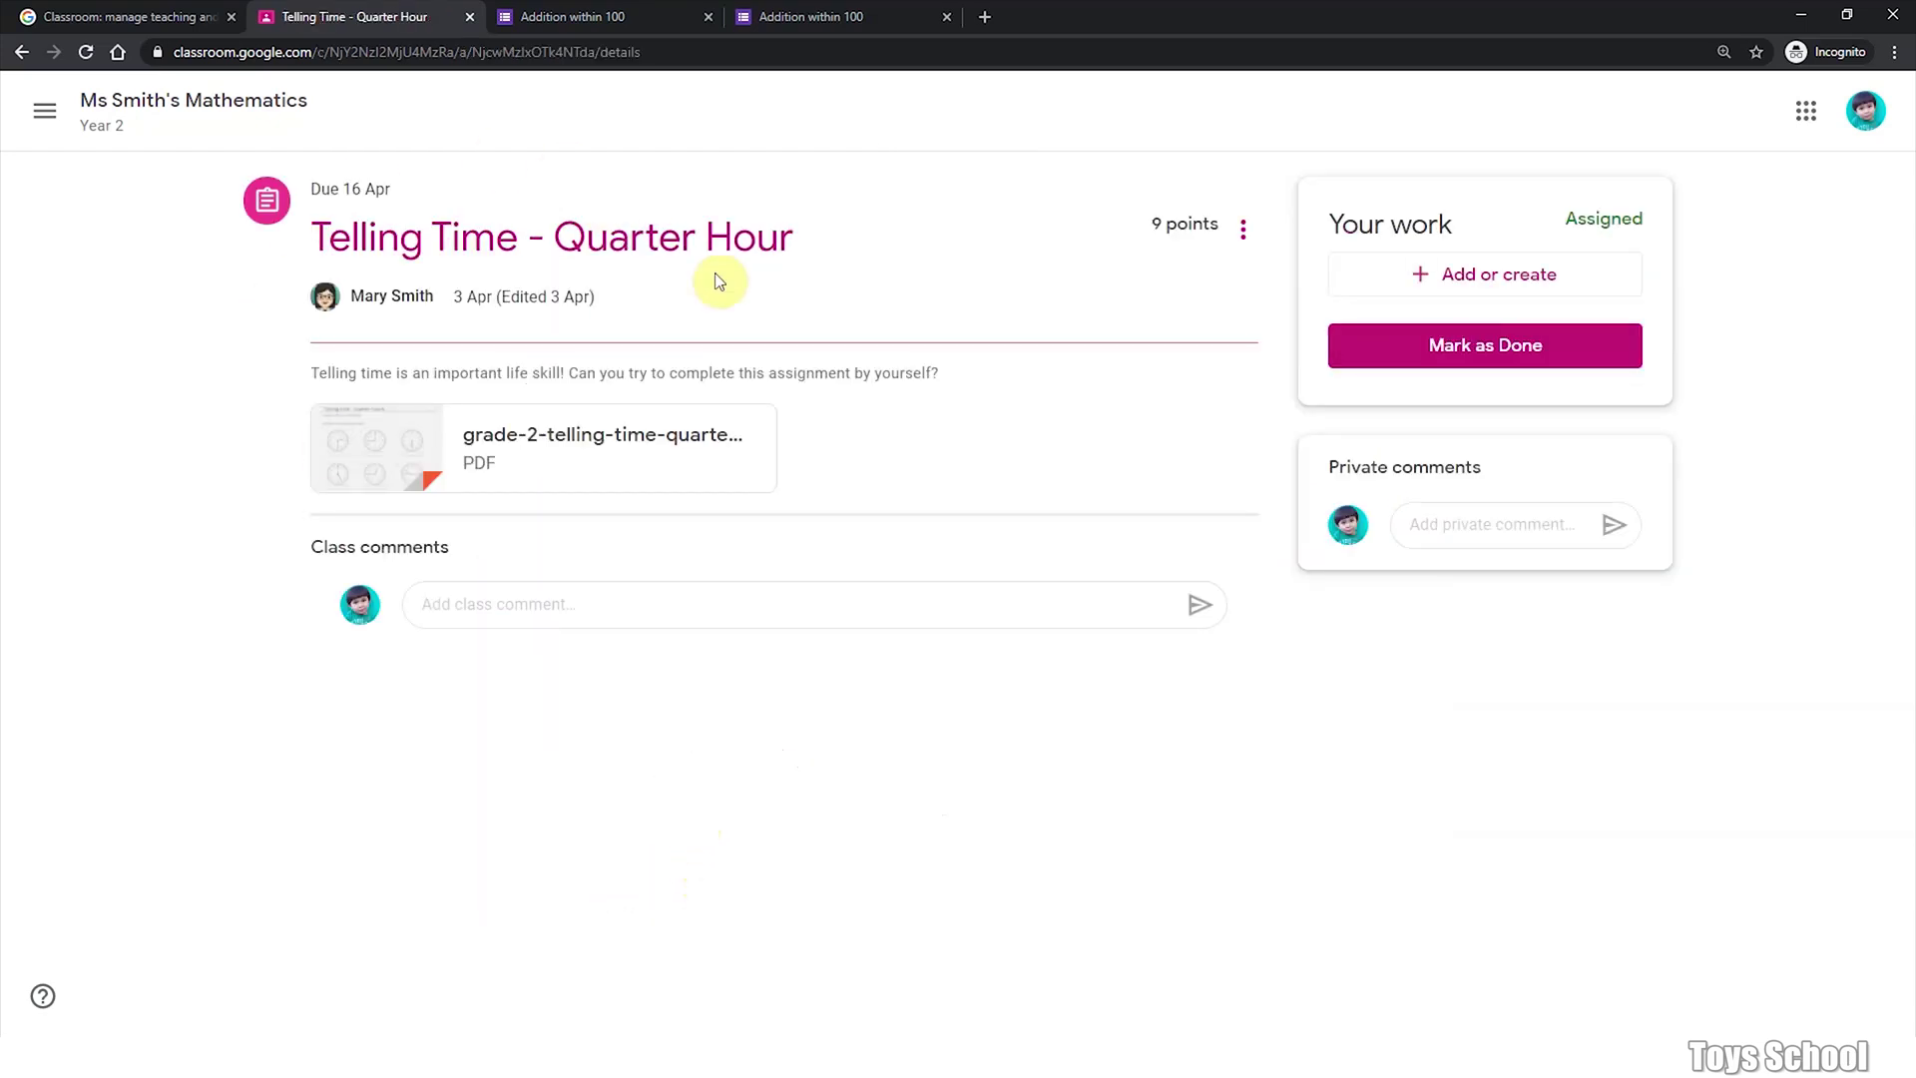
click(1444, 285)
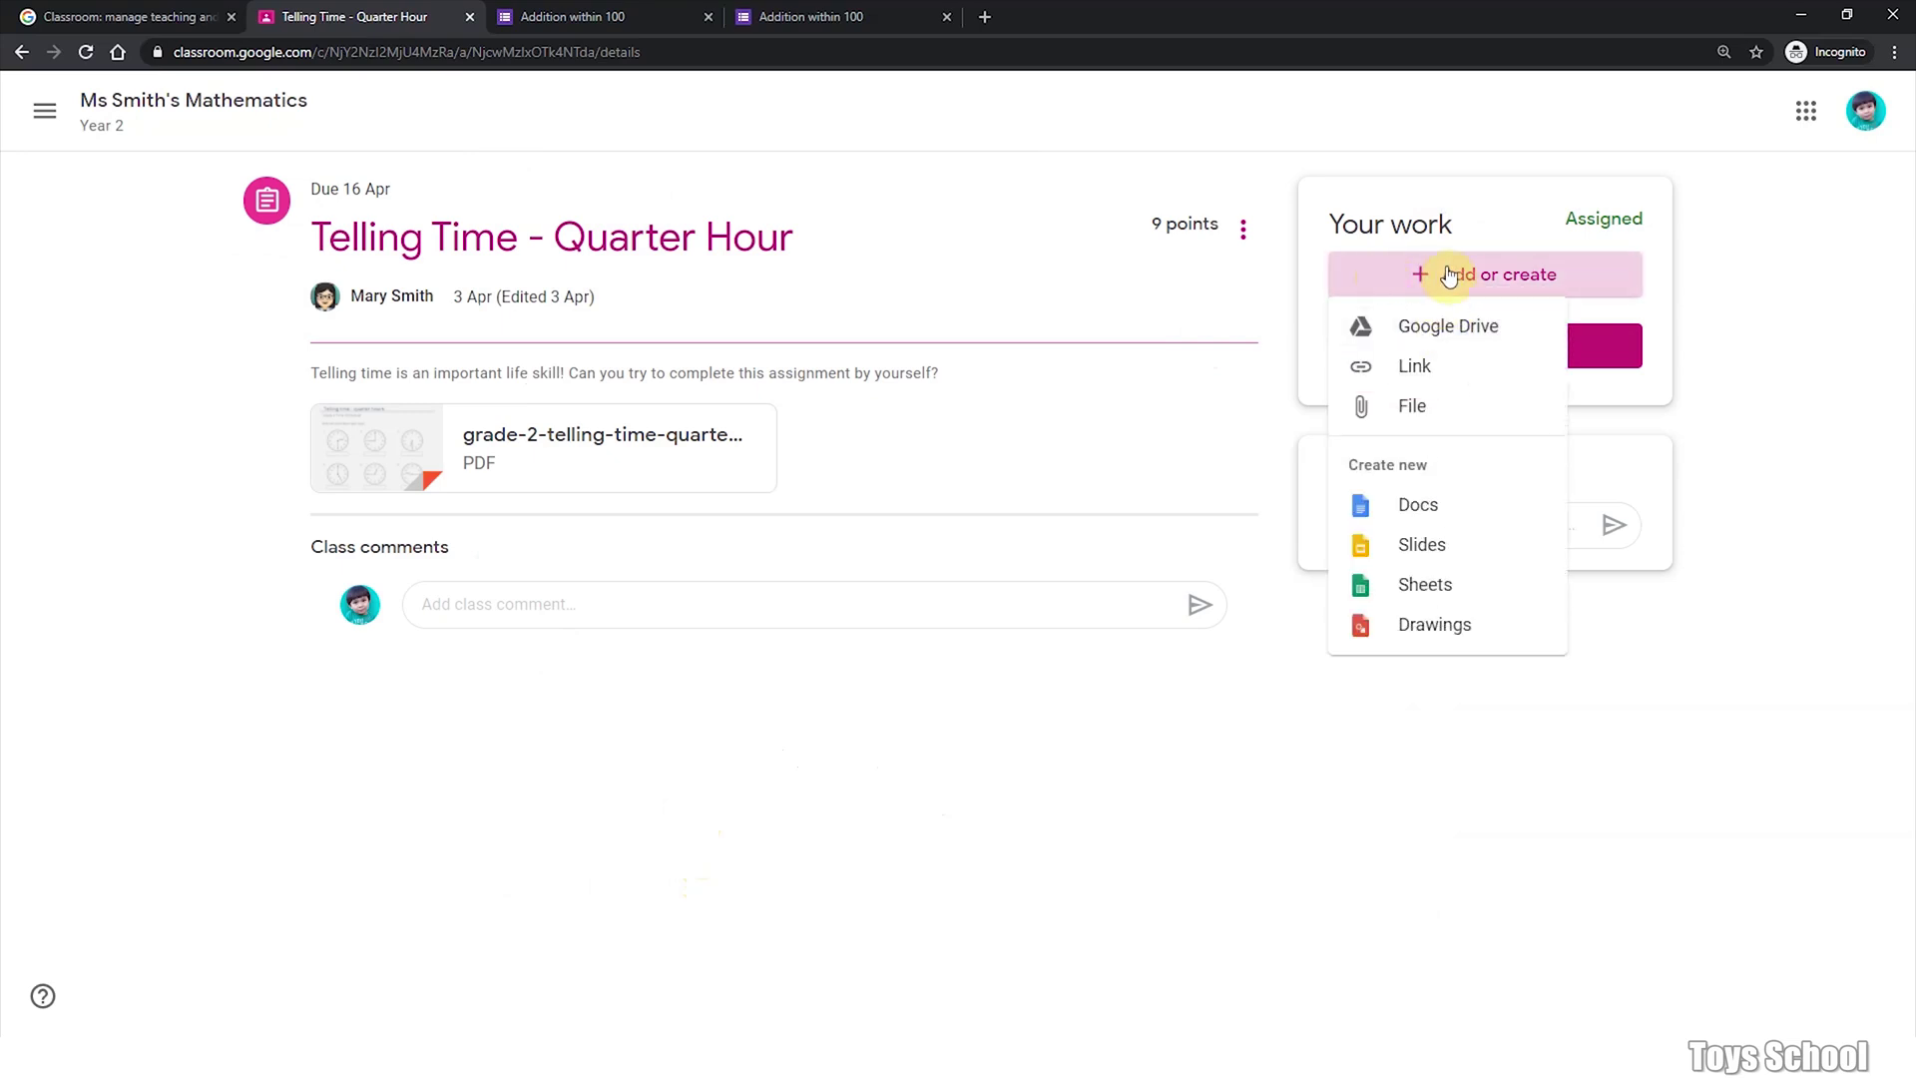
click(1420, 415)
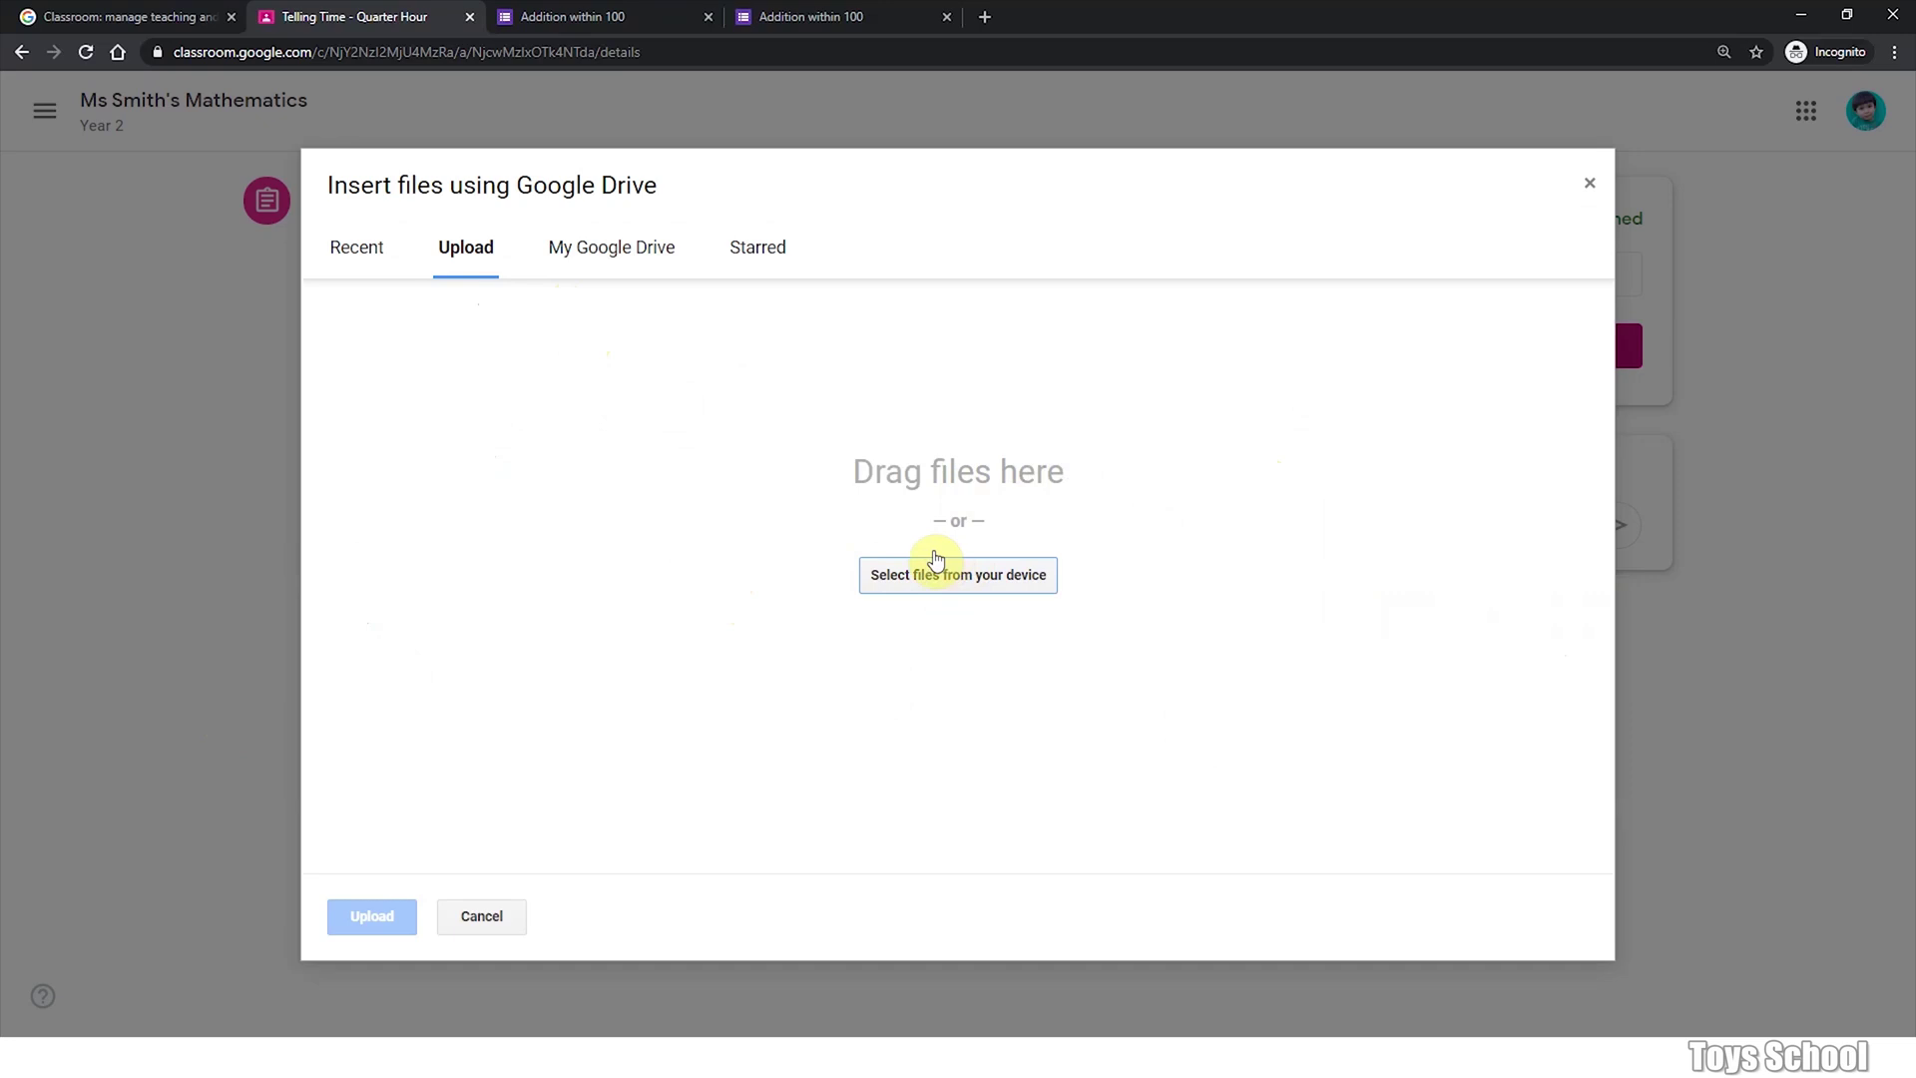
click(627, 264)
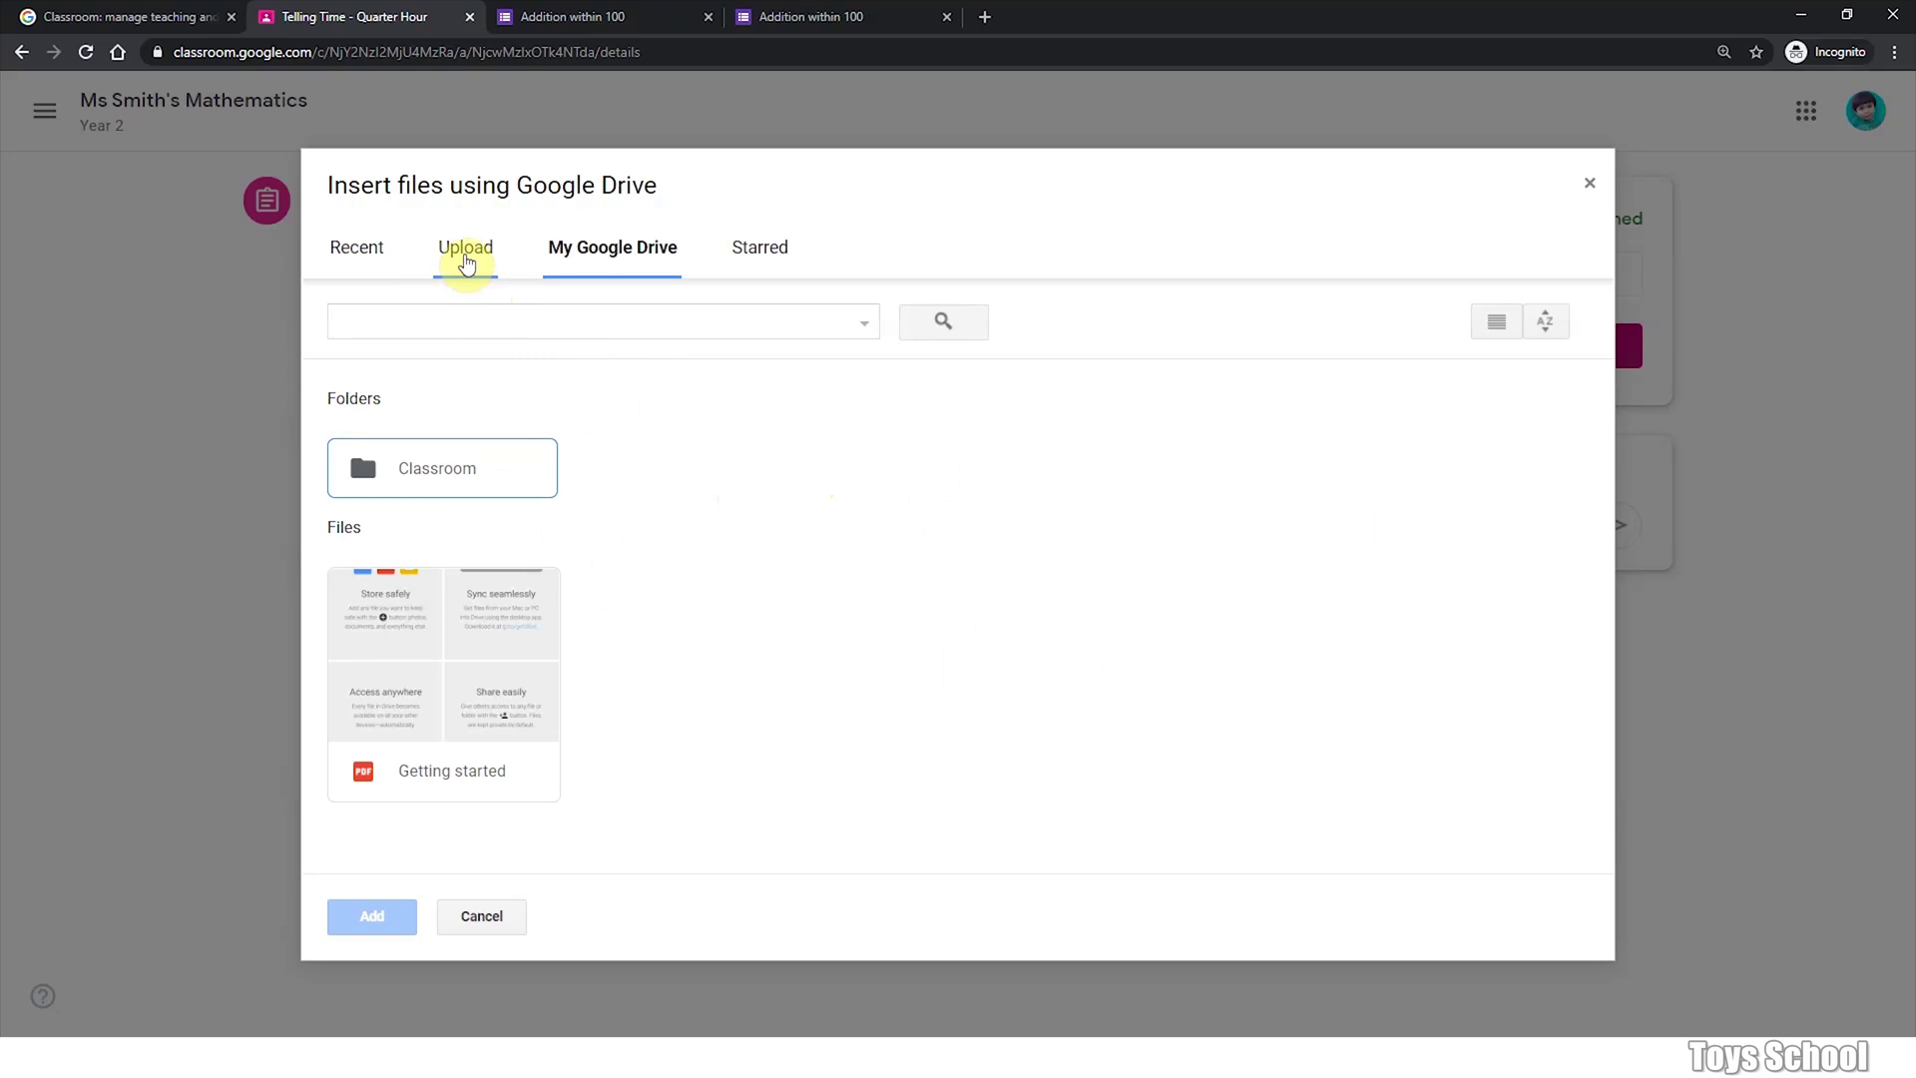
click(466, 262)
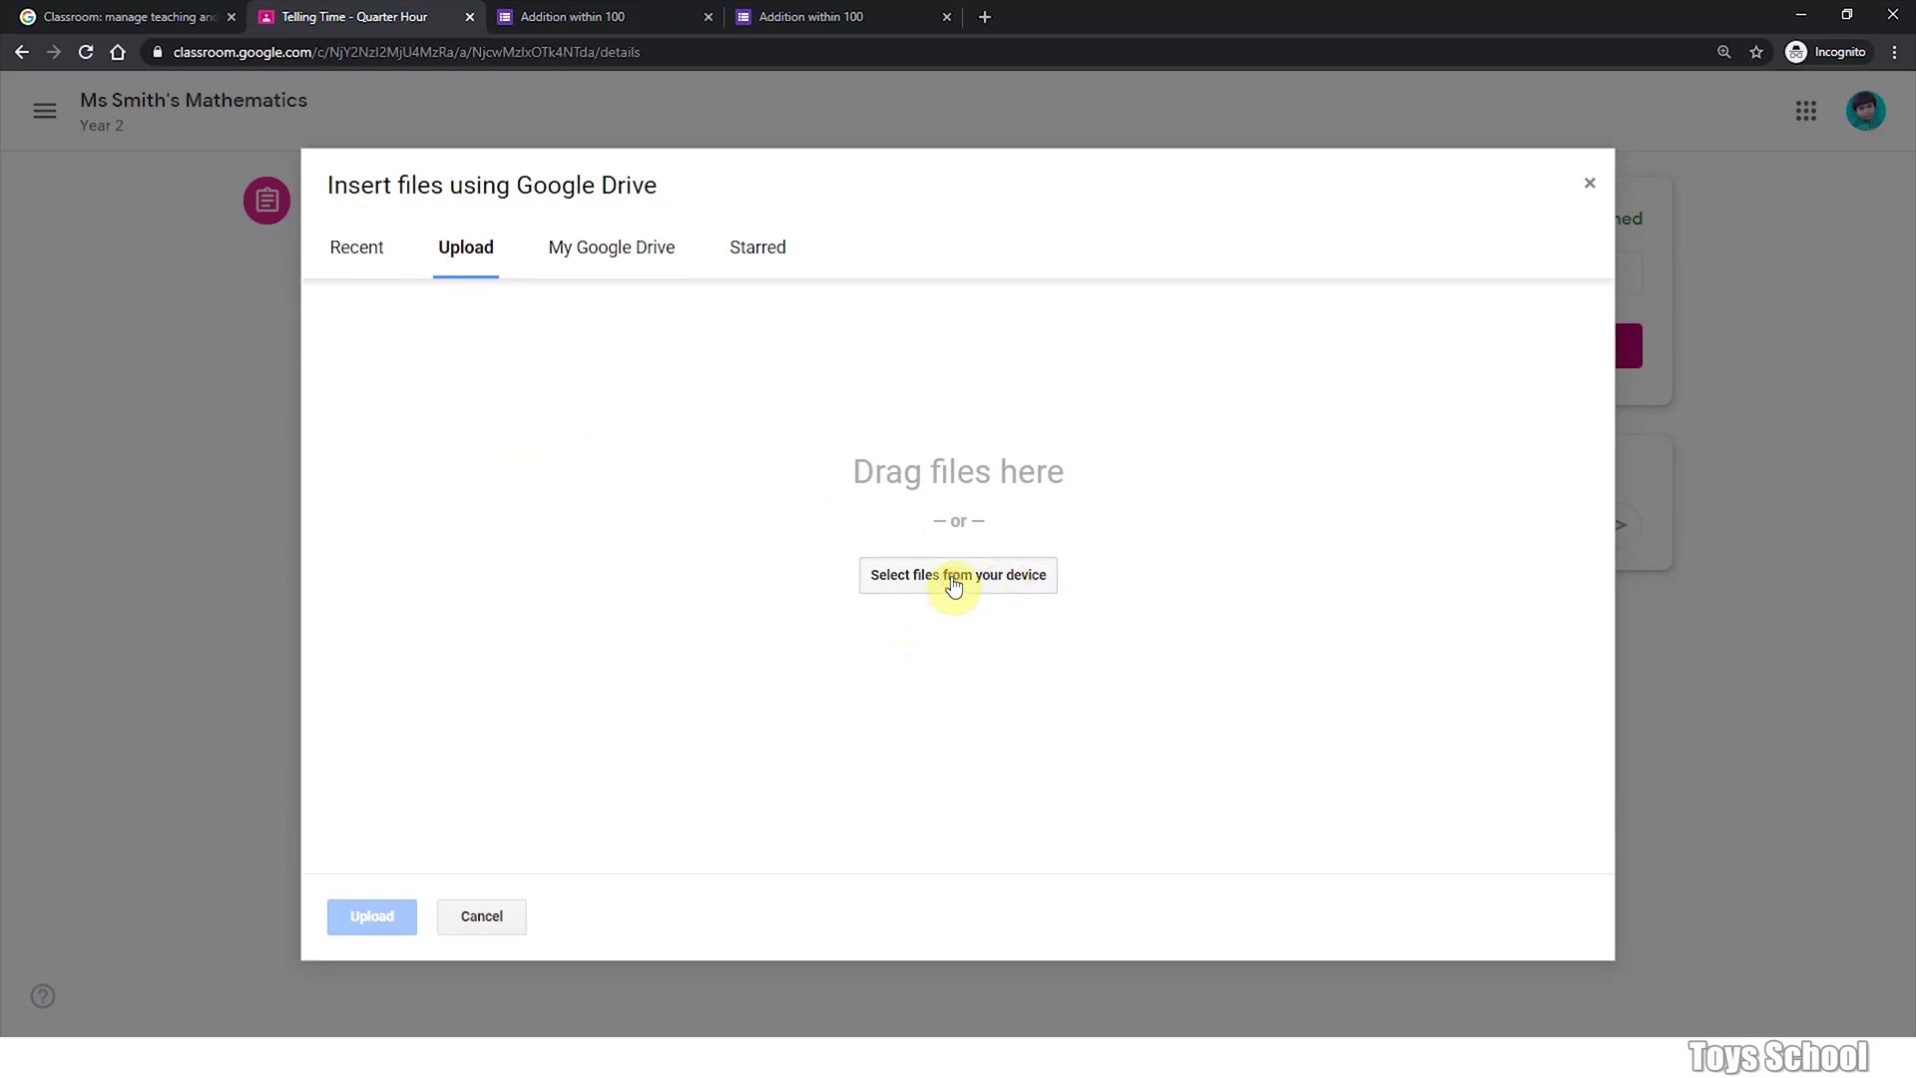
click(362, 250)
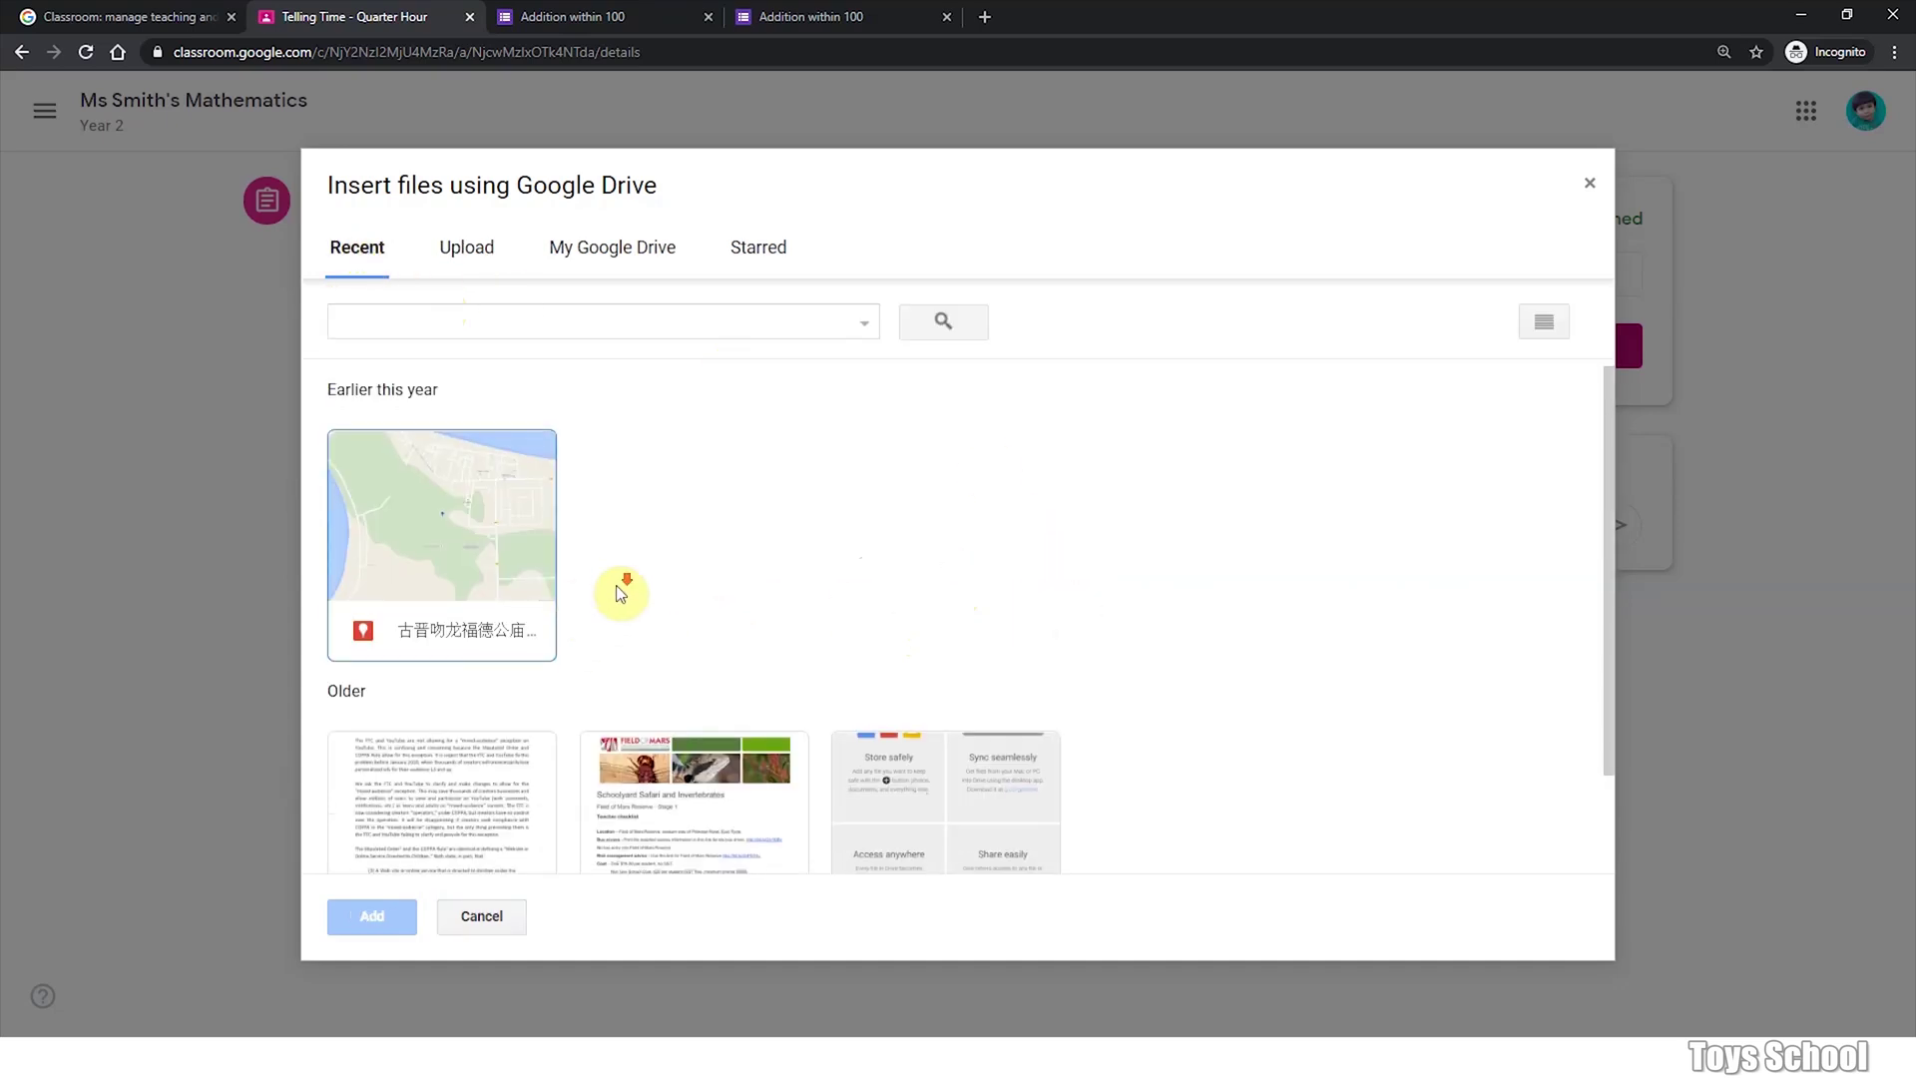
scroll(536, 677, down, 1)
double_click(439, 733)
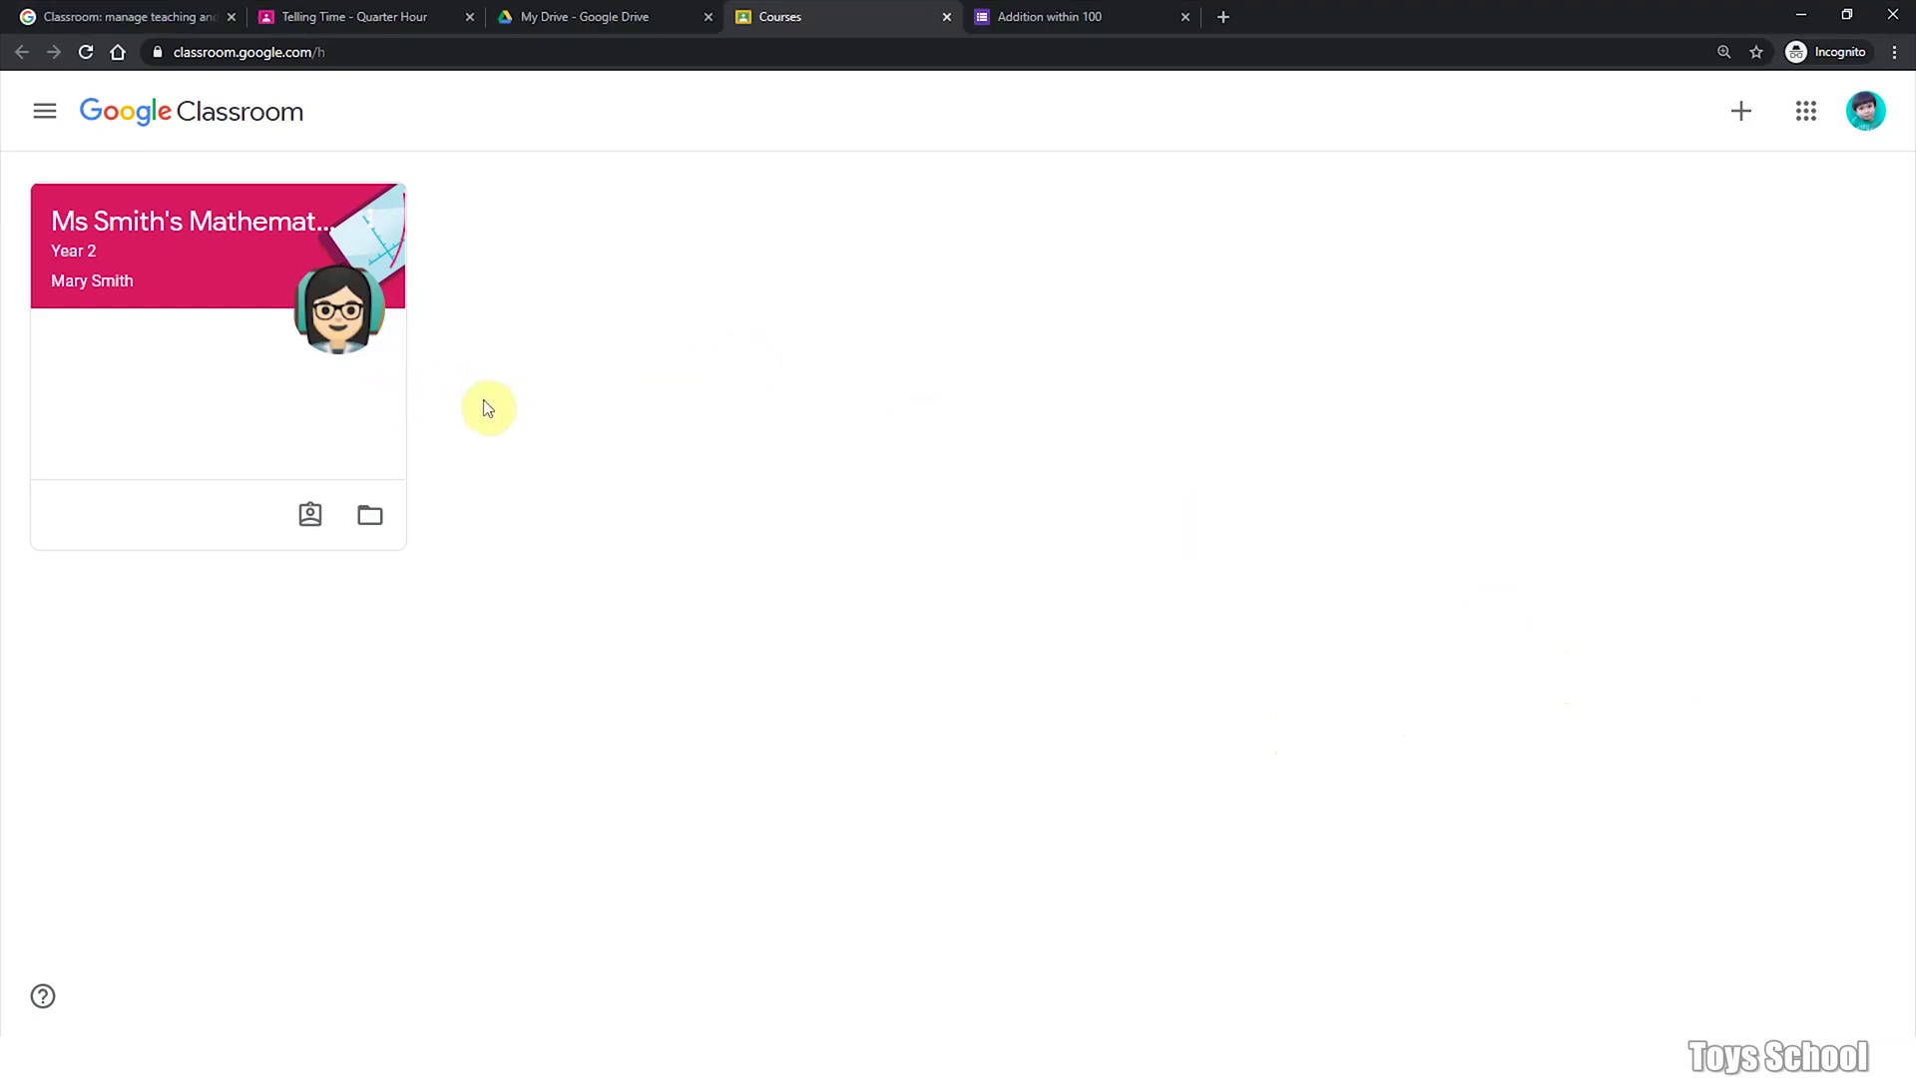
Step: Open the Year 2 Mathematics class's Your work list from its Classwork page
click(134, 249)
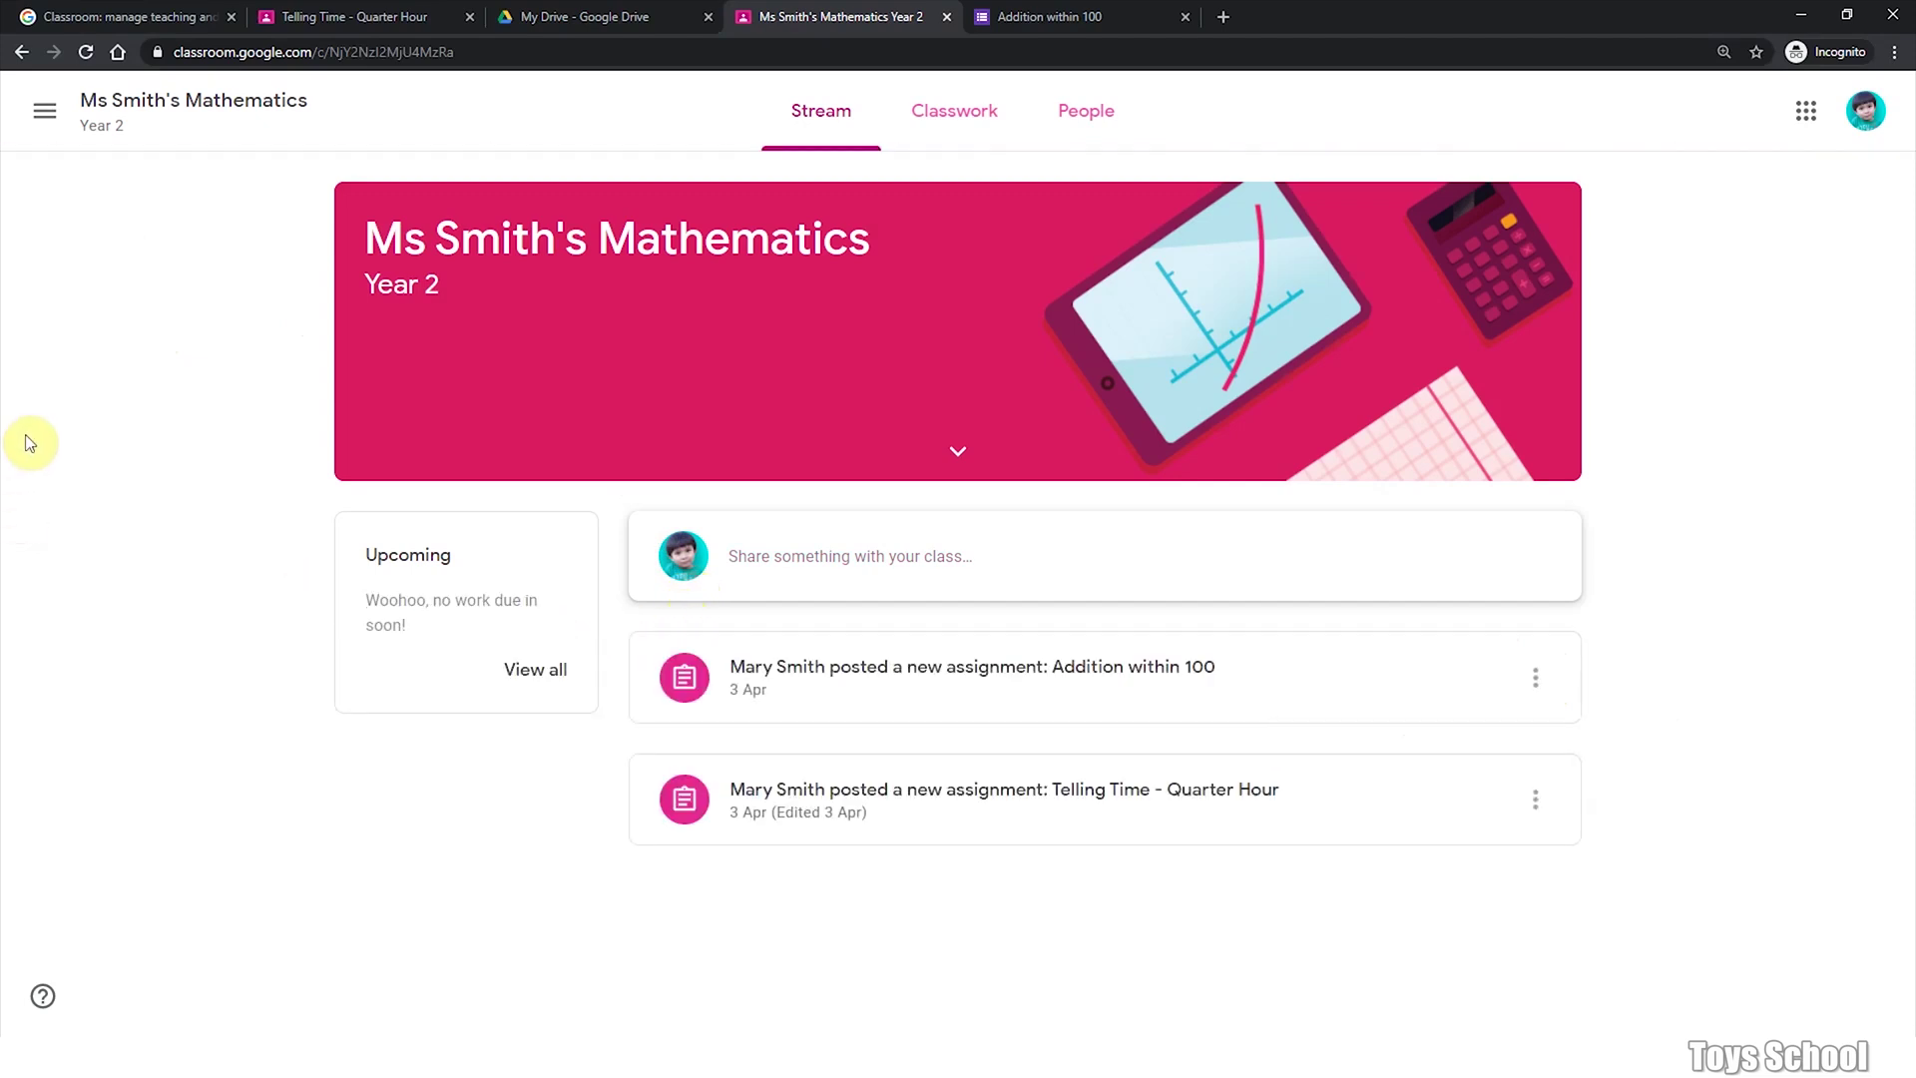
click(952, 121)
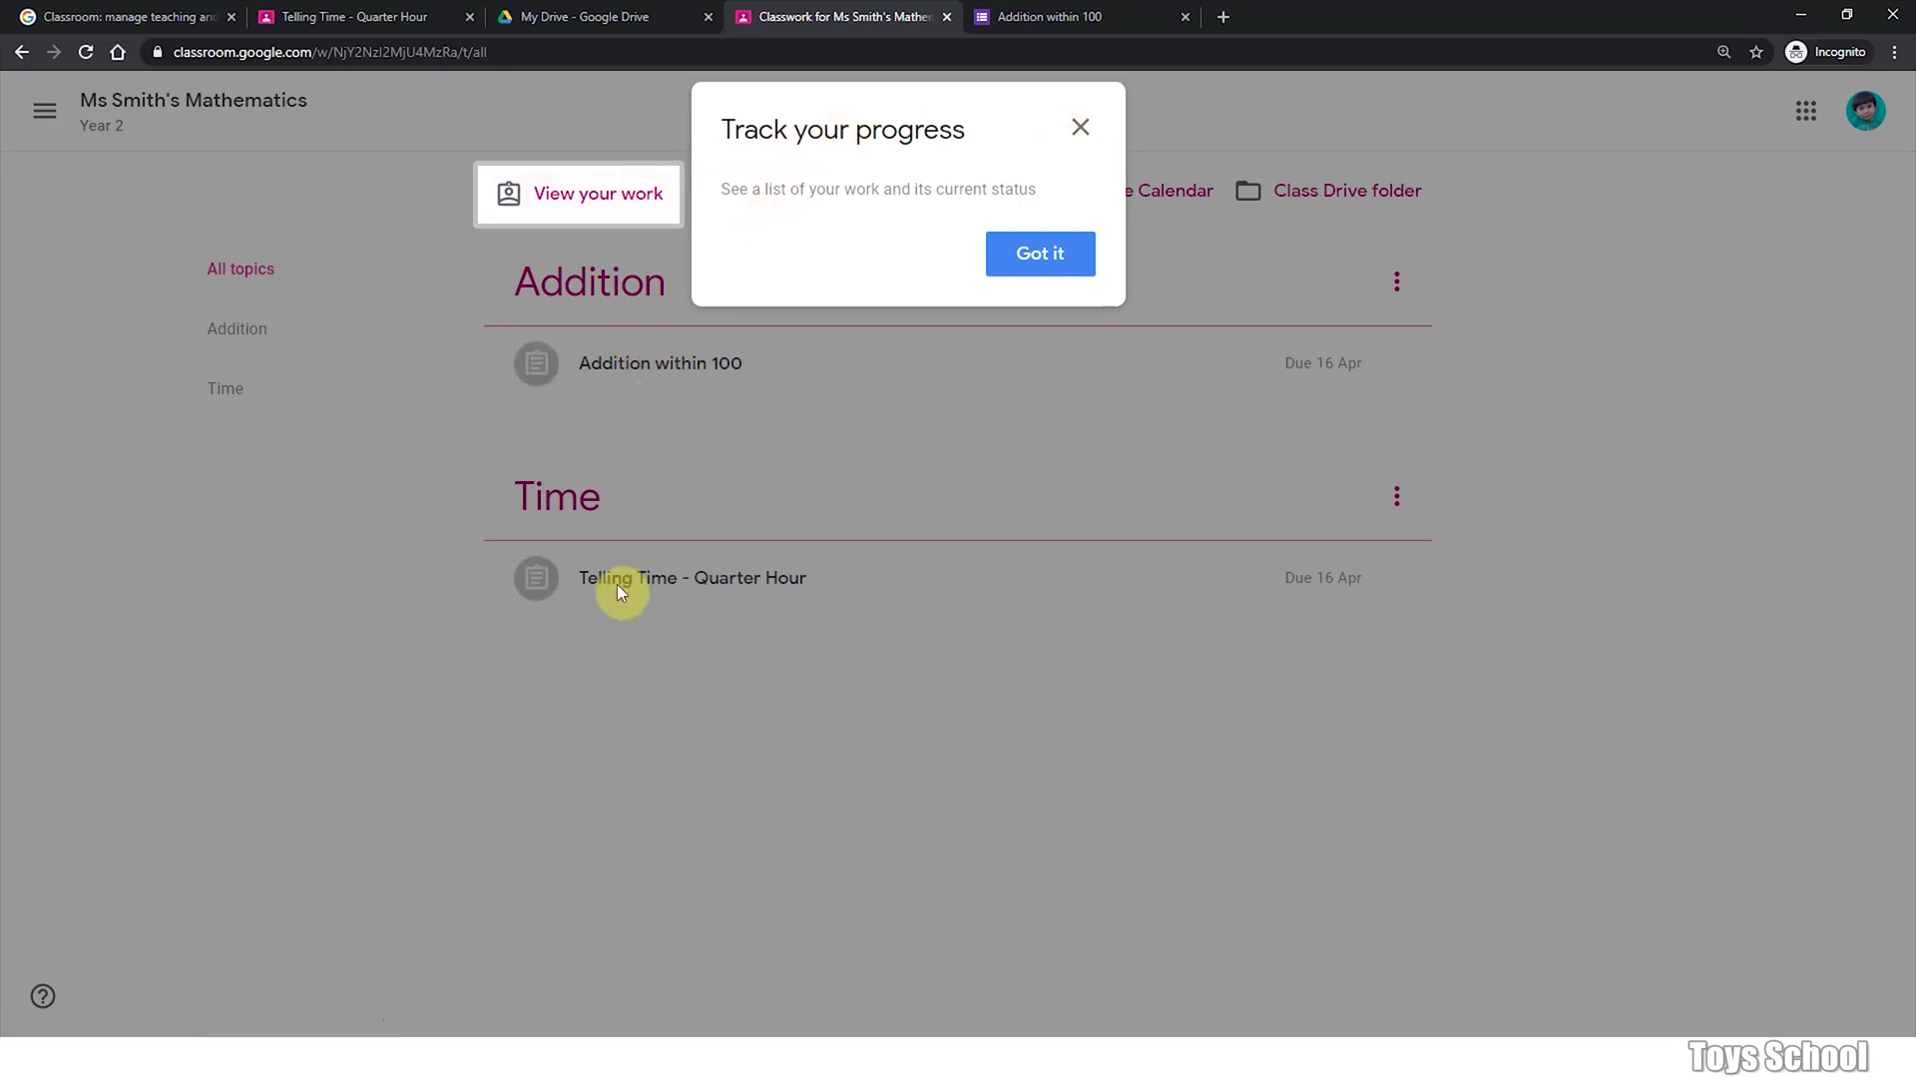
click(1080, 126)
click(612, 192)
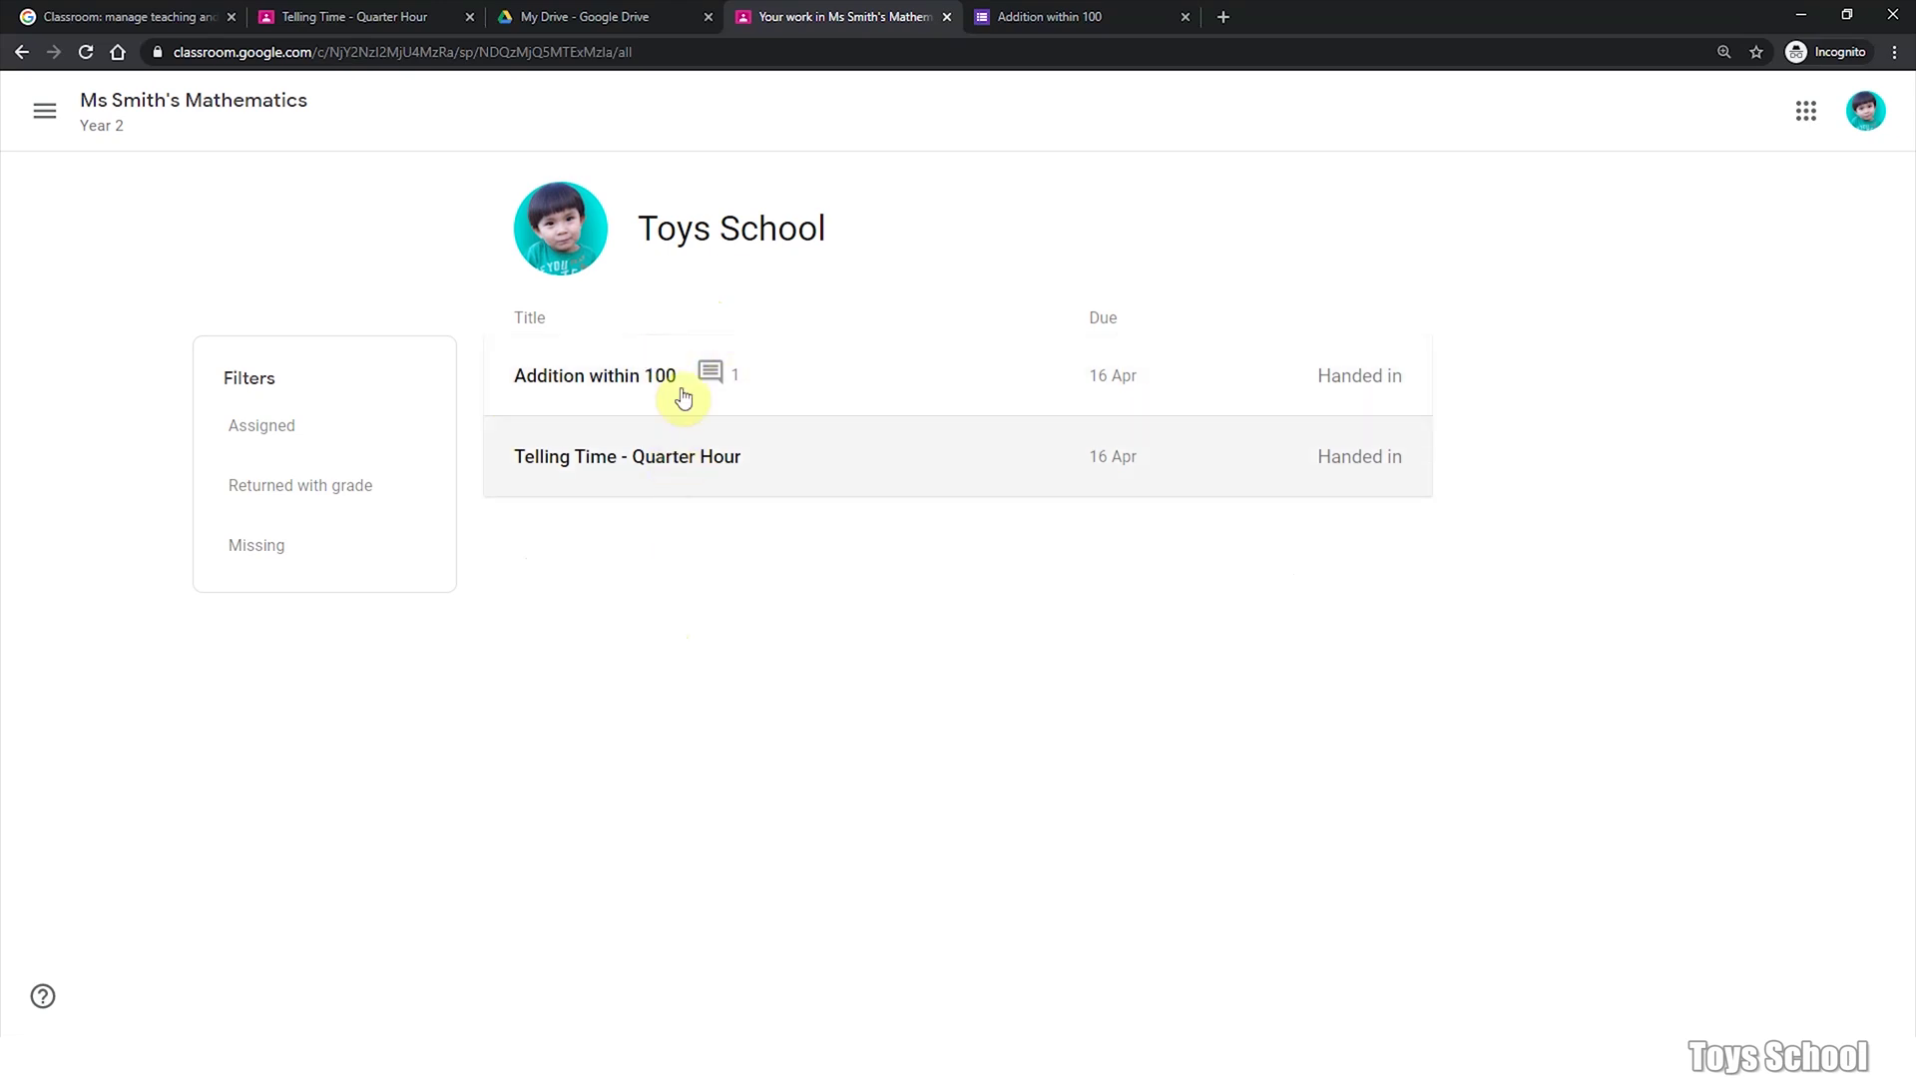
Step: Unsubmit Telling Time - Quarter Hour from its details page, returning it to Assigned
click(654, 471)
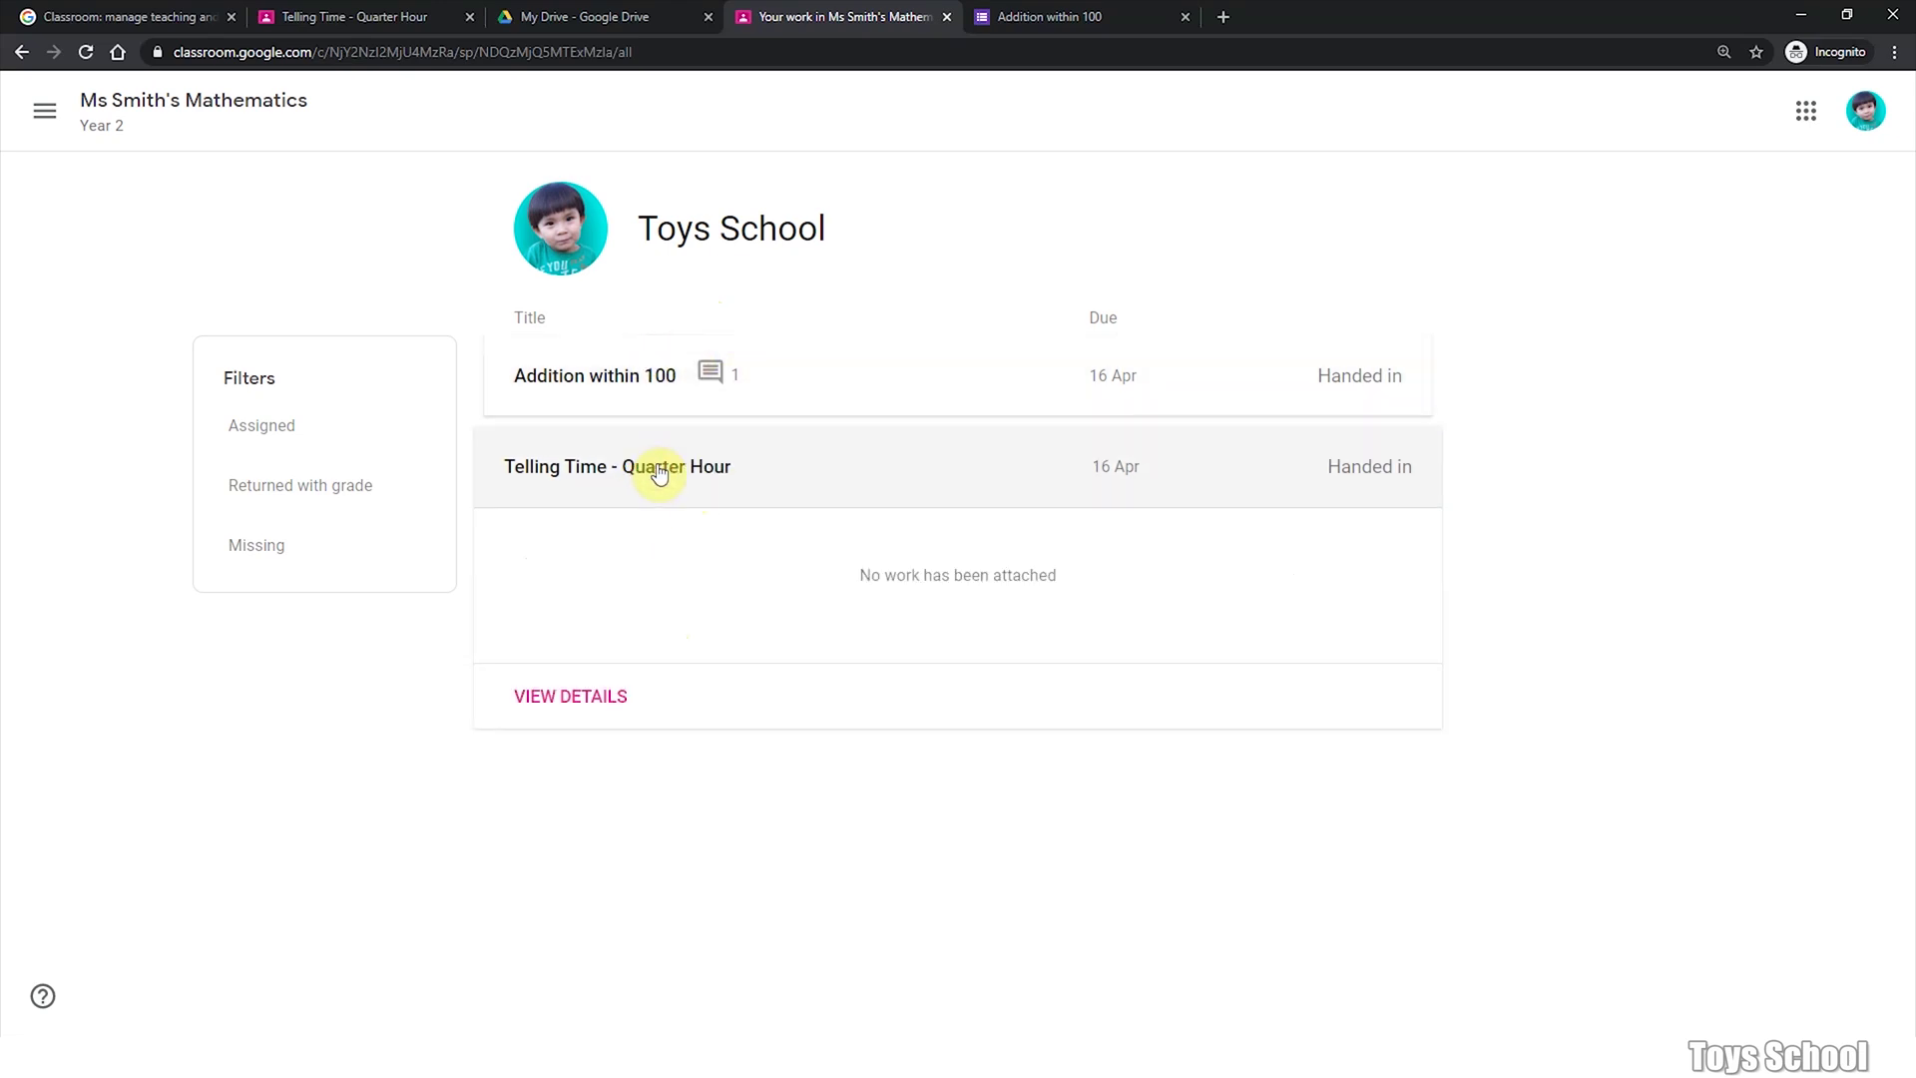
click(609, 696)
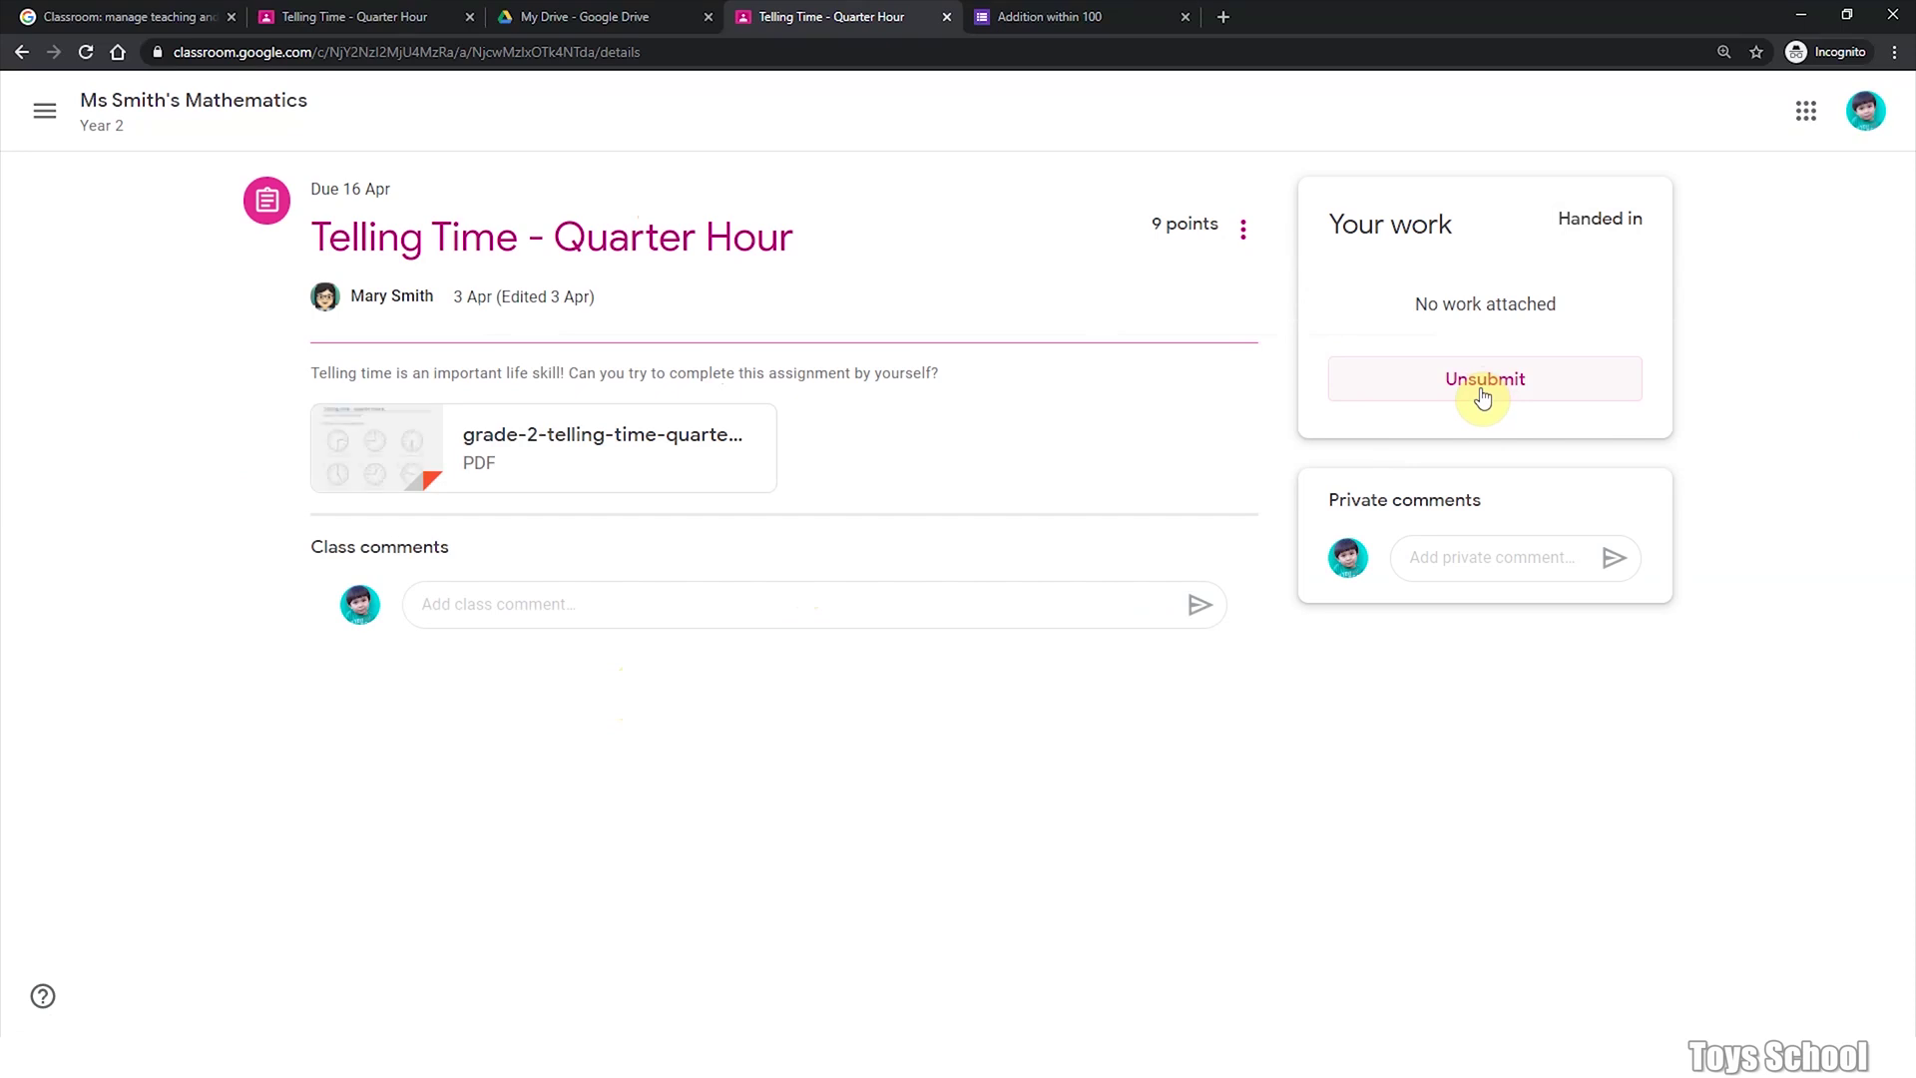
click(1484, 397)
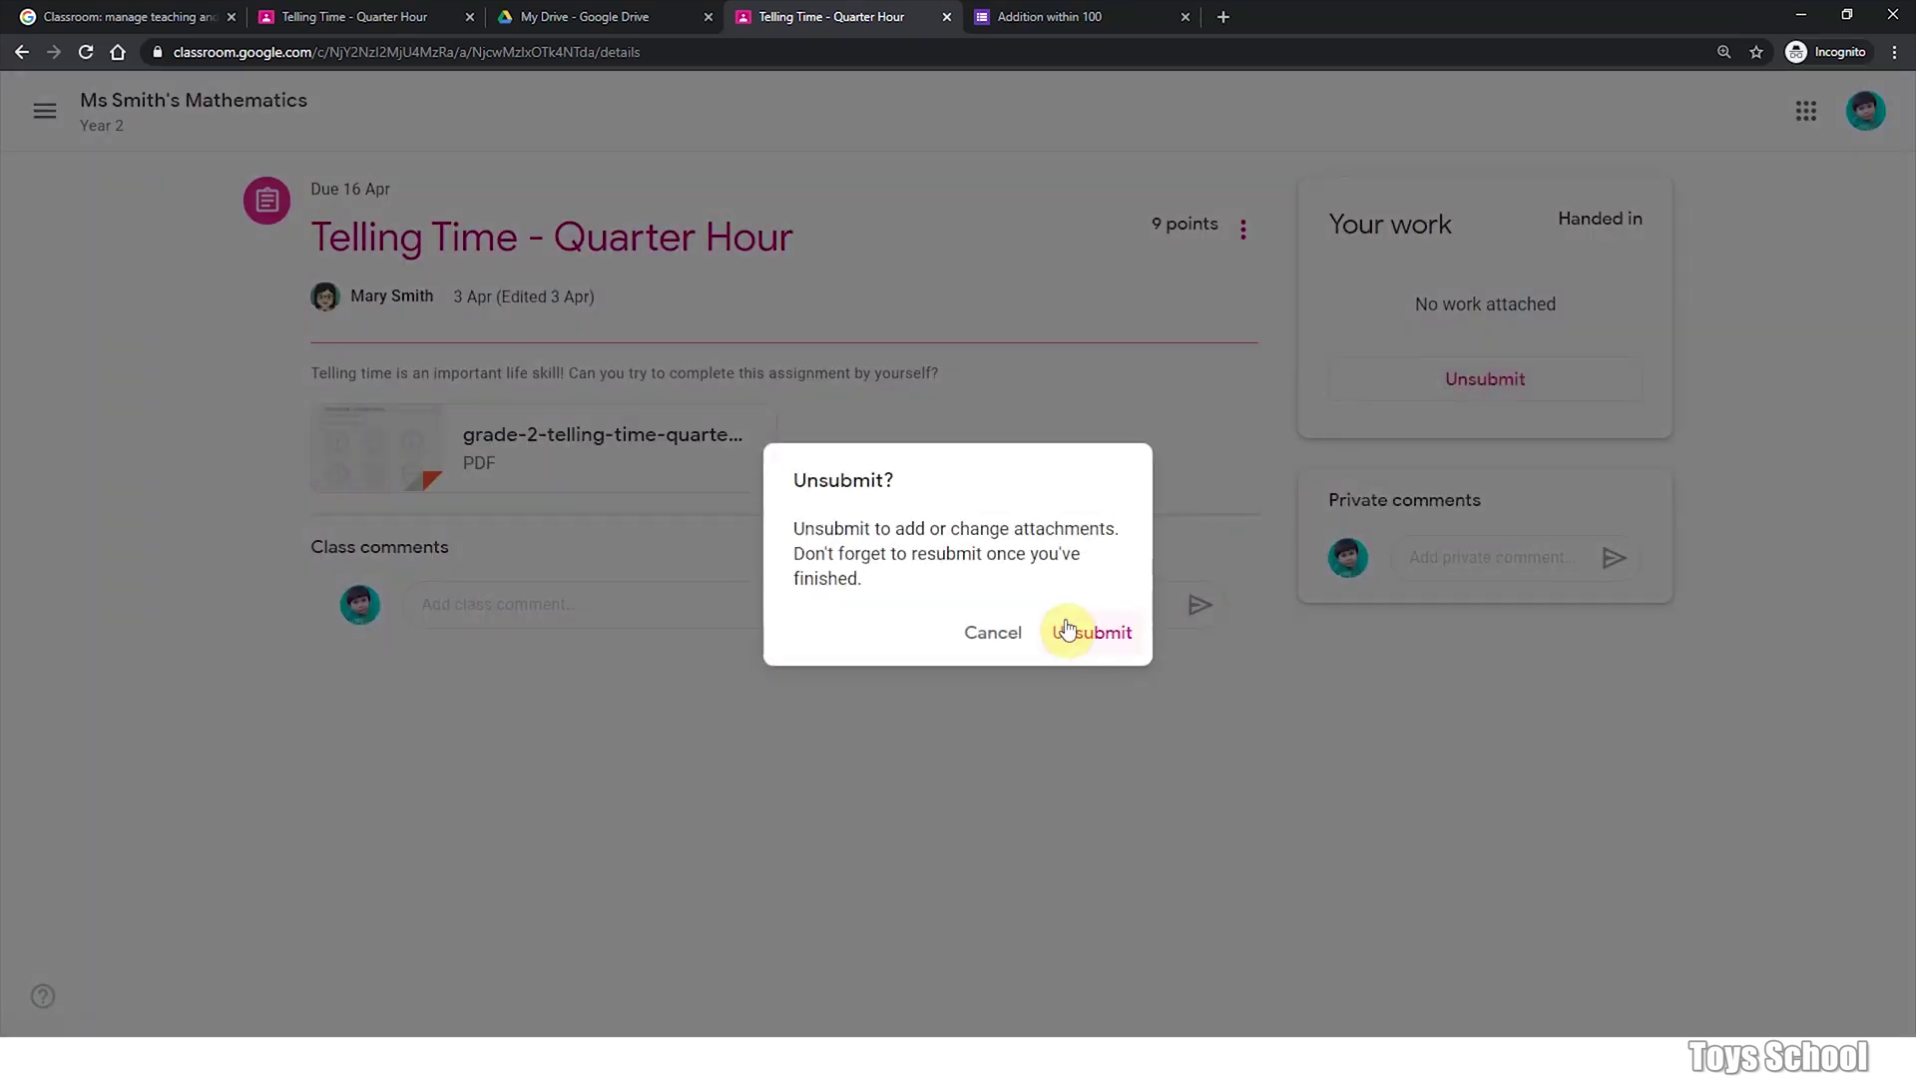
click(1073, 631)
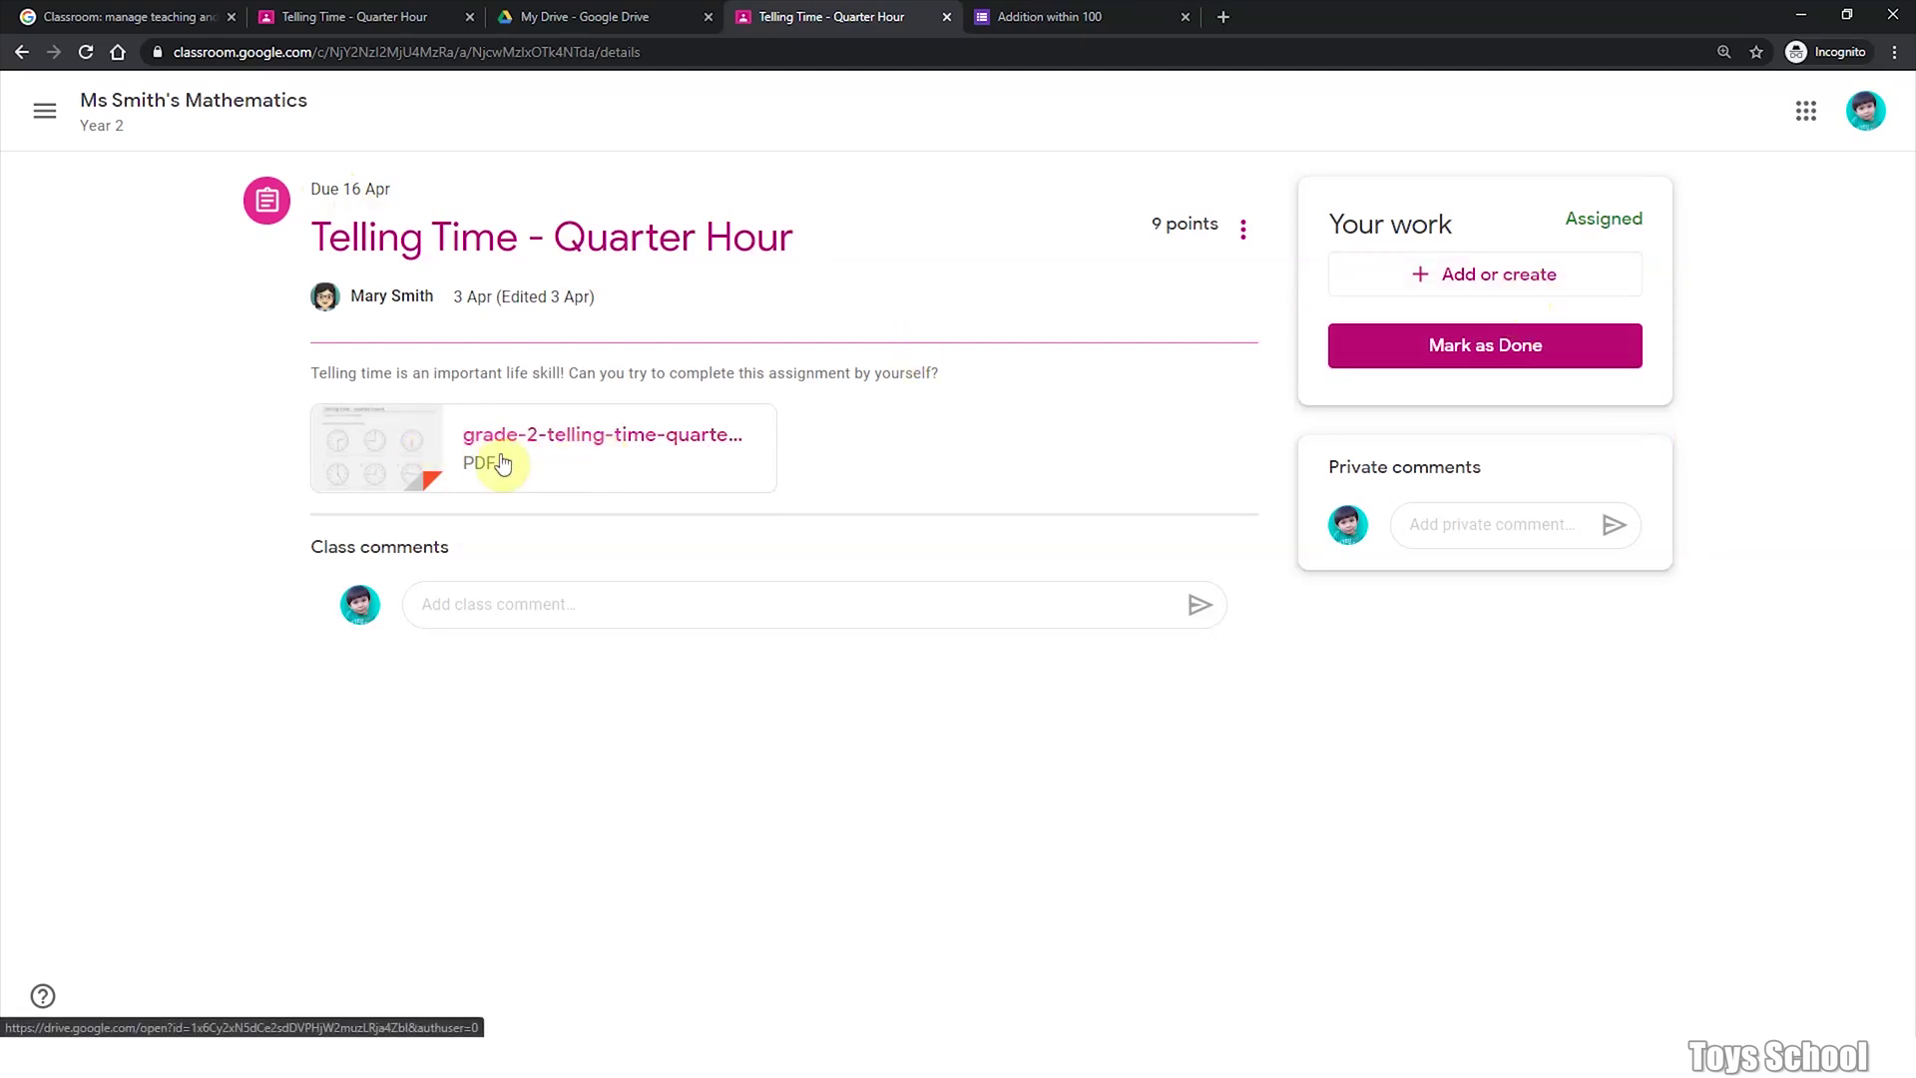
click(685, 439)
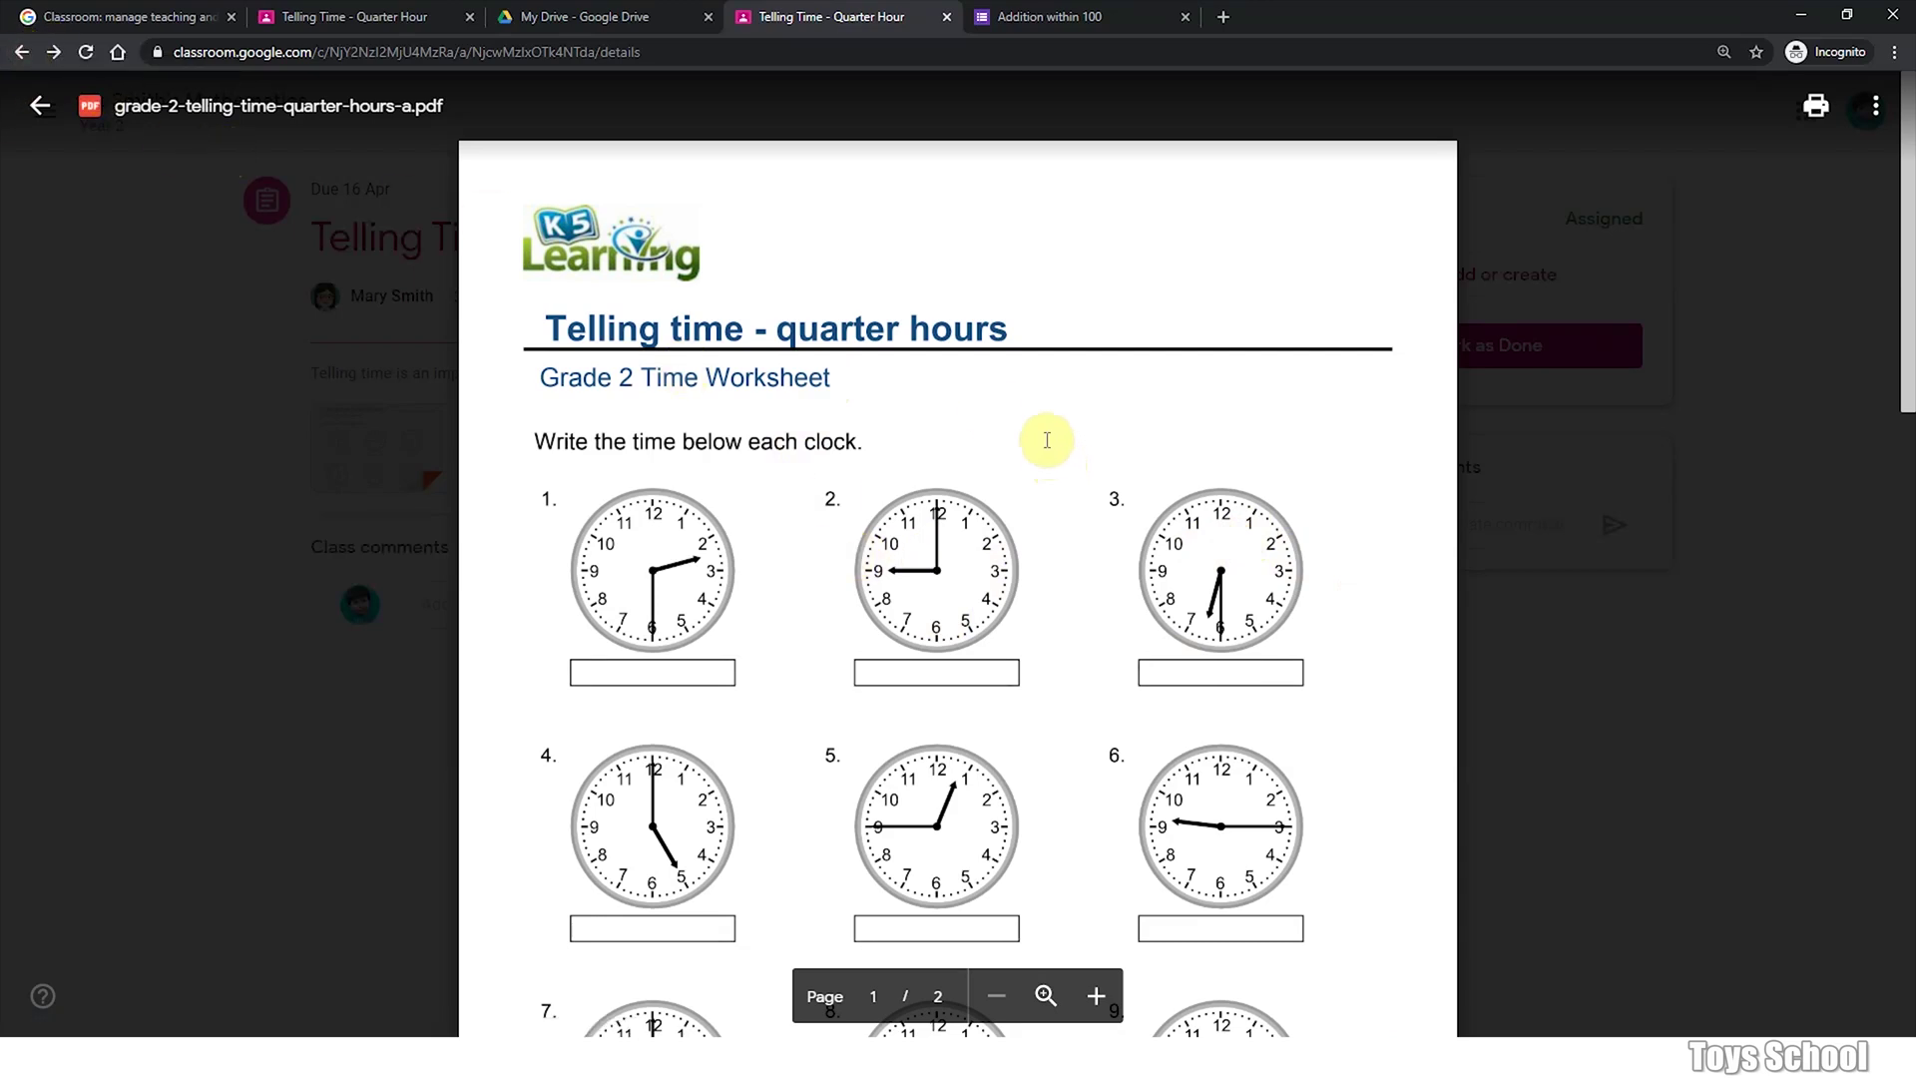
click(22, 51)
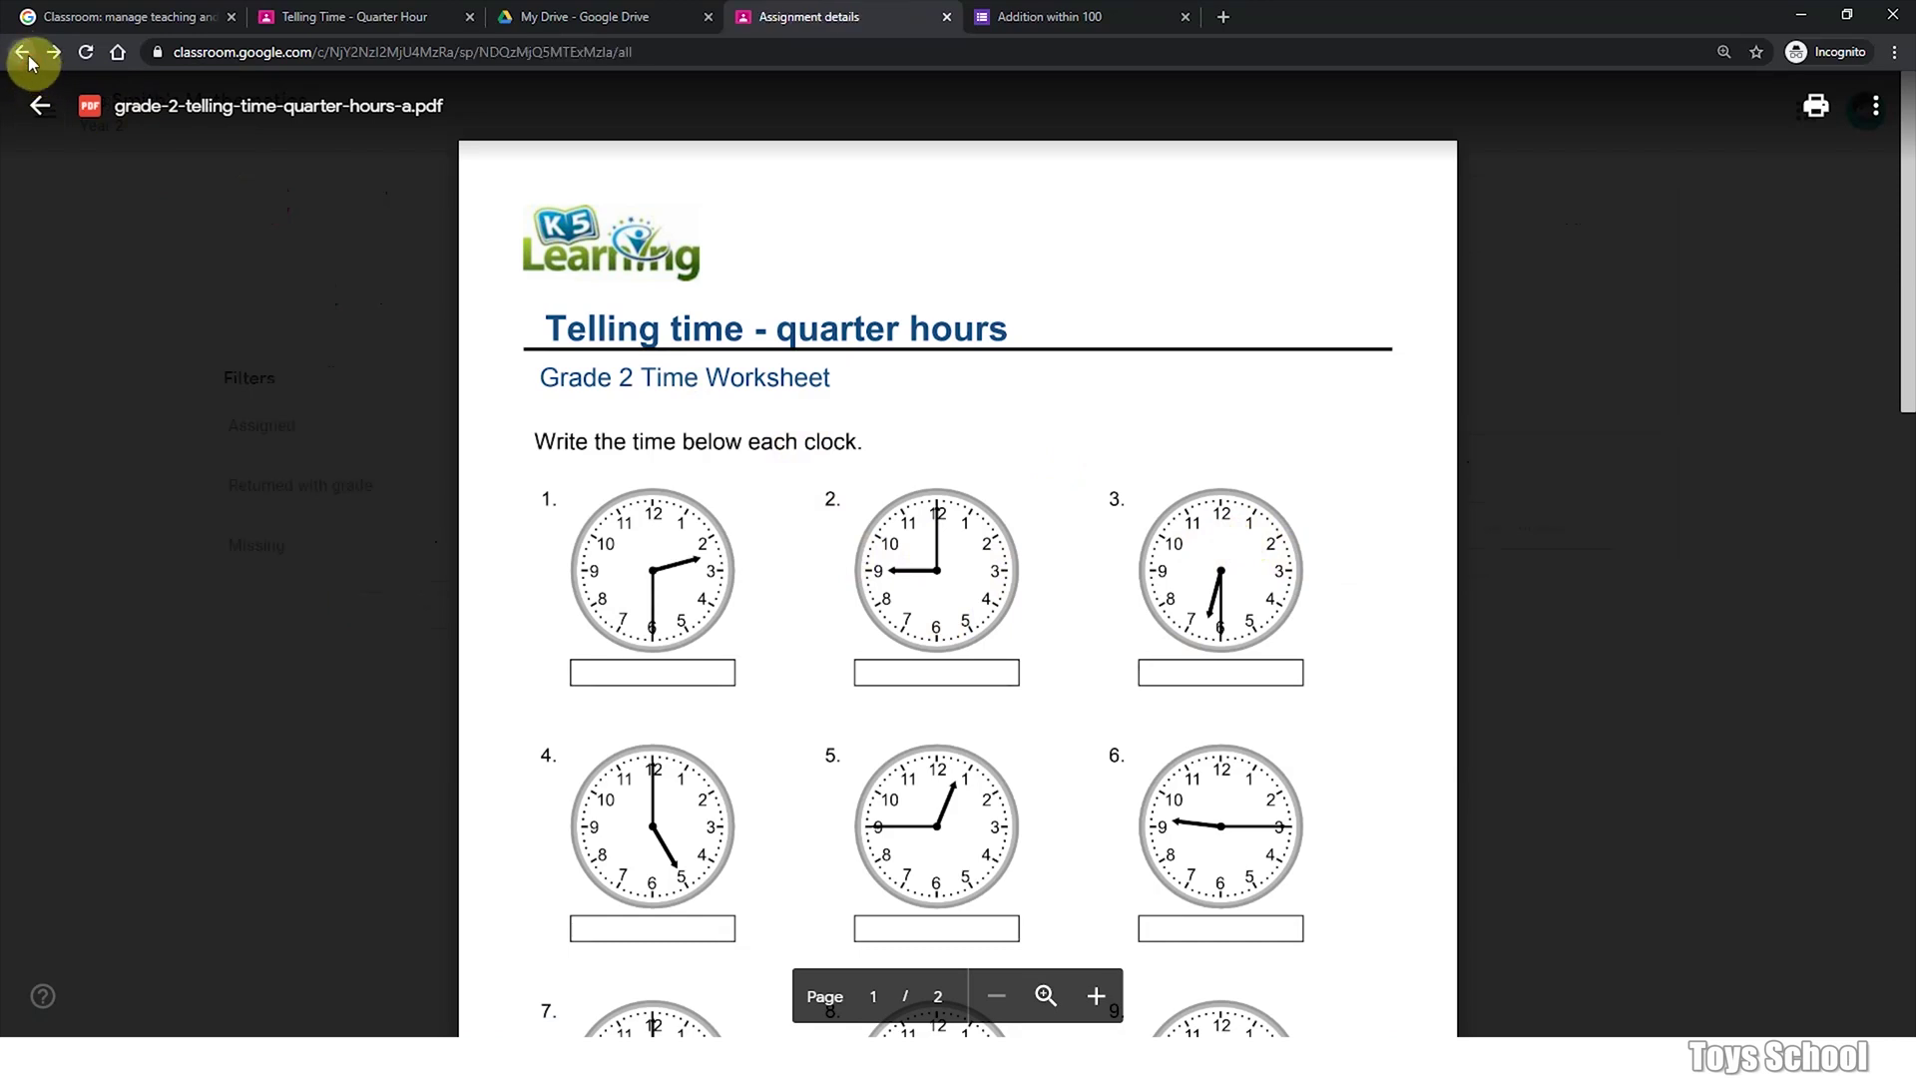
click(38, 118)
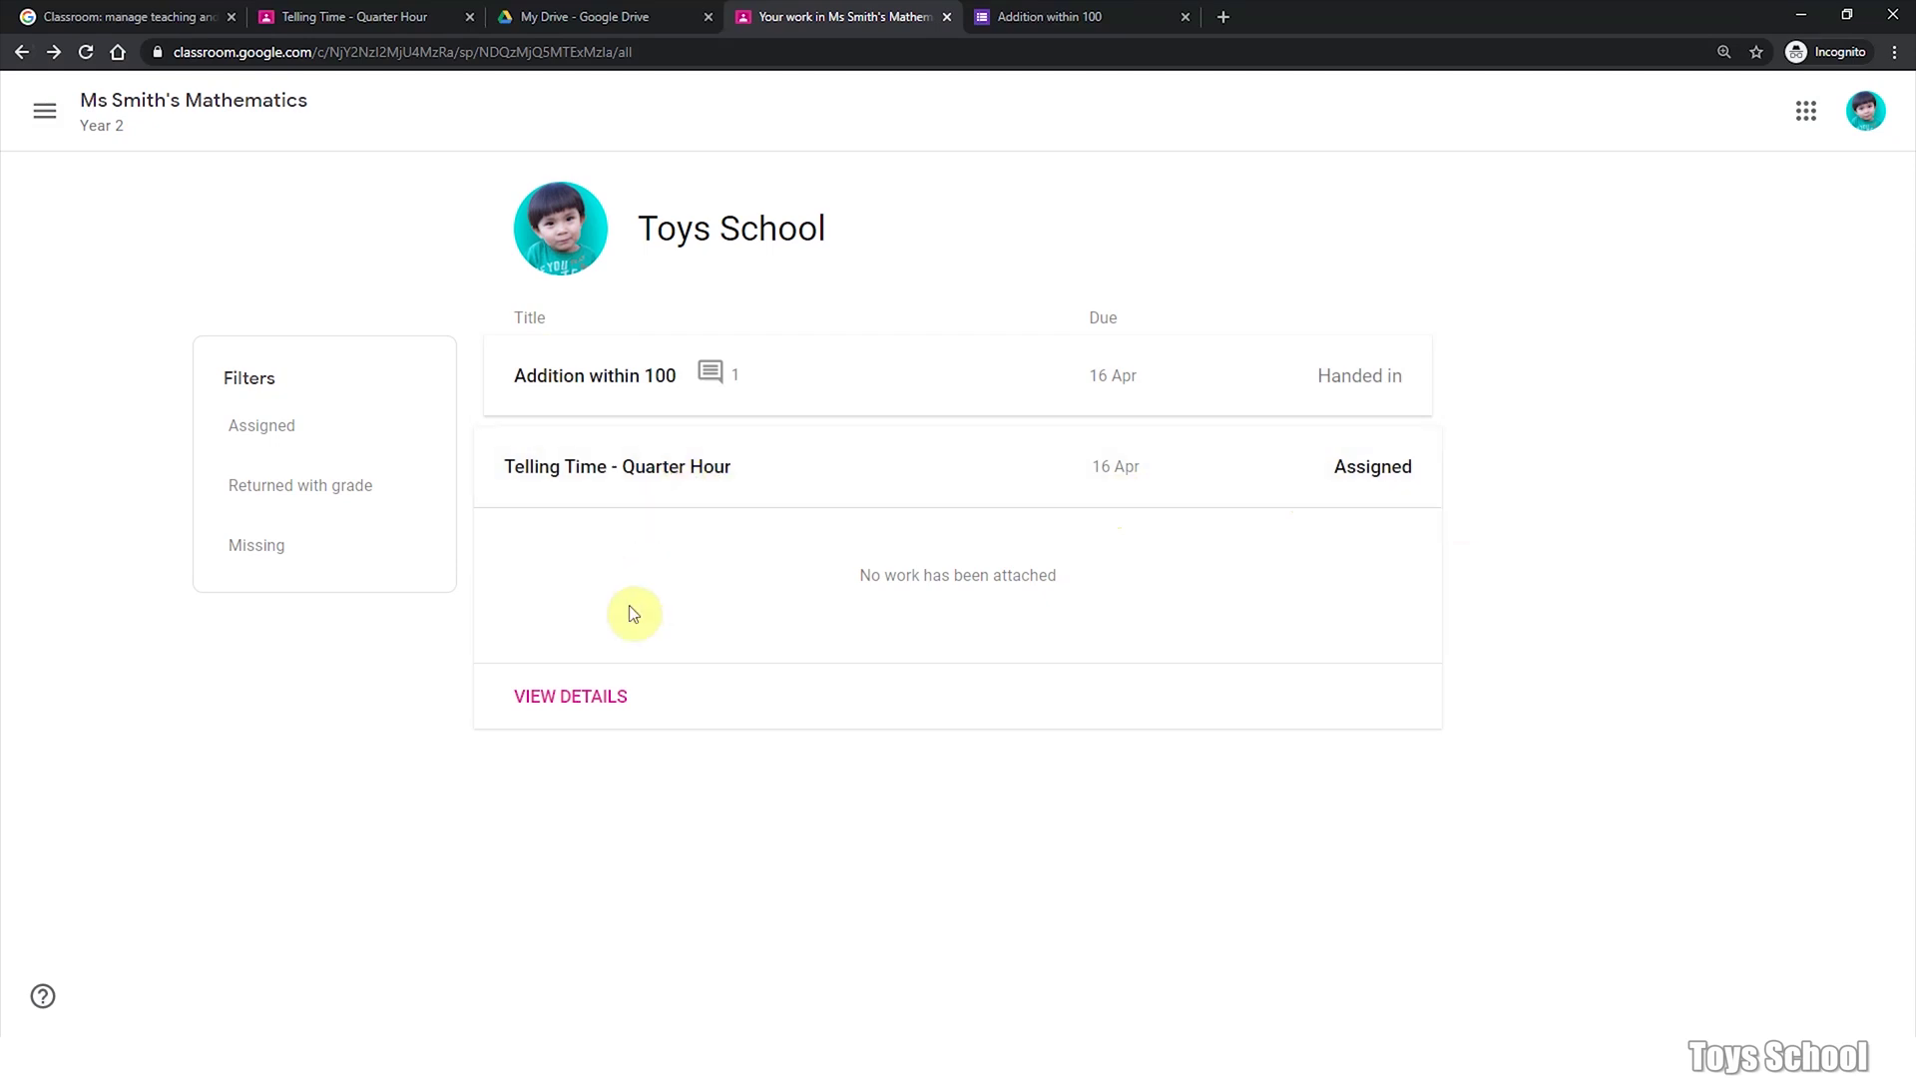
Step: Attach the Telling_Time PDF from My Google Drive to the Telling Time - Quarter Hour work
click(609, 696)
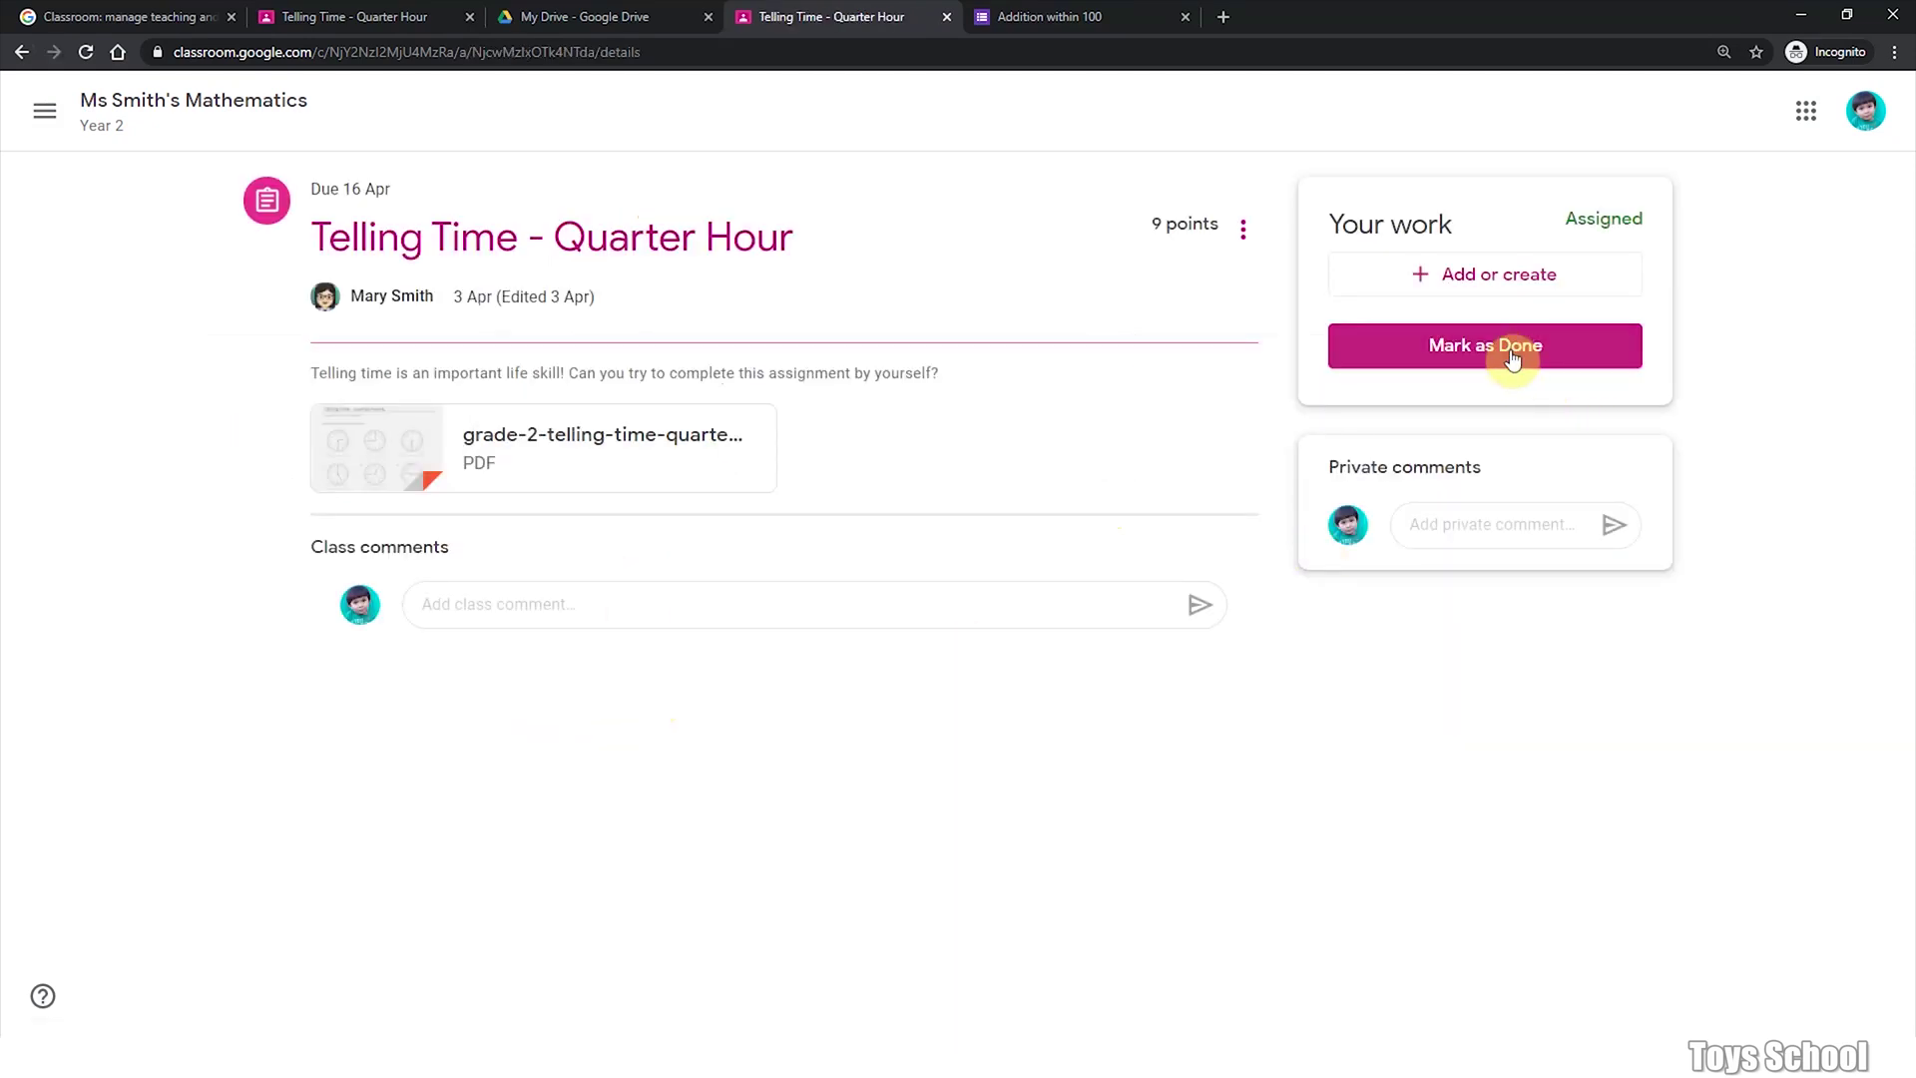
click(1498, 288)
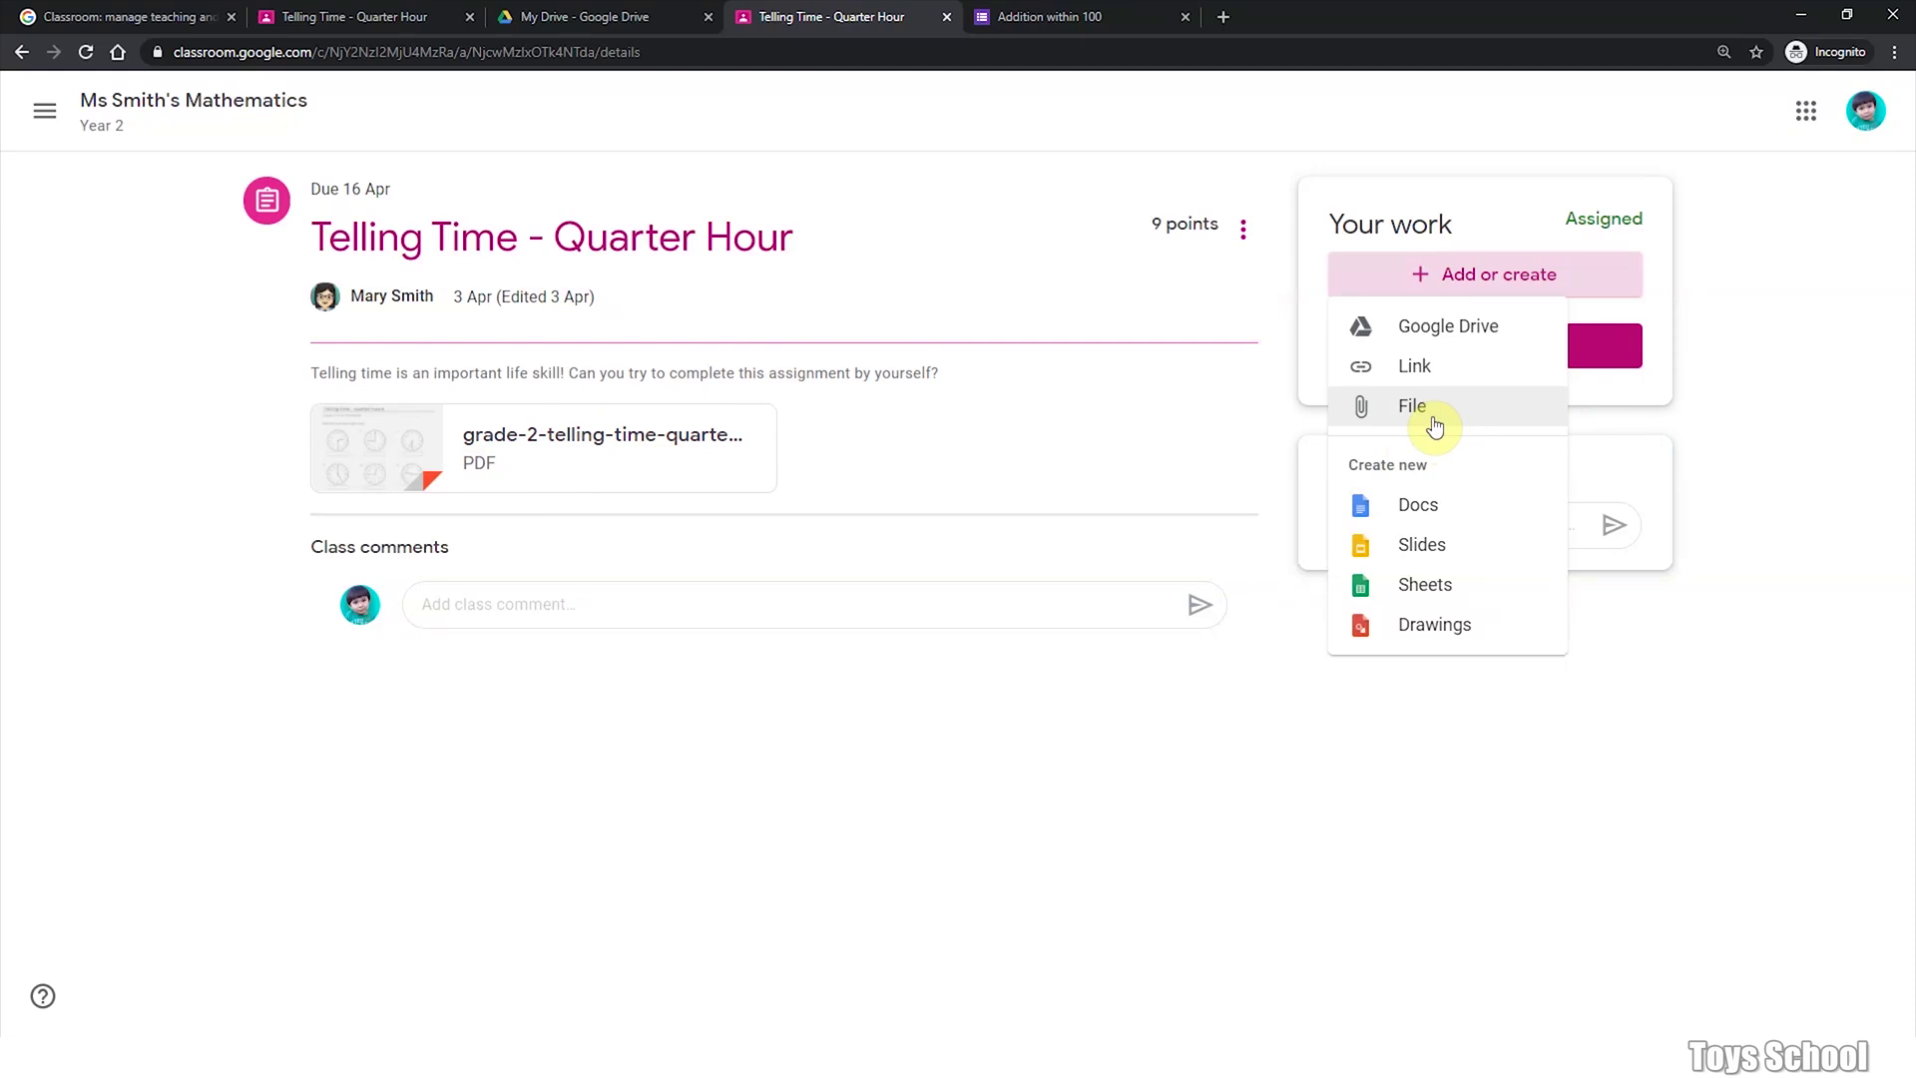
click(1453, 328)
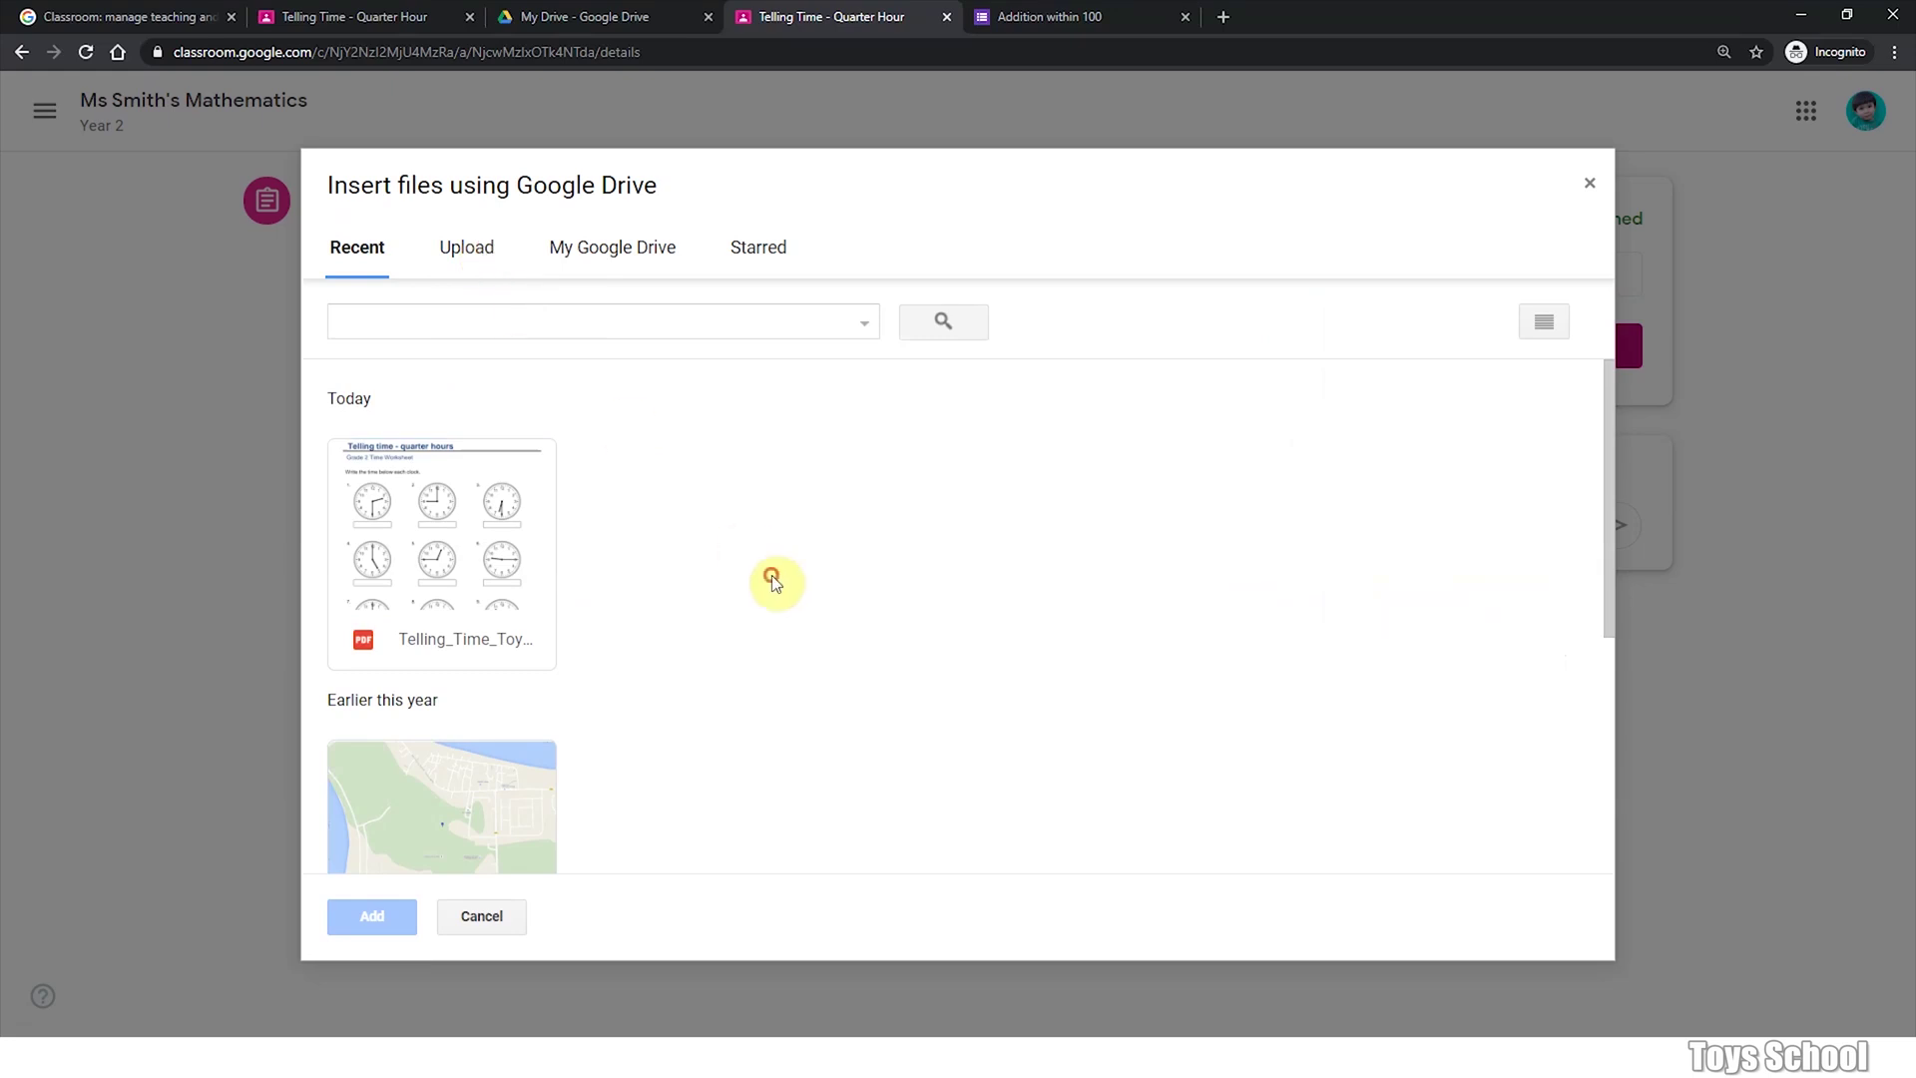
click(605, 248)
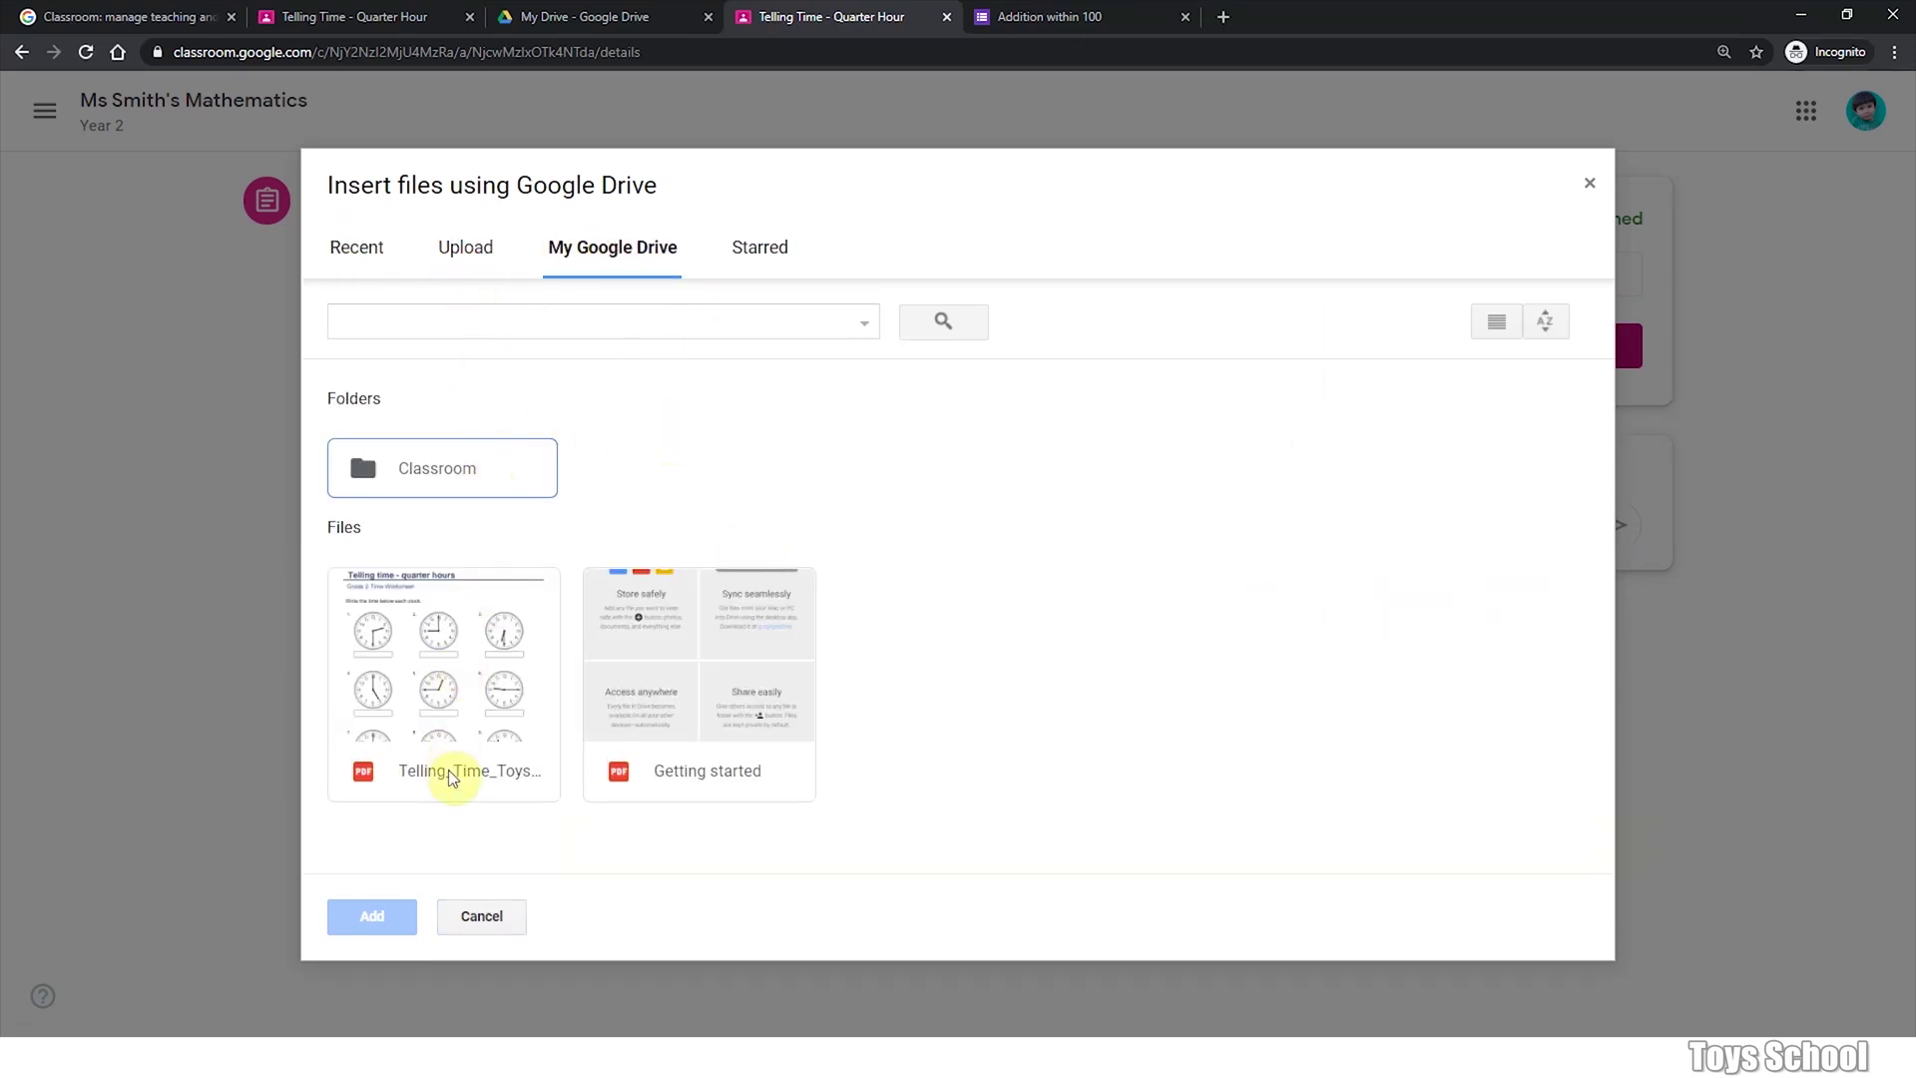
double_click(434, 700)
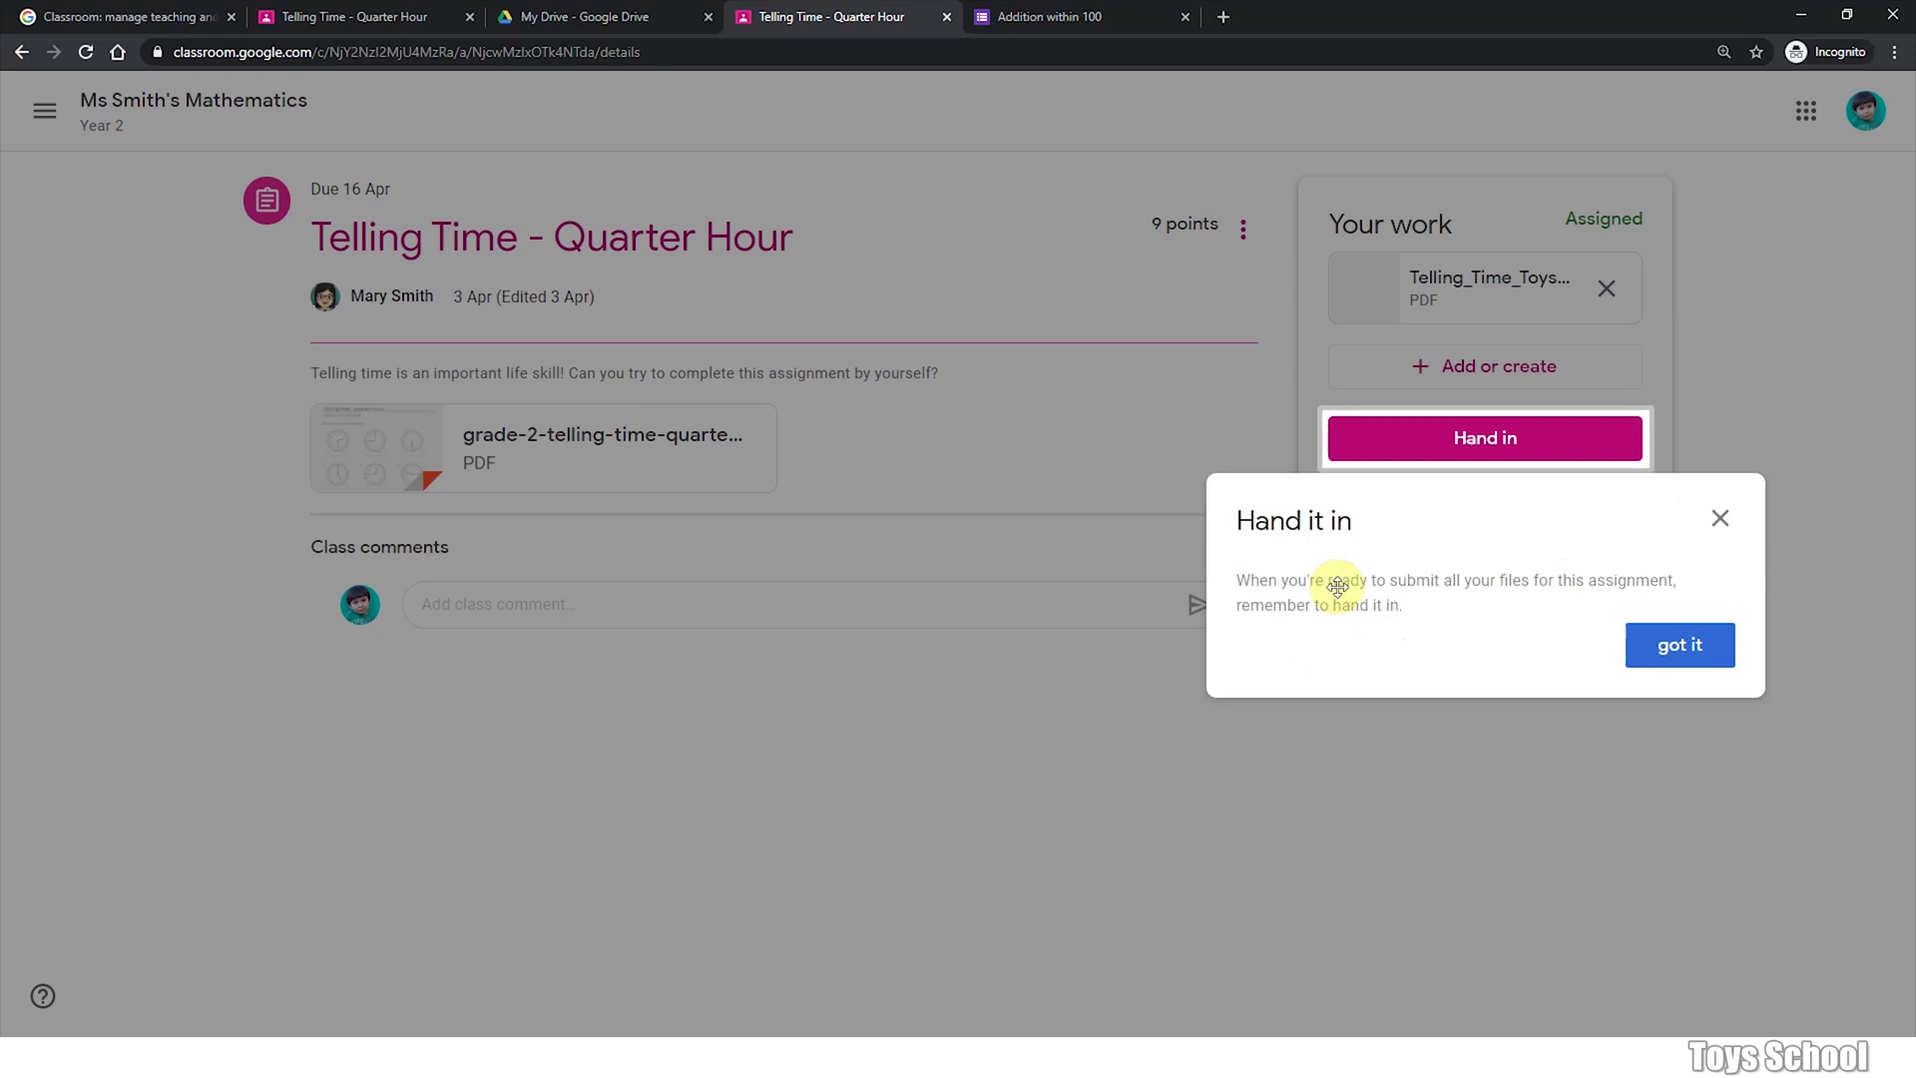
Step: Hand in Telling Time - Quarter Hour with its Telling_Time_Toys_School.pdf attachment
click(1725, 520)
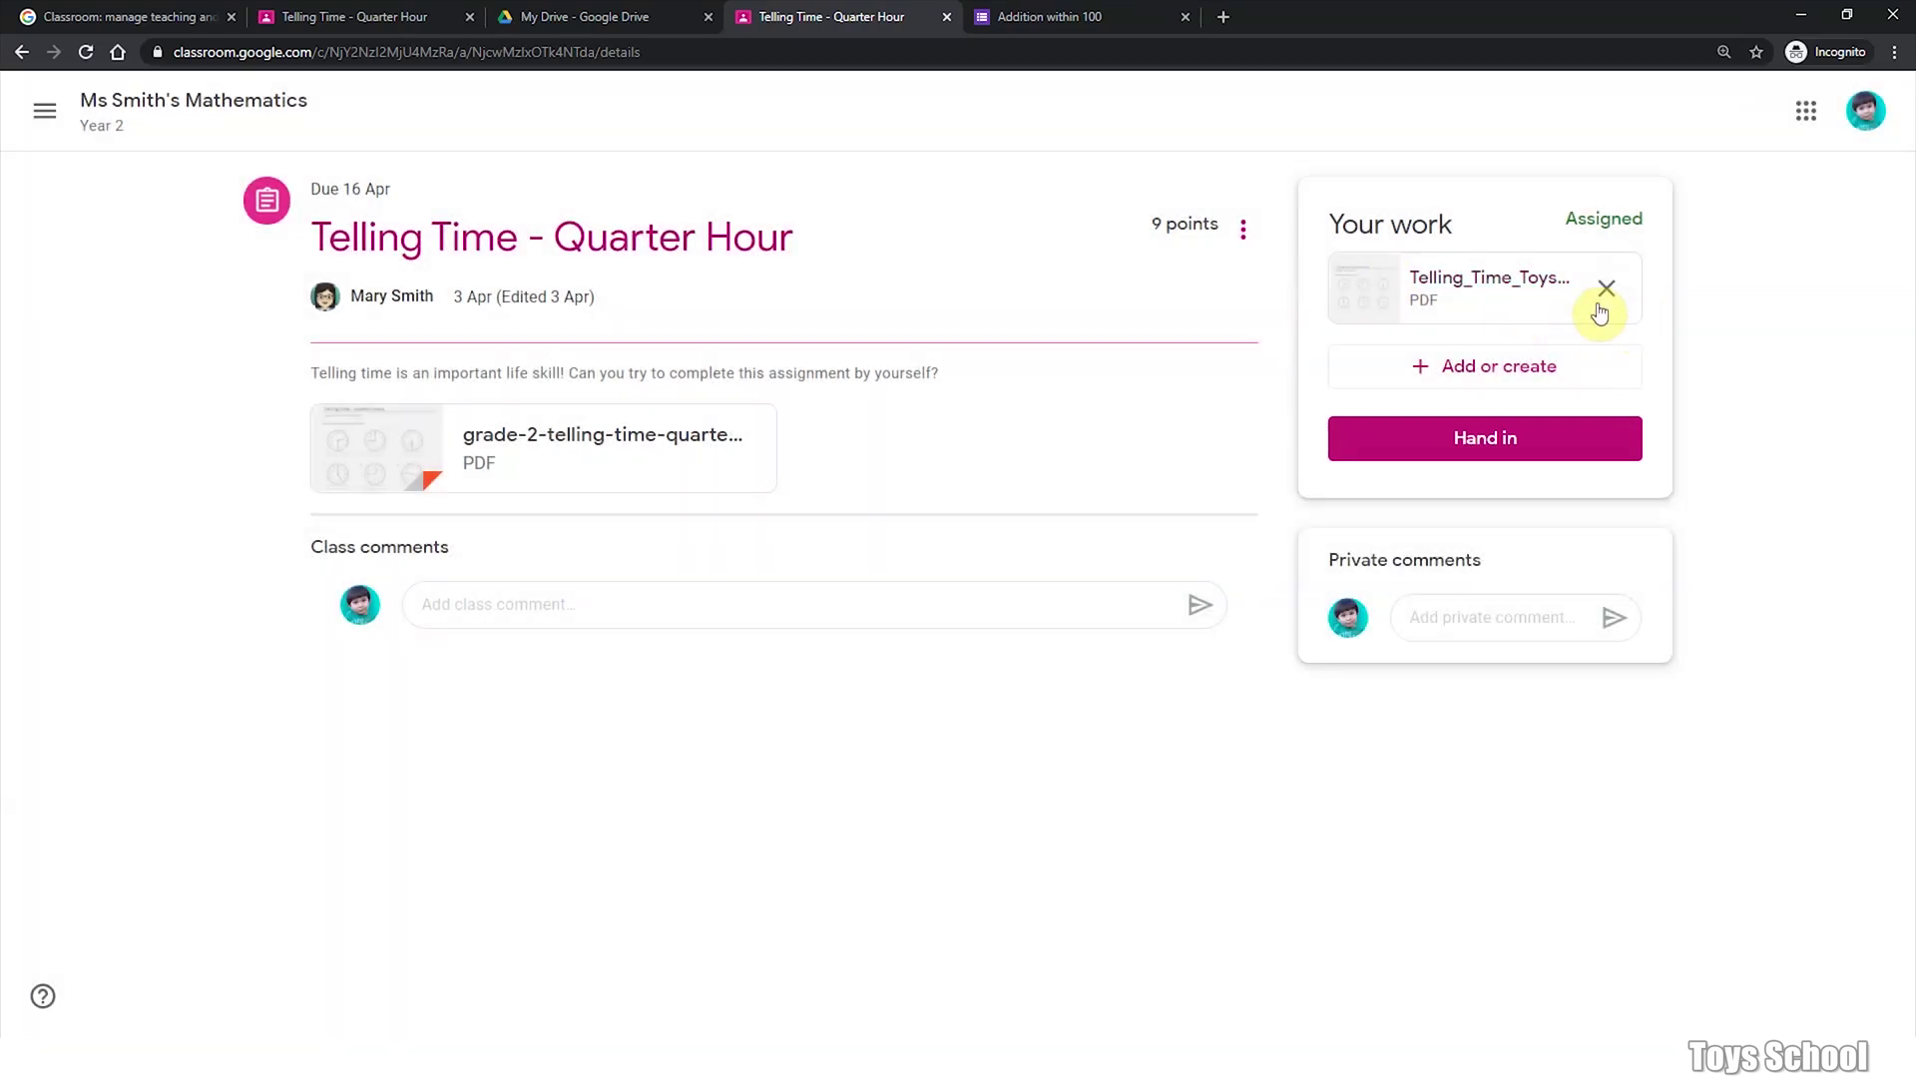
click(1482, 449)
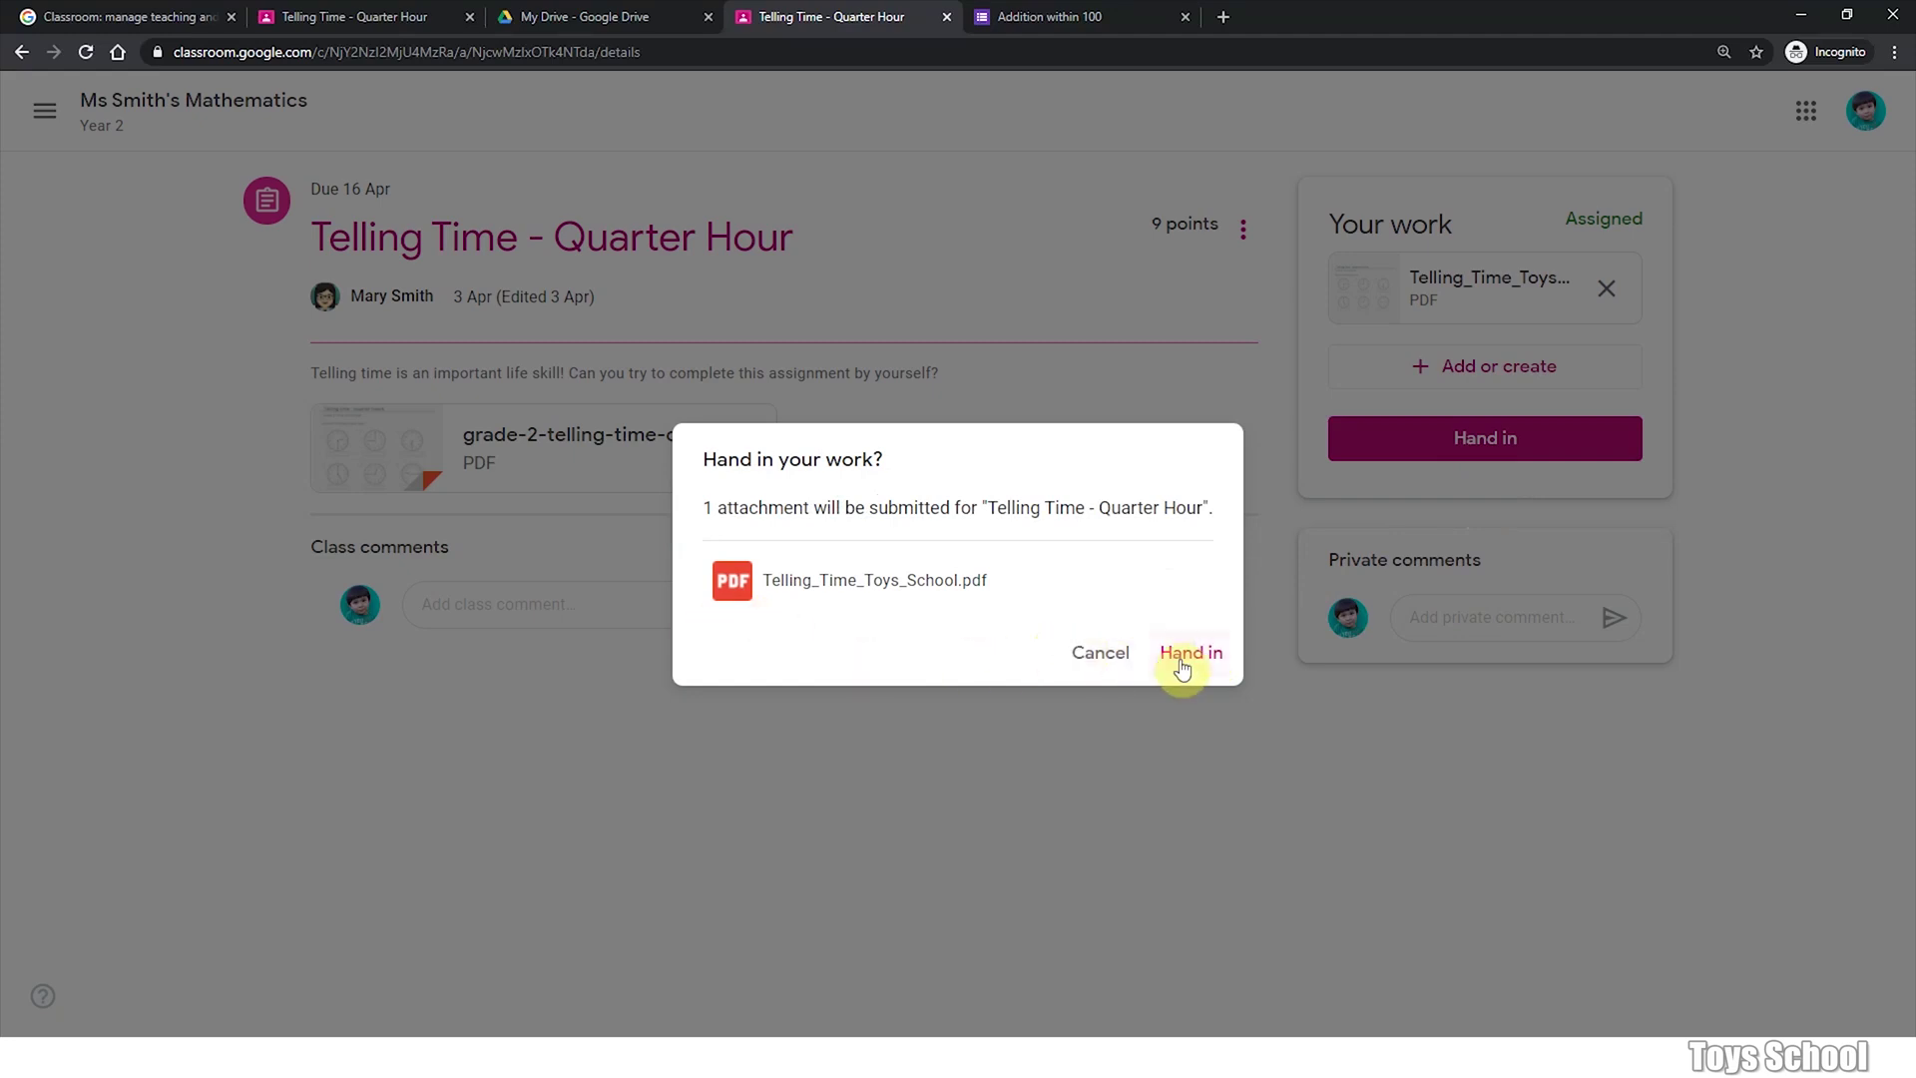
click(1191, 658)
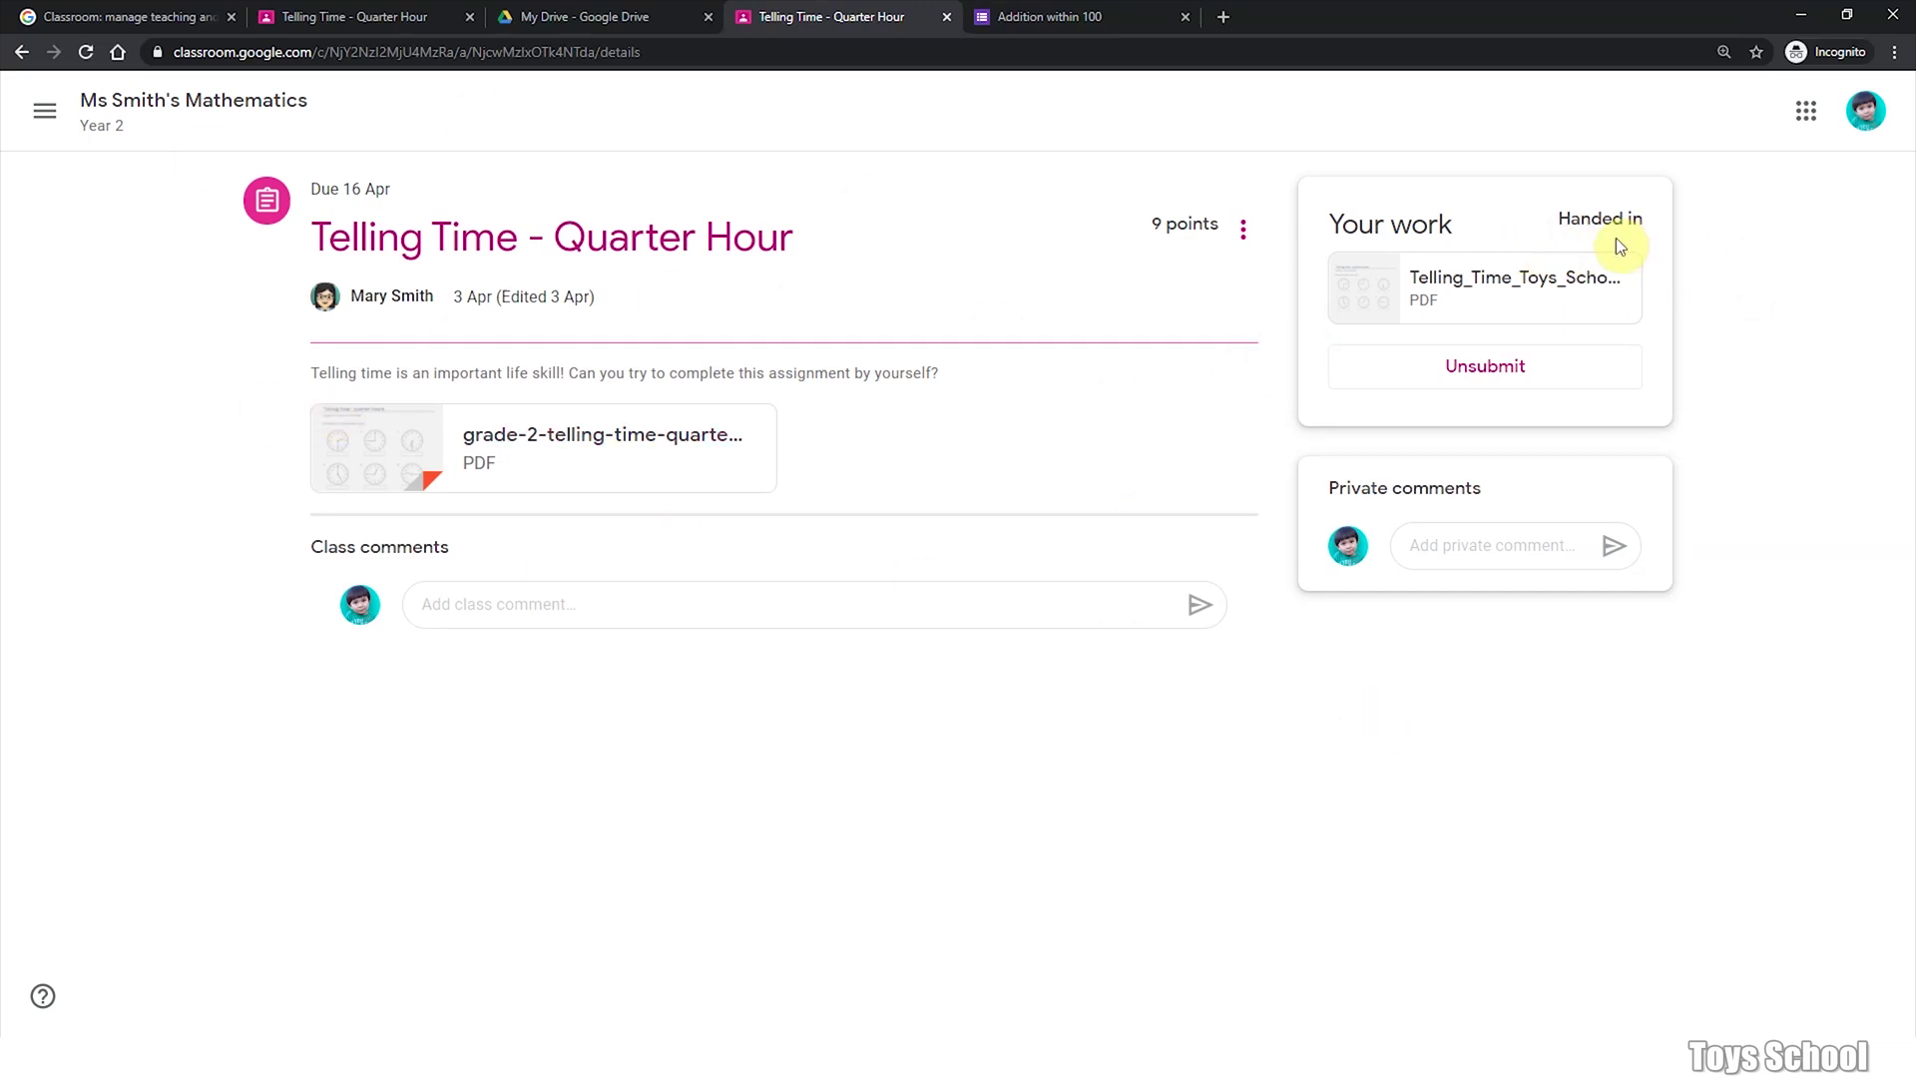
Step: Show the To do page's Done list with both assignments handed in
click(44, 110)
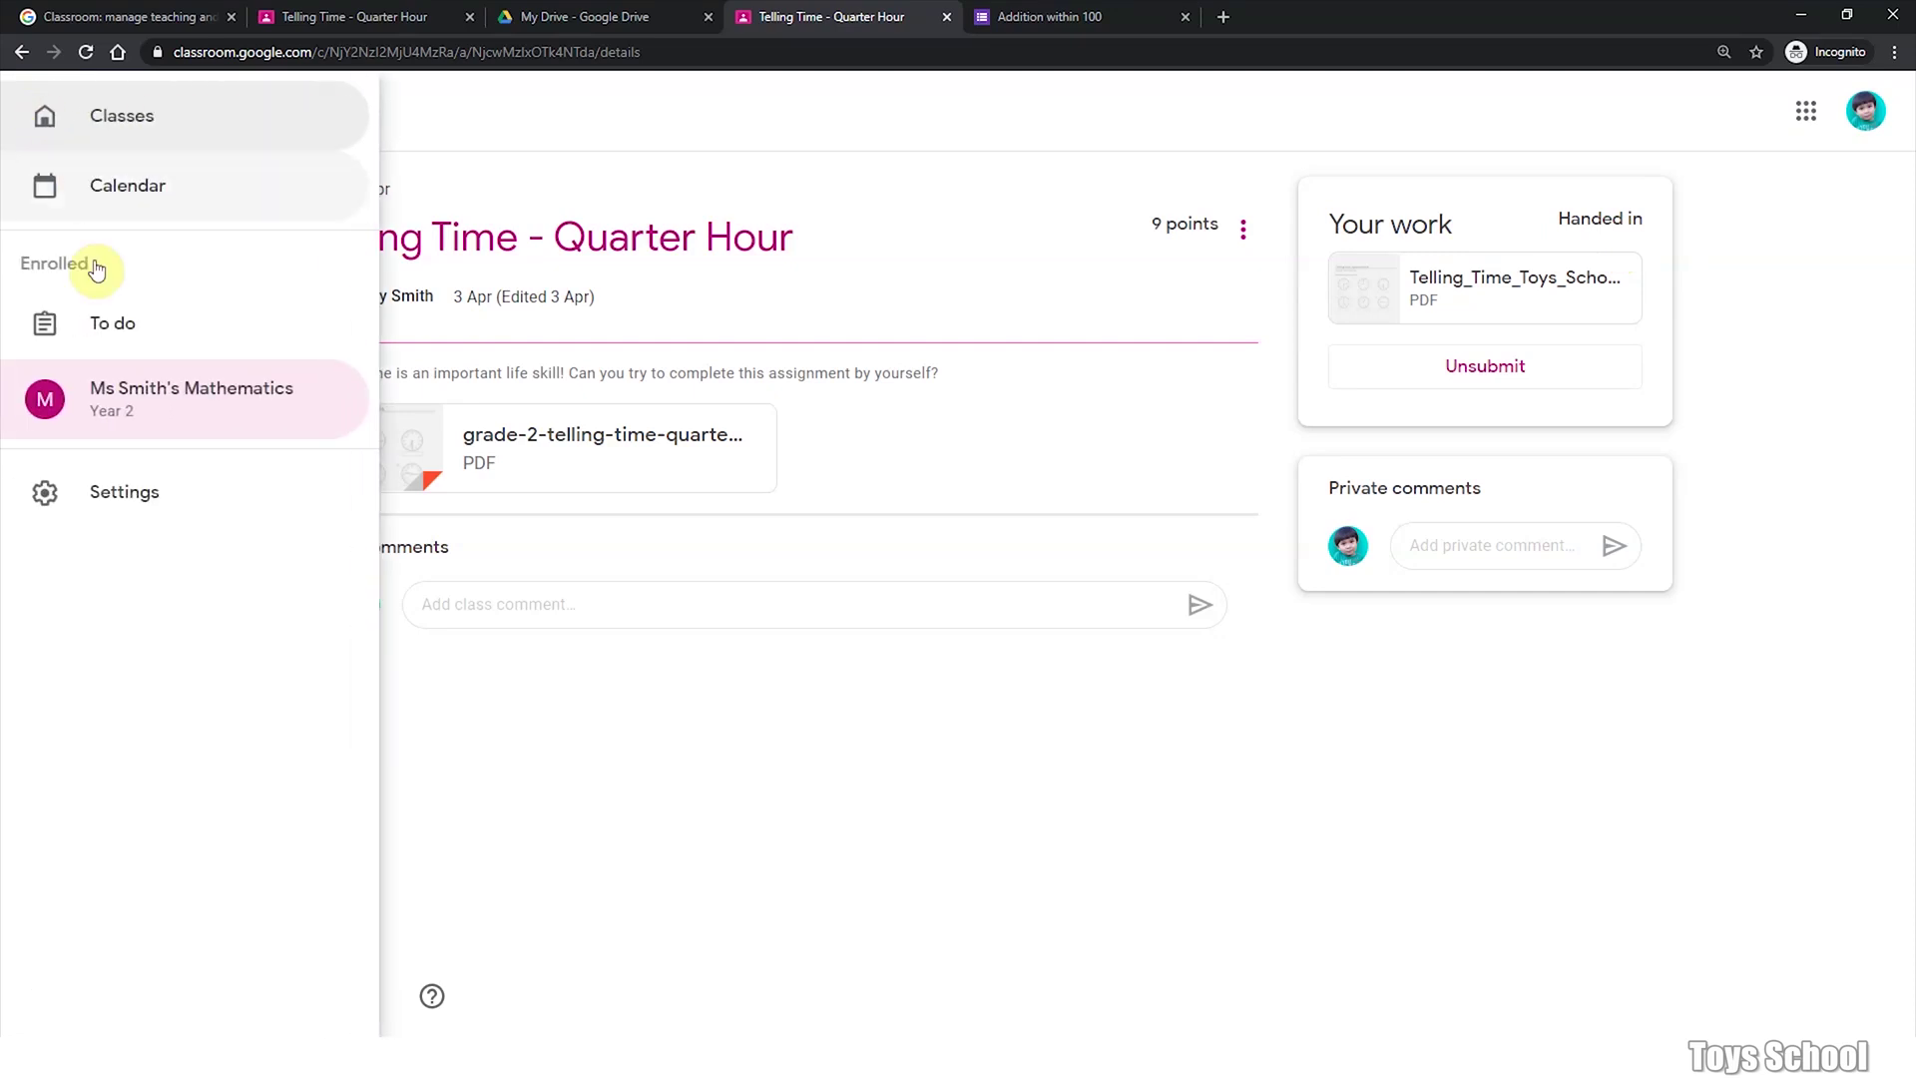
click(168, 331)
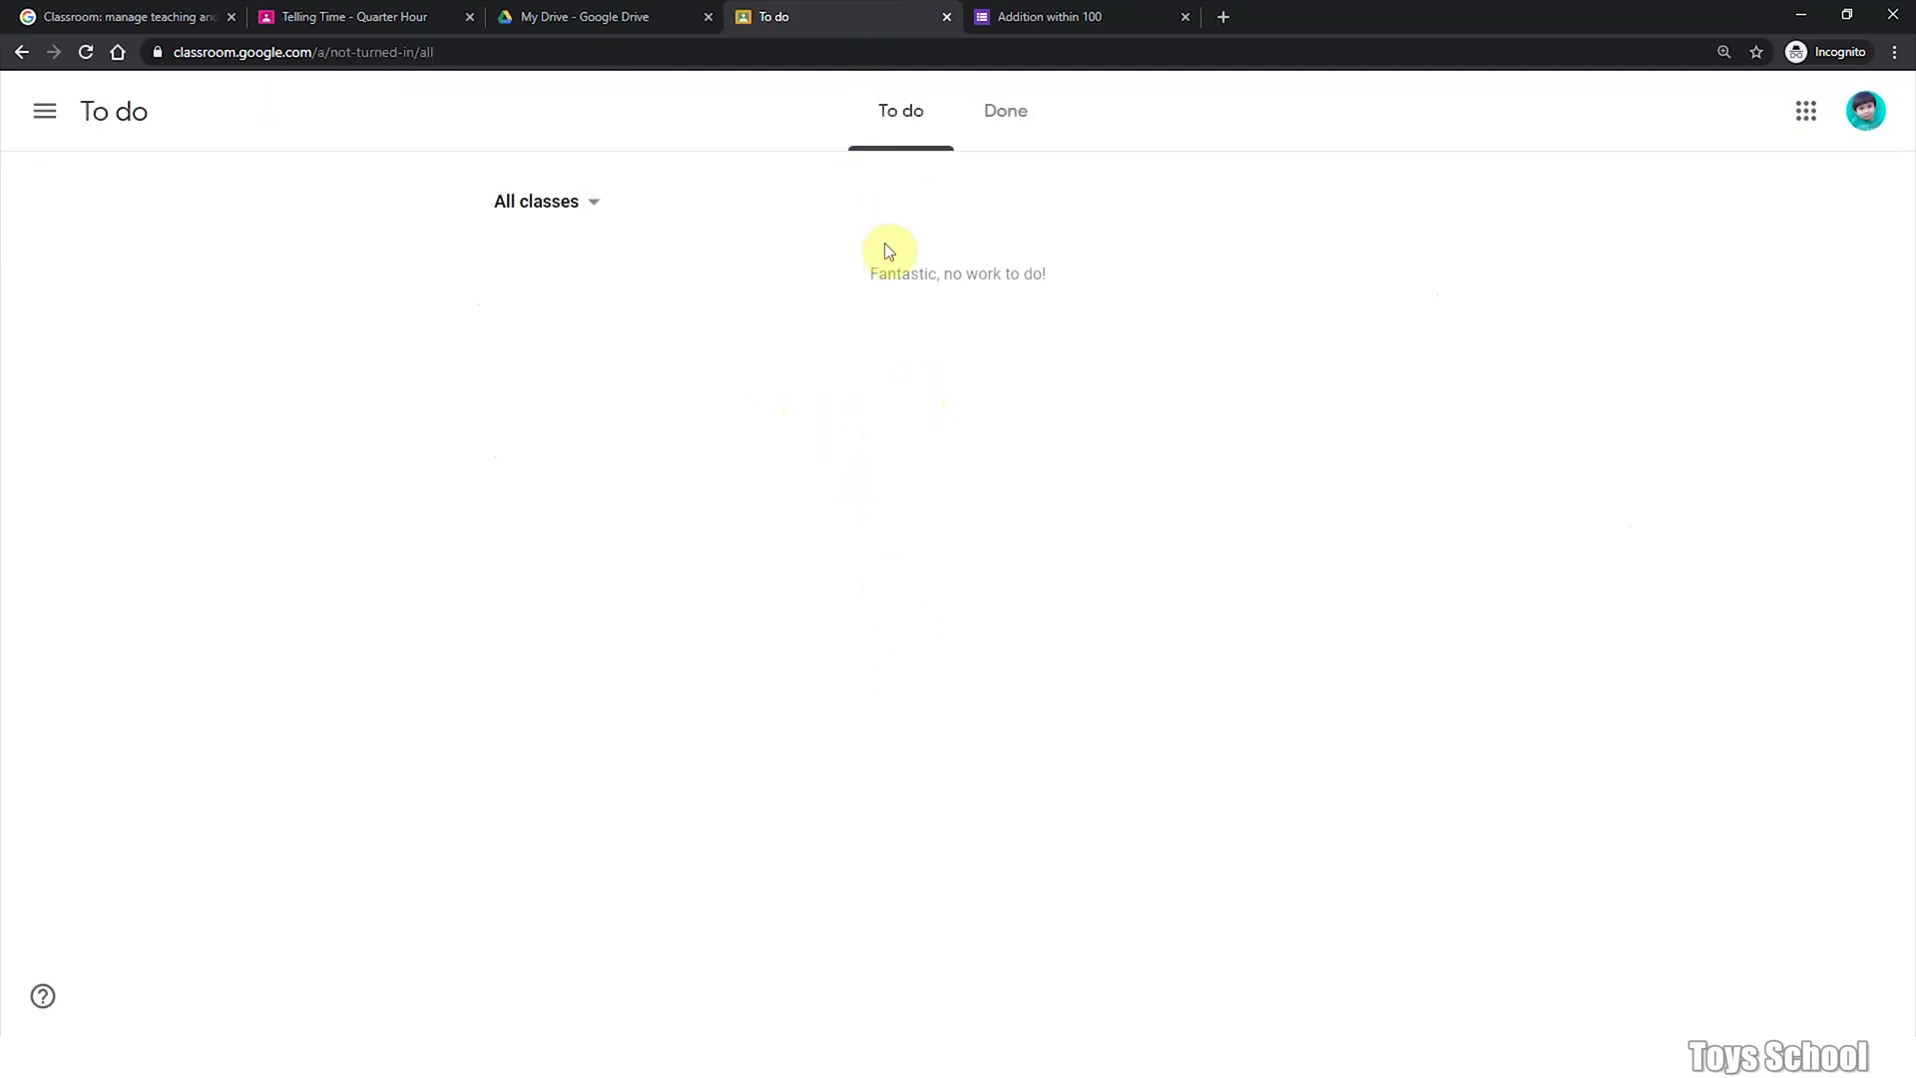
click(1004, 118)
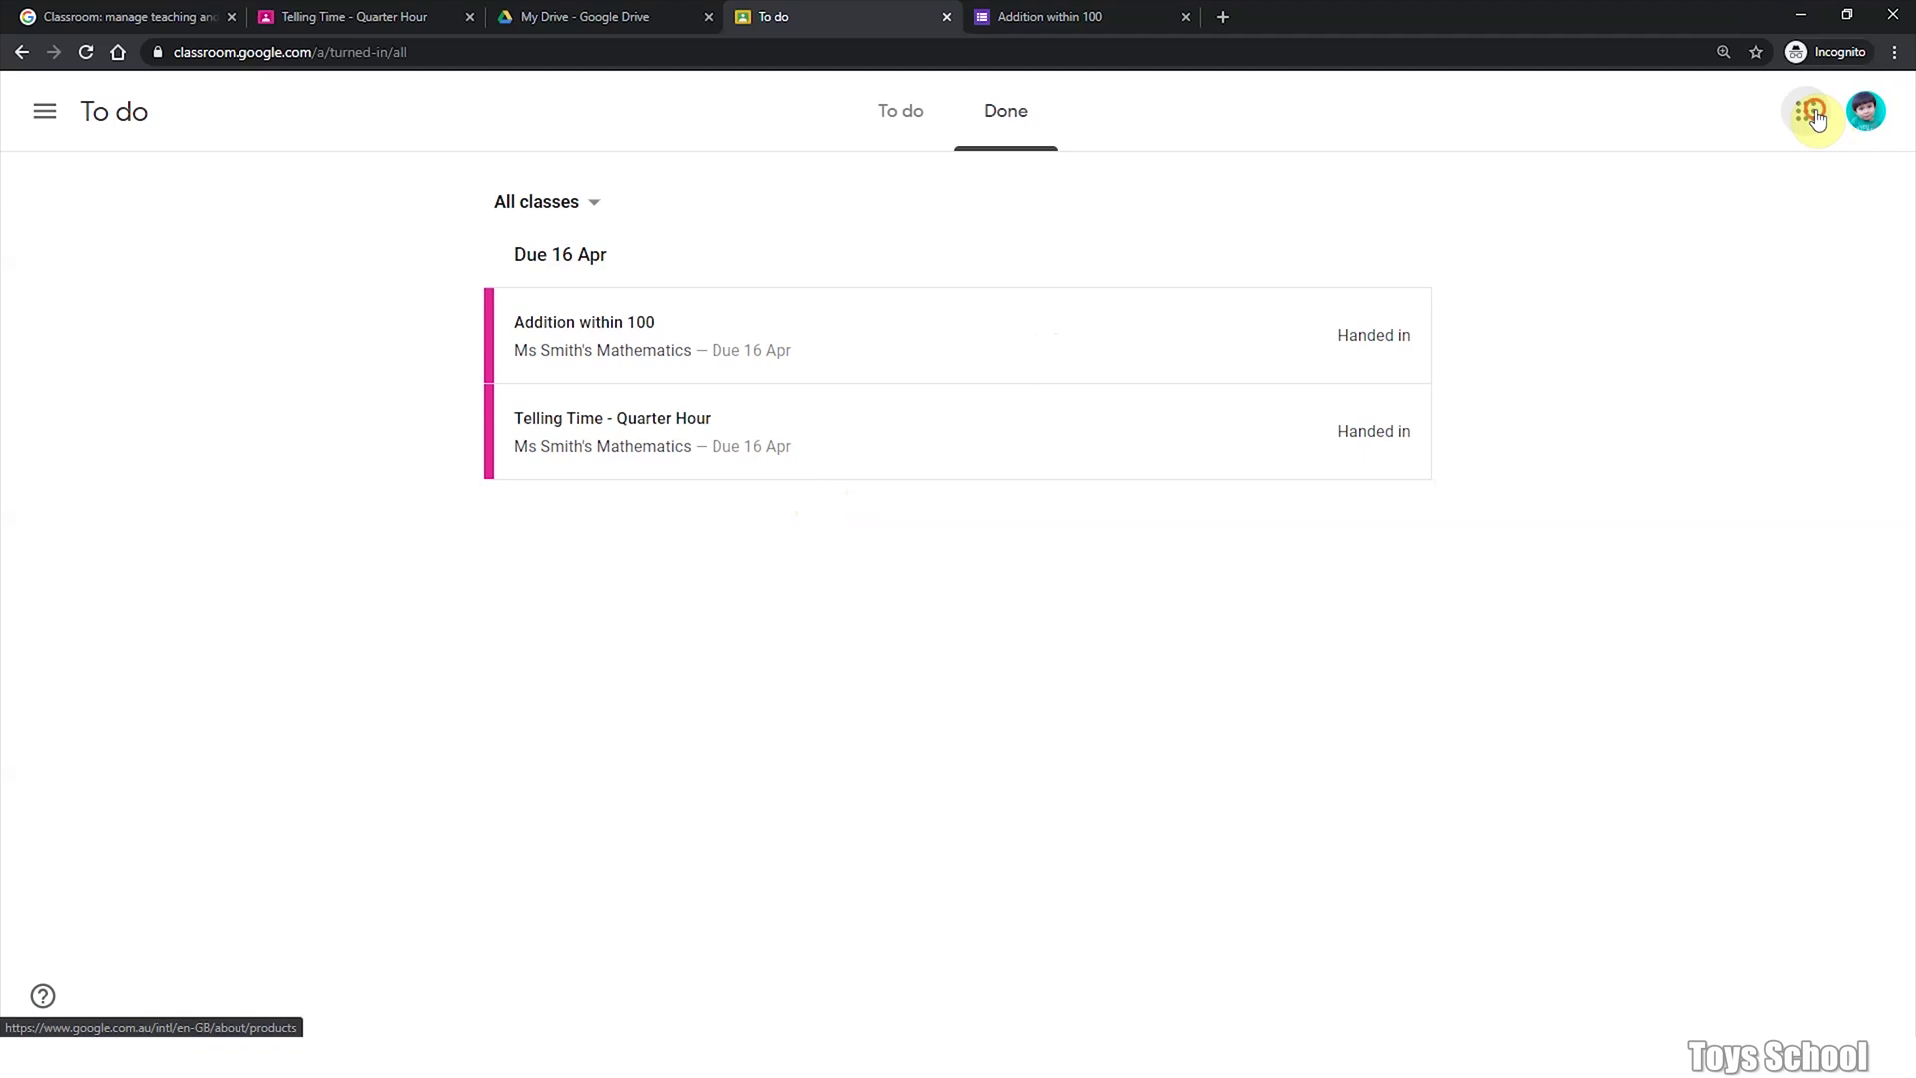
click(1838, 272)
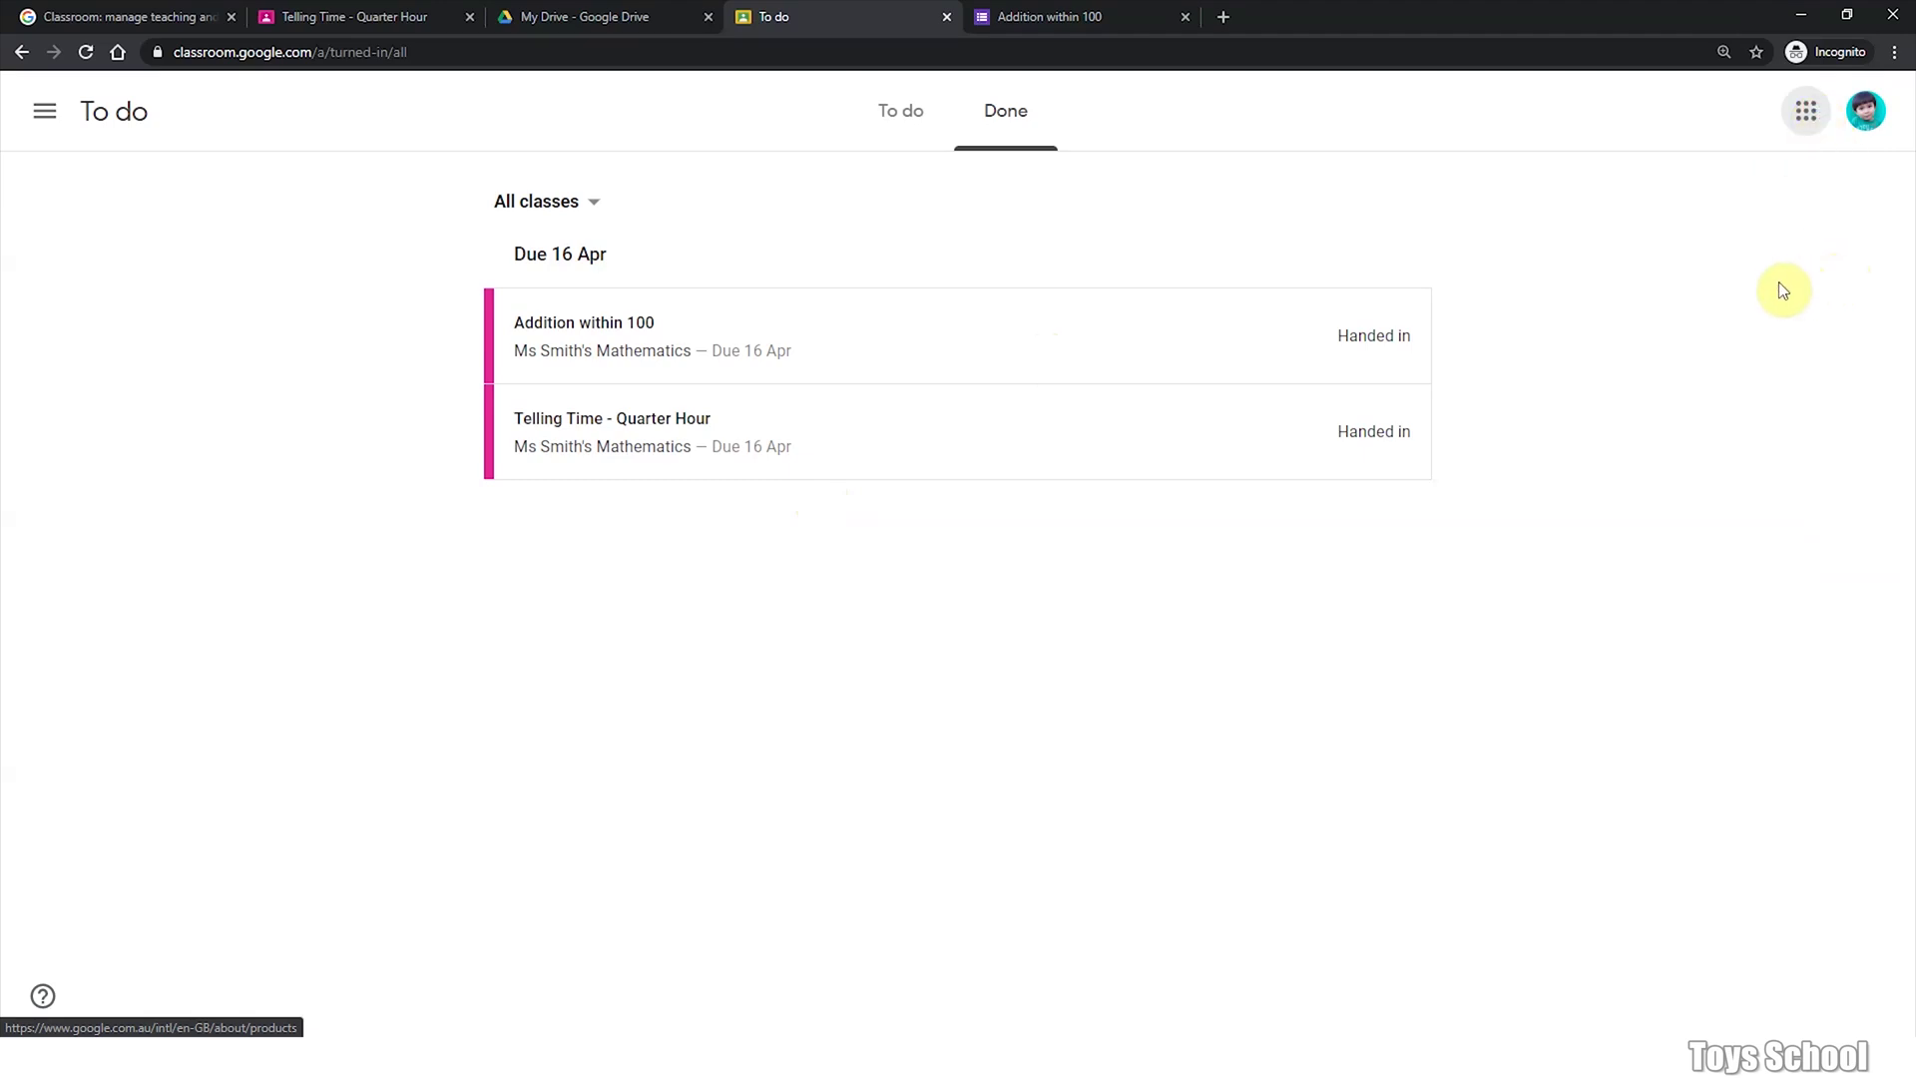